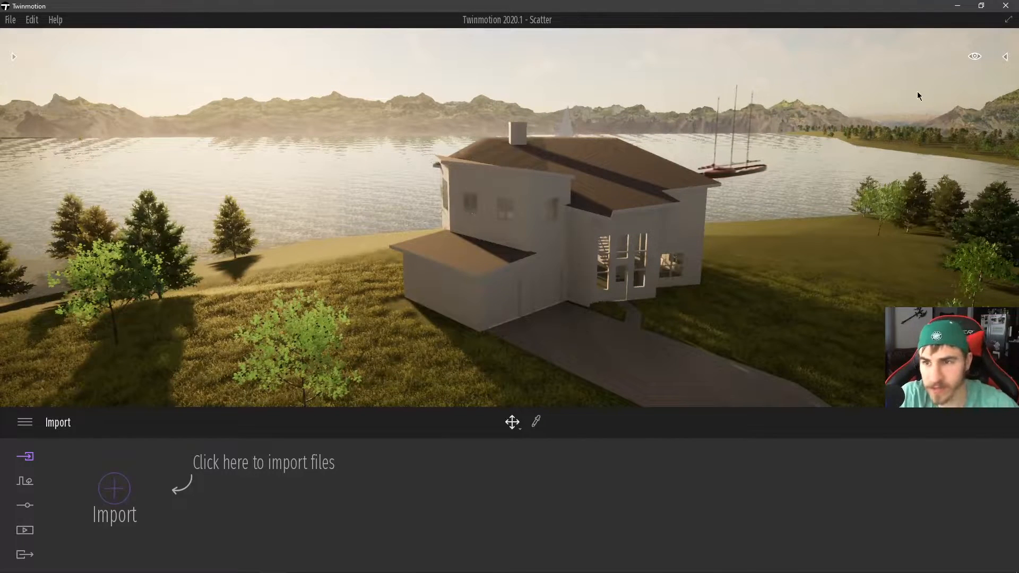
- Drop the camera to ground level with gravity and frame the front of the house at eye height
key("s")
right_click_drag(473, 213, 545, 219)
key("w")
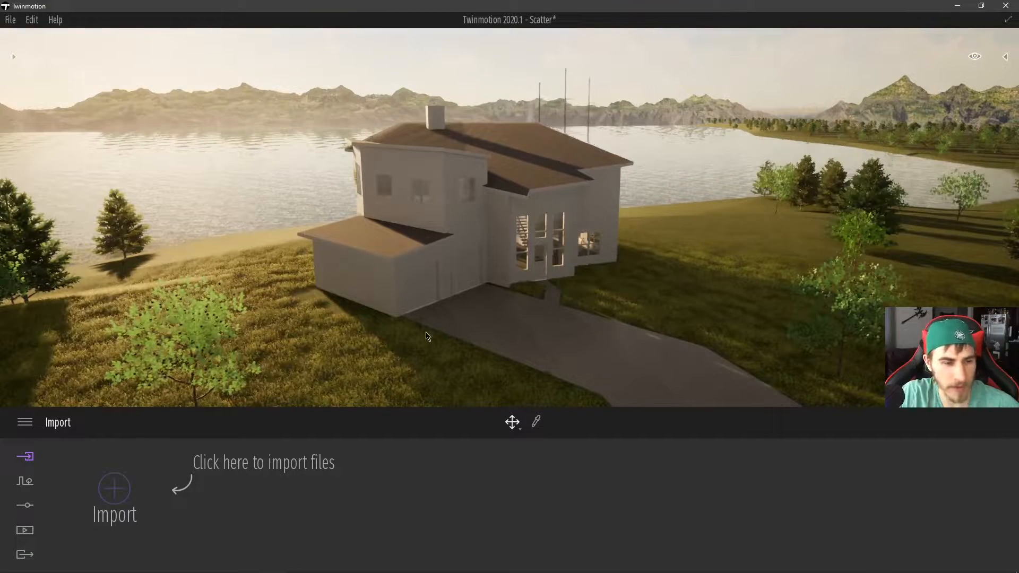
left_click(975, 56)
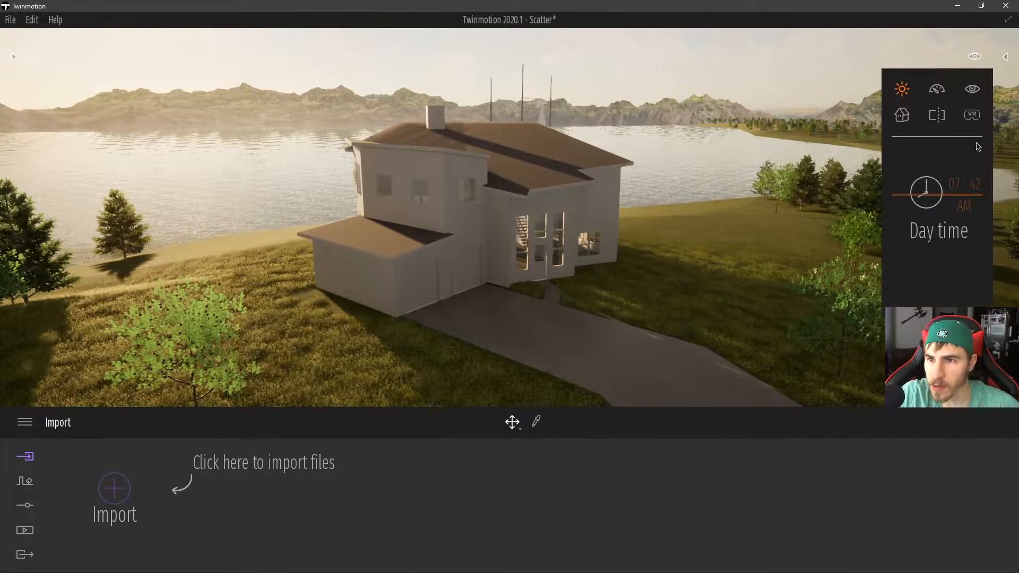
left_click(971, 90)
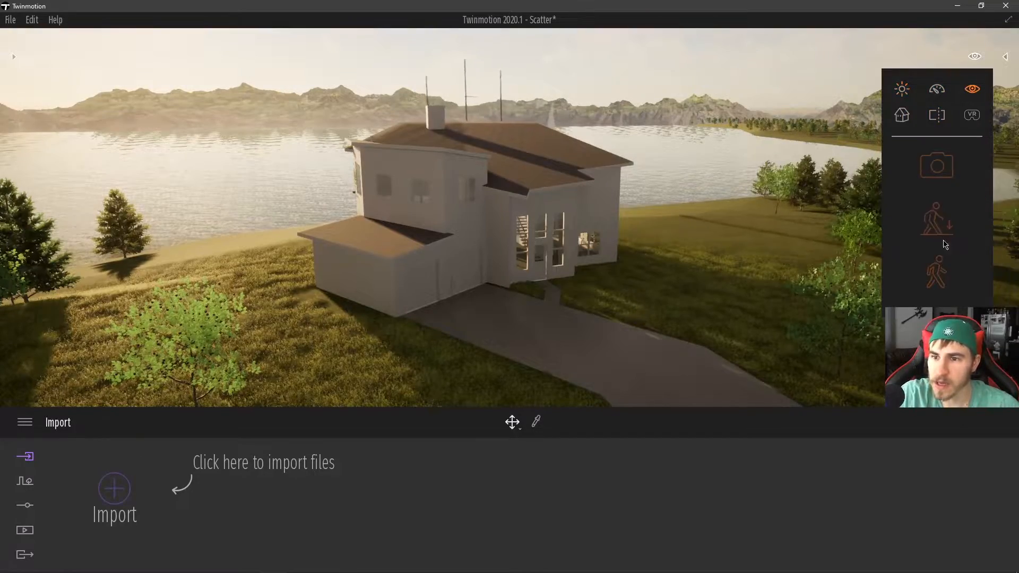
left_click(936, 218)
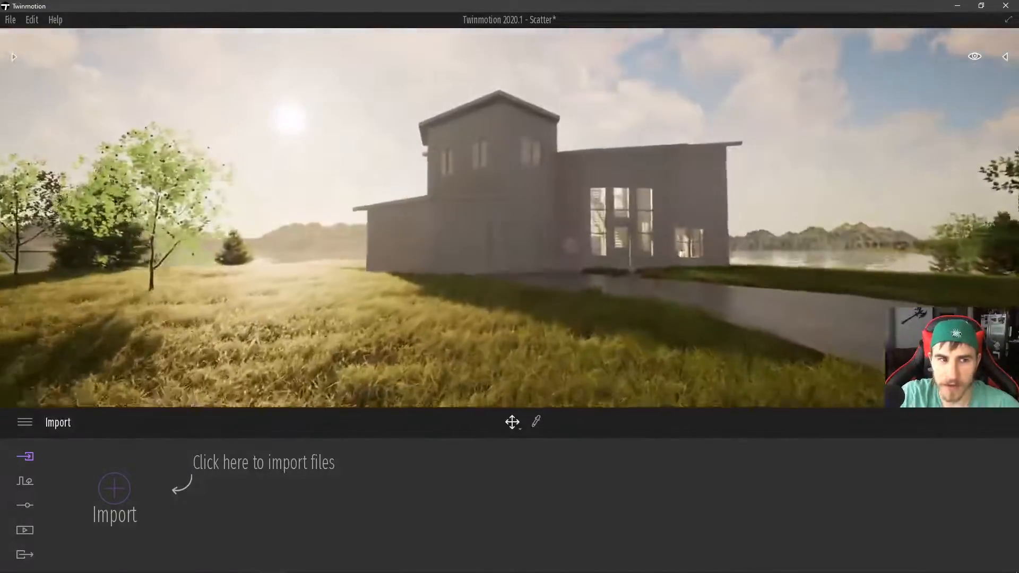
key("w")
right_click_drag(508, 276, 567, 293)
key("s")
right_click_drag(509, 276, 518, 263)
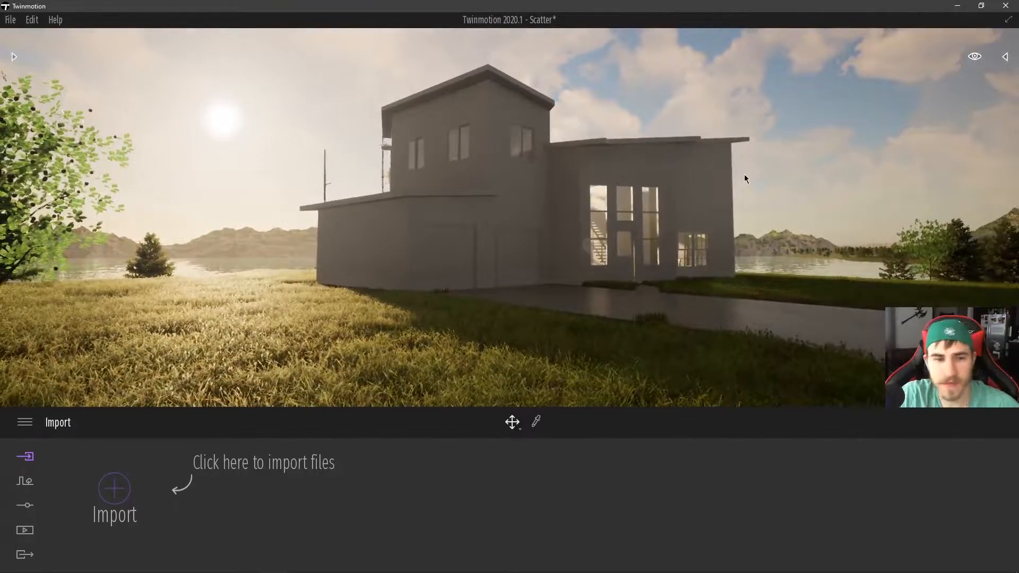
- Examine the project's location on the localization map around the Fort Worth area
left_click(31, 502)
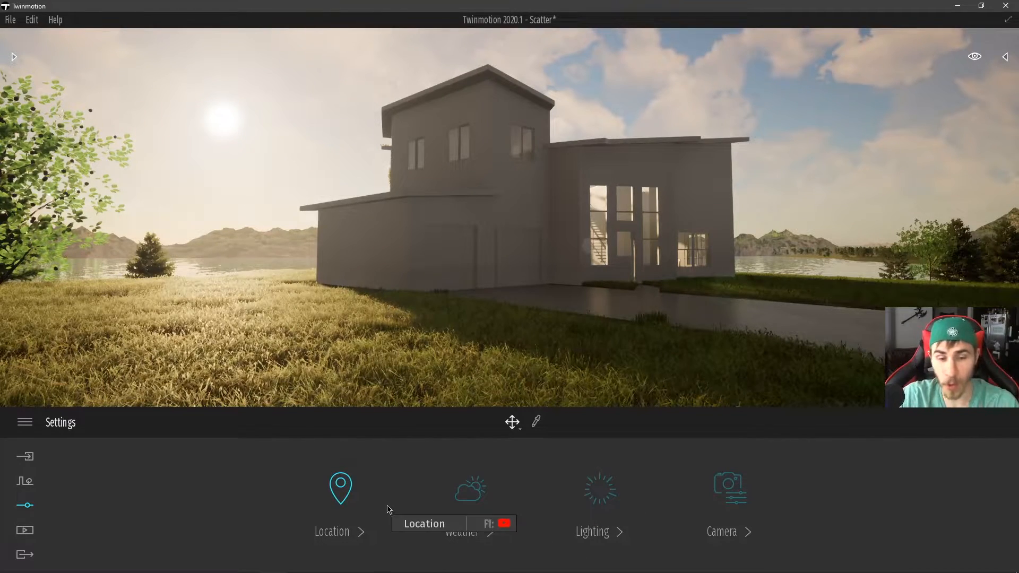
left_click(338, 518)
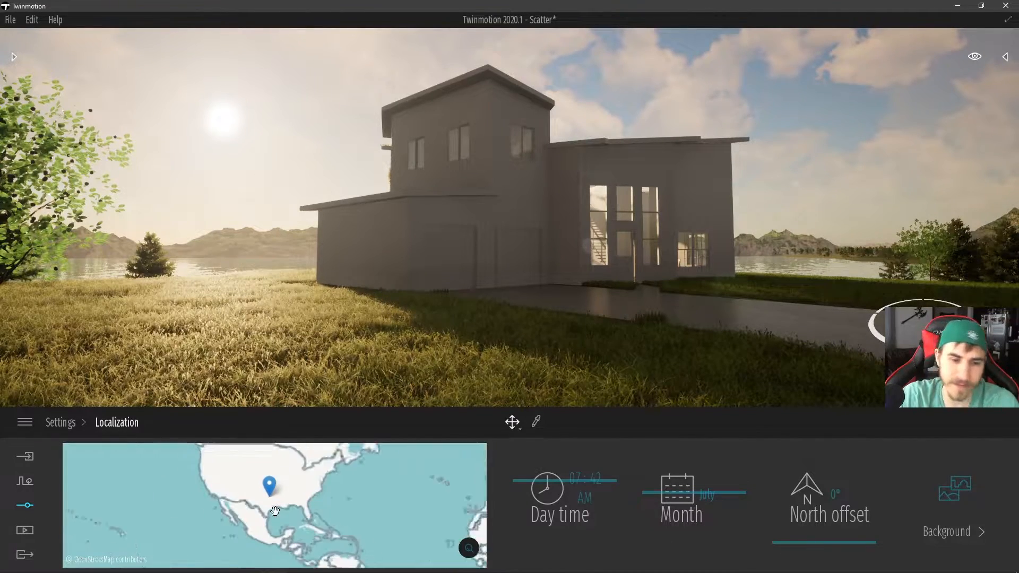
scroll(275, 511, "up", 5)
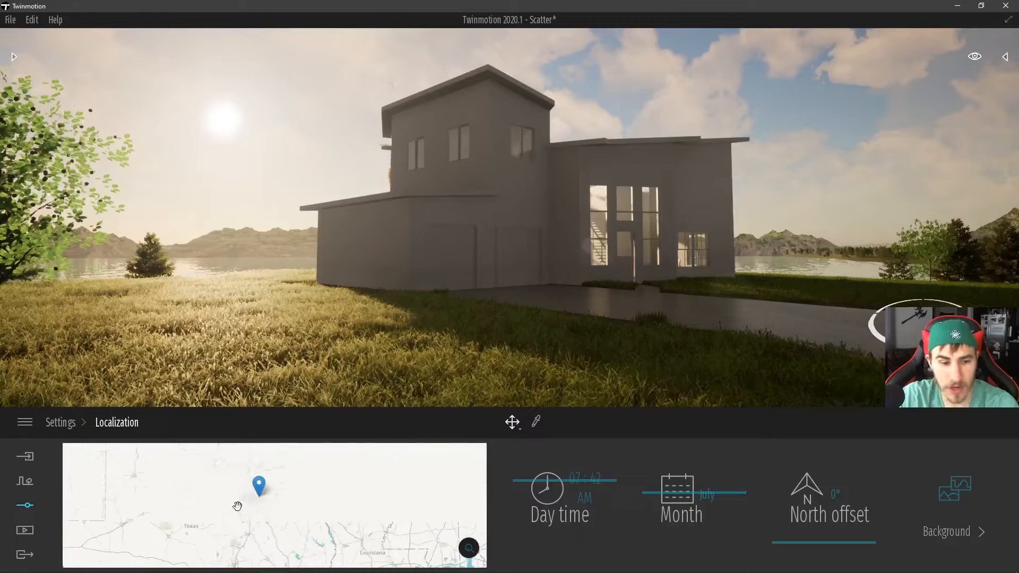
scroll(242, 503, "up", 2)
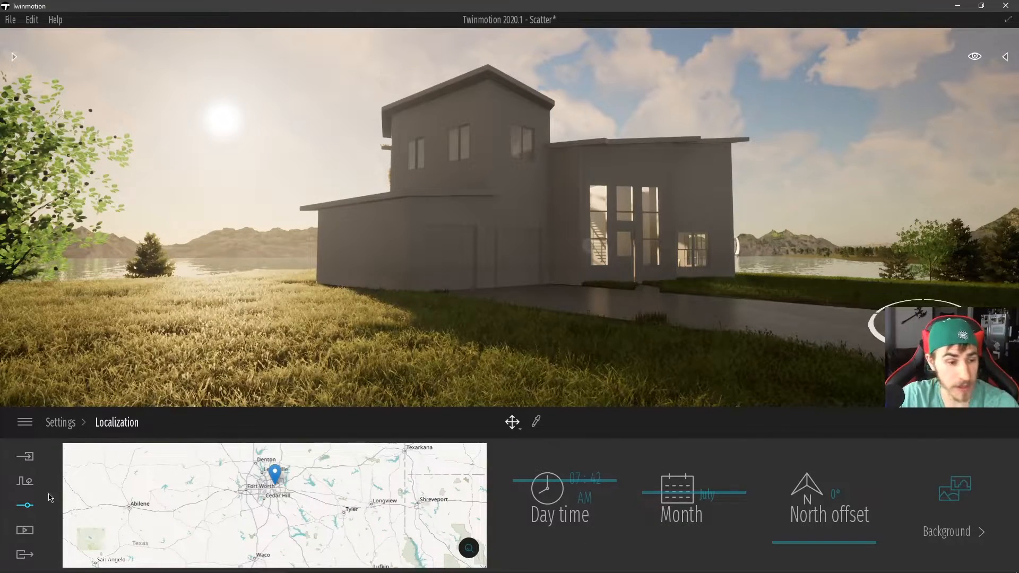
- Preview a completely clear sky in the weather settings, then restore the partly cloudy sky
left_click(26, 481)
left_click(25, 505)
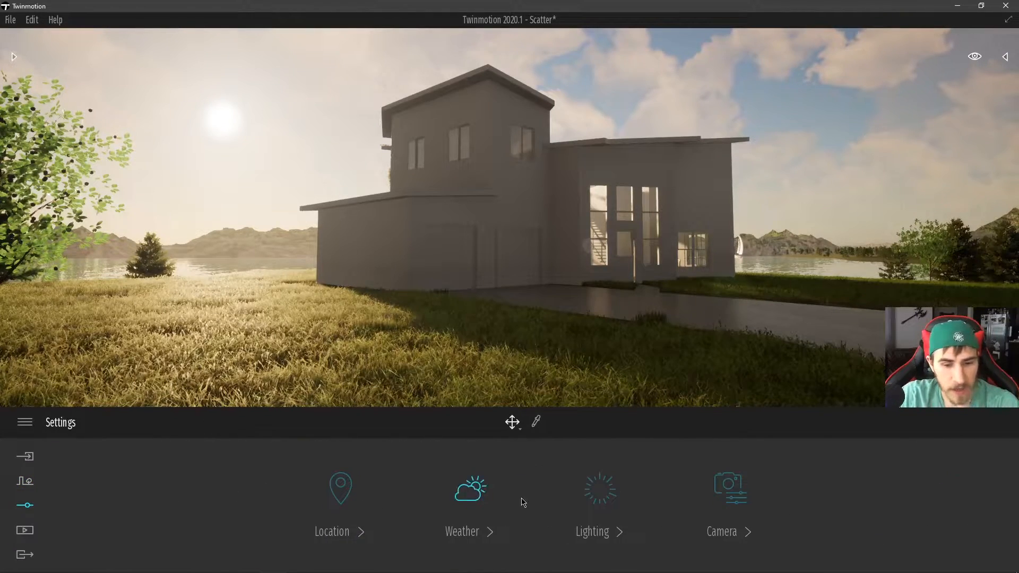
left_click(474, 491)
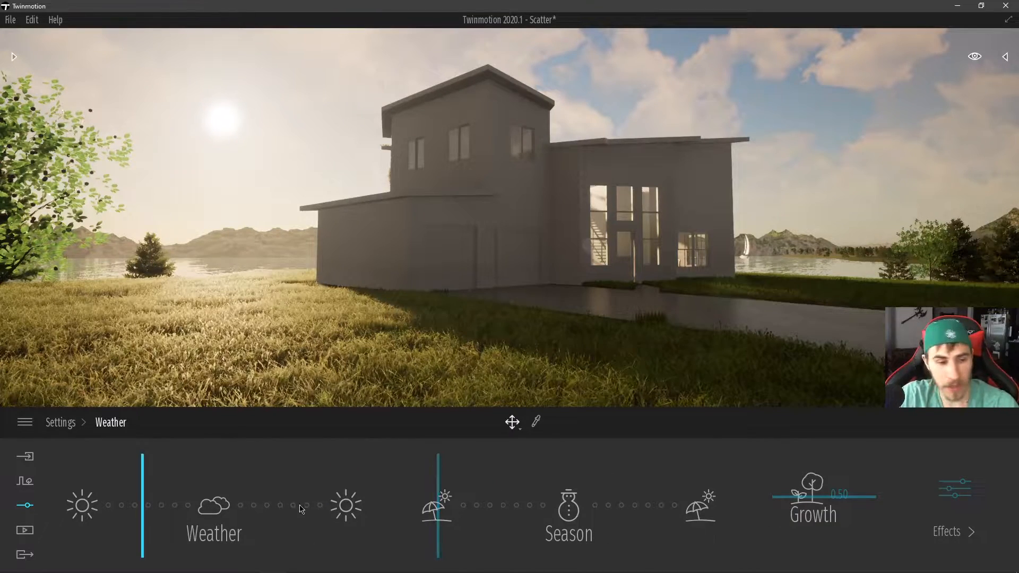
left_click_drag(139, 499, 69, 501)
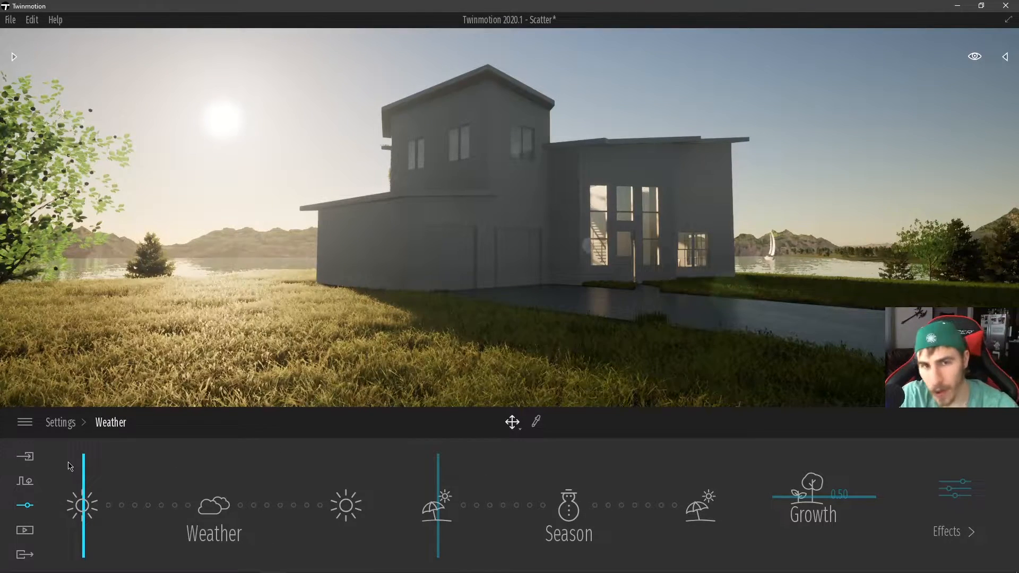
left_click_drag(87, 495, 142, 474)
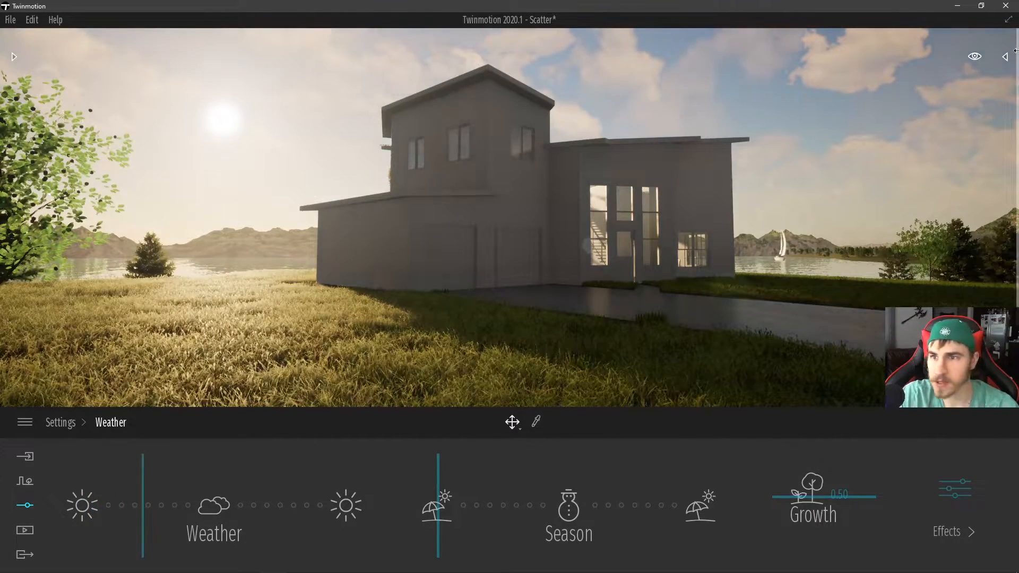
- Advance the time of day so the sun stands higher over the scene
left_click(975, 57)
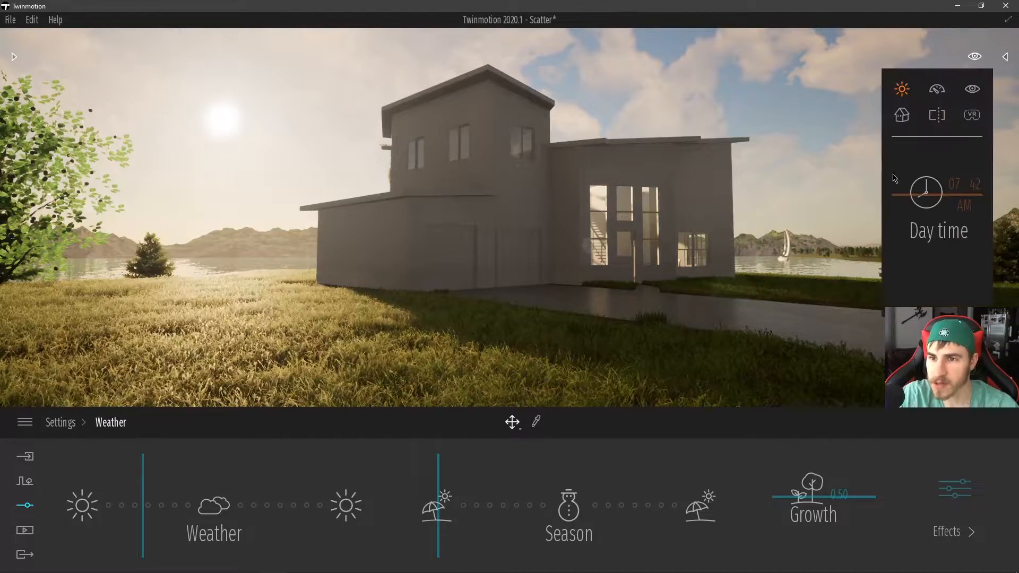
left_click(917, 201)
left_click_drag(918, 201, 920, 207)
- Preview the weather from cloudy through dark overcast to the far clear end, and return it to partly cloudy
left_click_drag(148, 487, 186, 474)
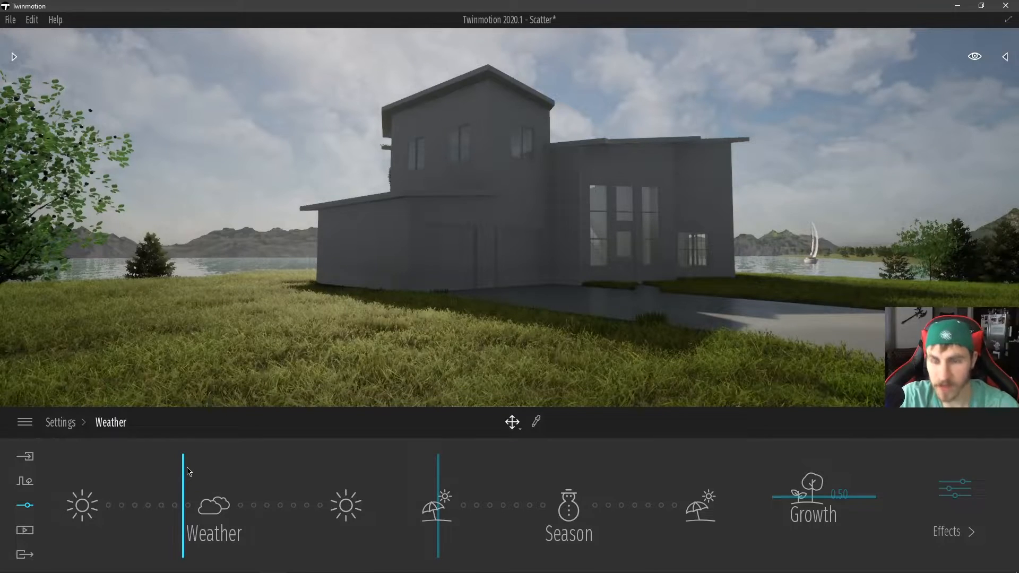
left_click_drag(186, 493, 208, 485)
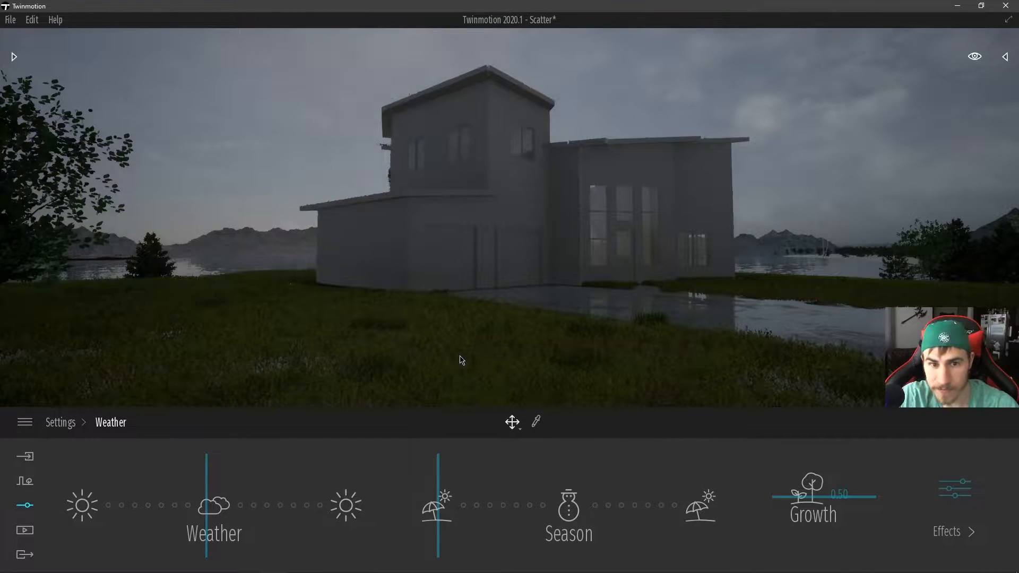
right_click_drag(395, 334, 791, 254)
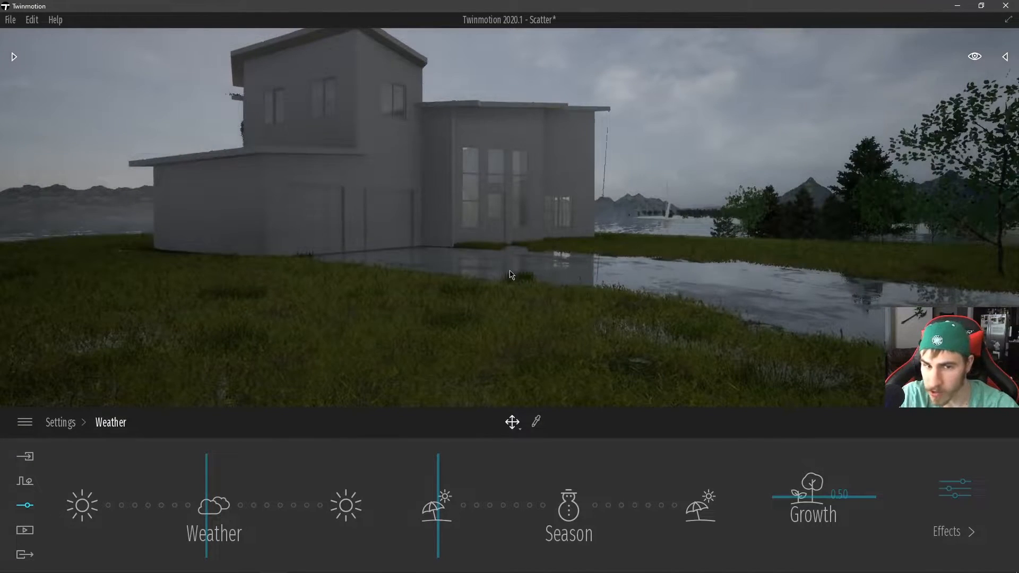
right_click_drag(386, 307, 266, 268)
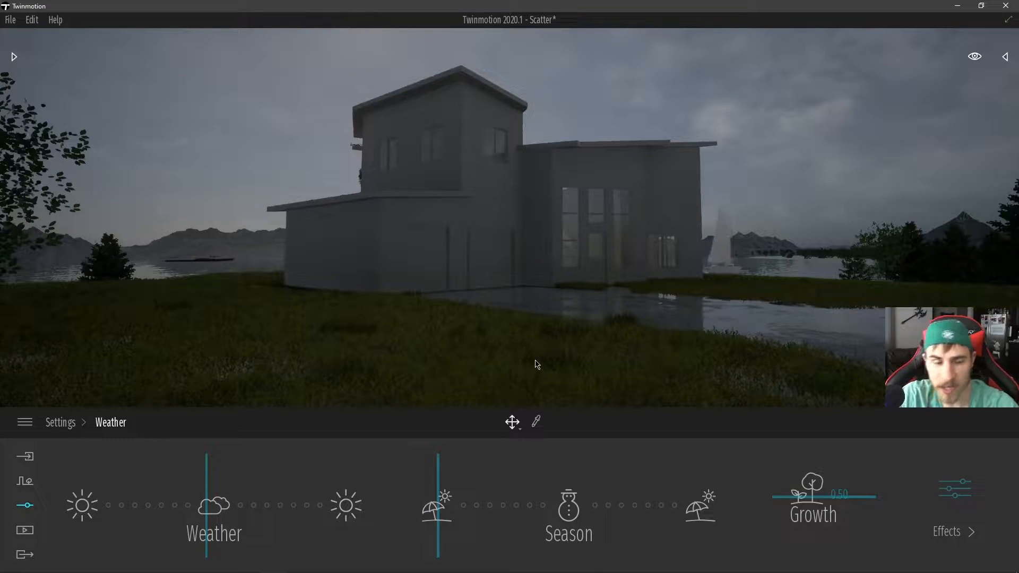
left_click_drag(208, 505, 355, 461)
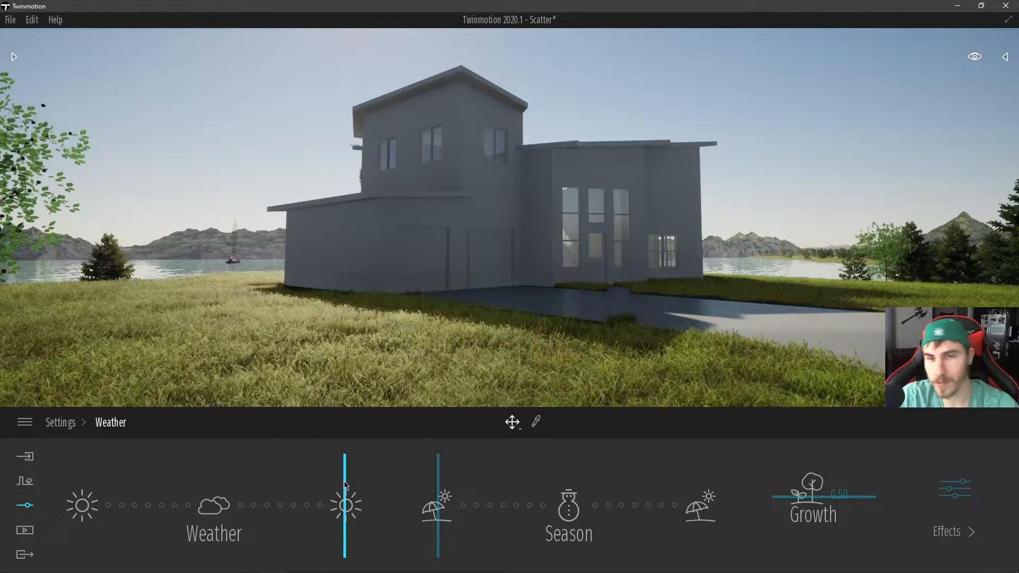
left_click_drag(341, 493, 44, 510)
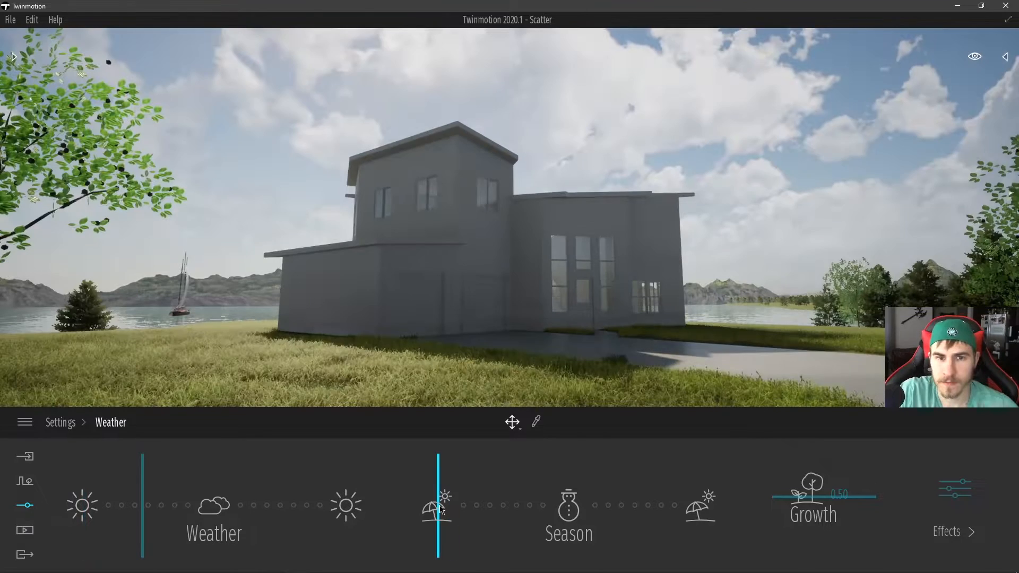
- Set the season to full winter and inspect the snow-covered ground and trees around the house
left_click_drag(444, 503, 550, 507)
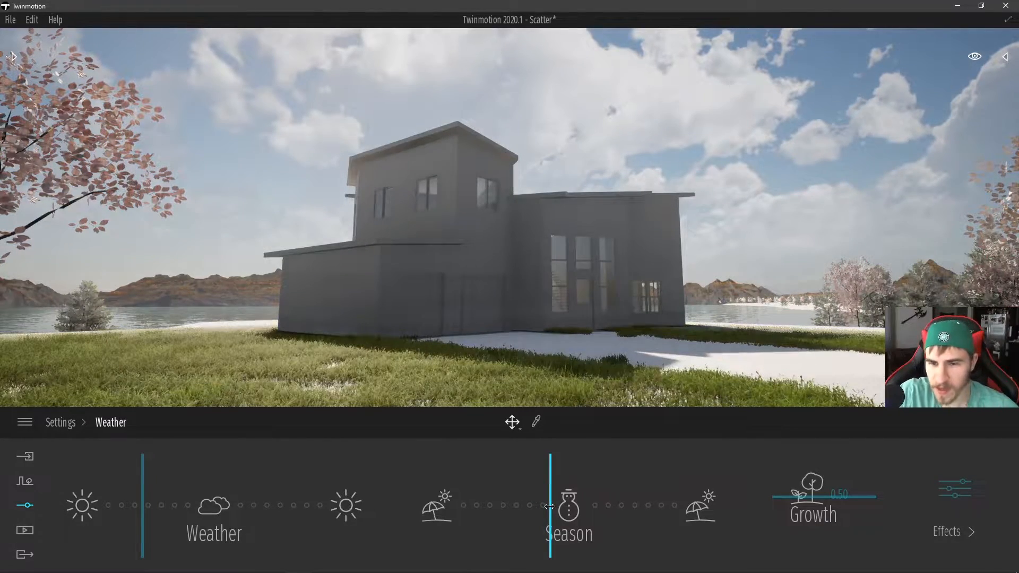
mouse_move(566, 368)
right_mouse_down()
mouse_move(553, 425)
mouse_move(576, 362)
right_mouse_up()
left_click_drag(552, 502, 571, 499)
right_click_drag(590, 323, 206, 171)
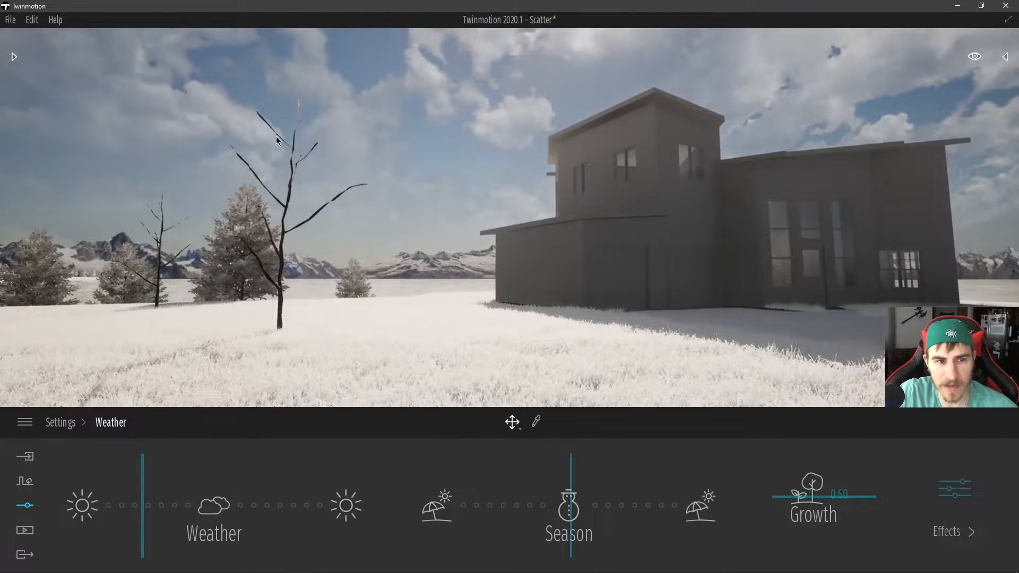
right_click_drag(206, 296, 167, 232)
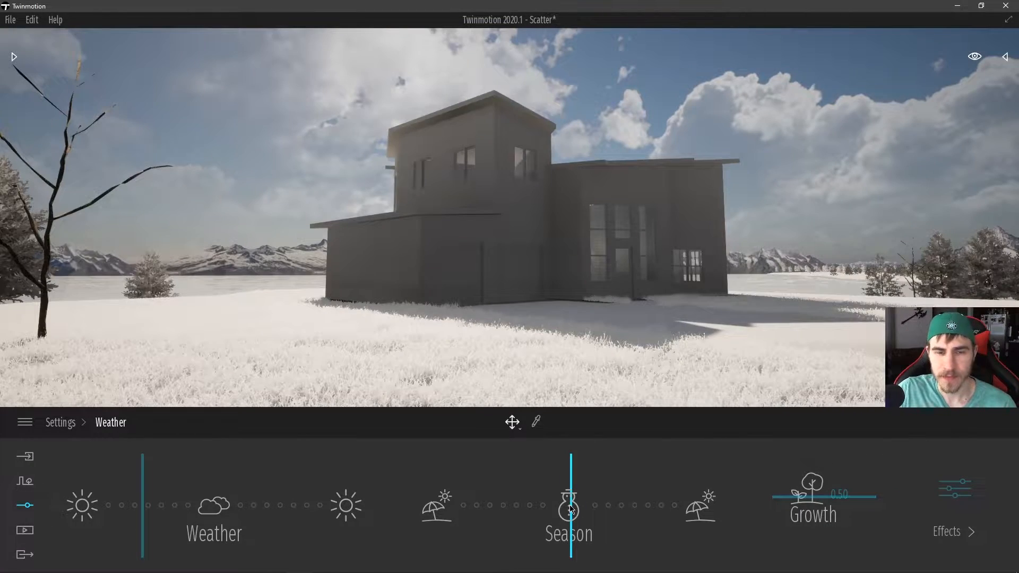
- Switch the season to the far summer end, then to autumn, and back to the first summer position
mouse_move(571, 509)
left_mouse_down()
mouse_move(636, 512)
mouse_move(653, 493)
mouse_move(732, 488)
left_mouse_up()
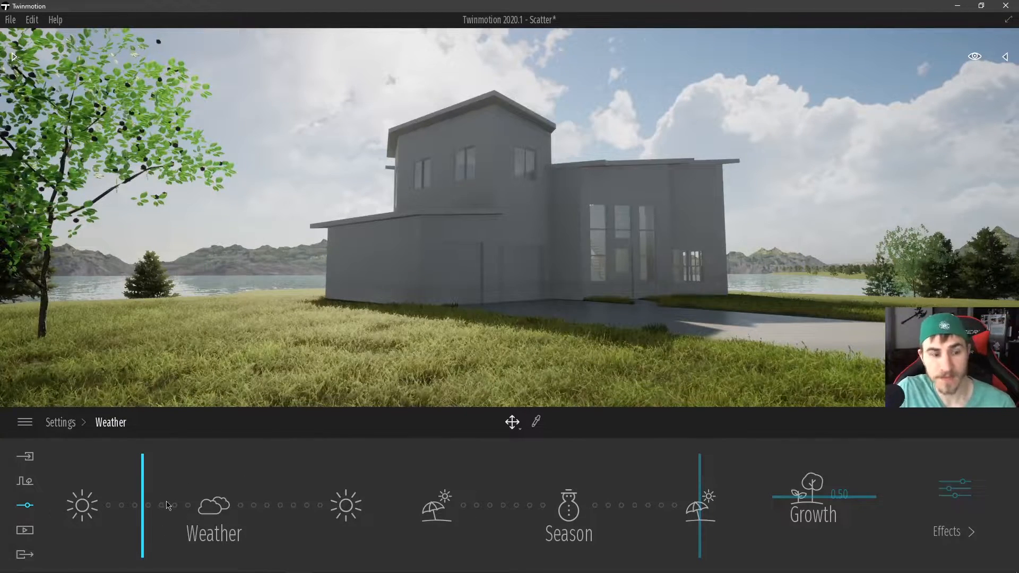
mouse_move(703, 499)
left_mouse_down()
mouse_move(473, 486)
mouse_move(530, 486)
left_mouse_up()
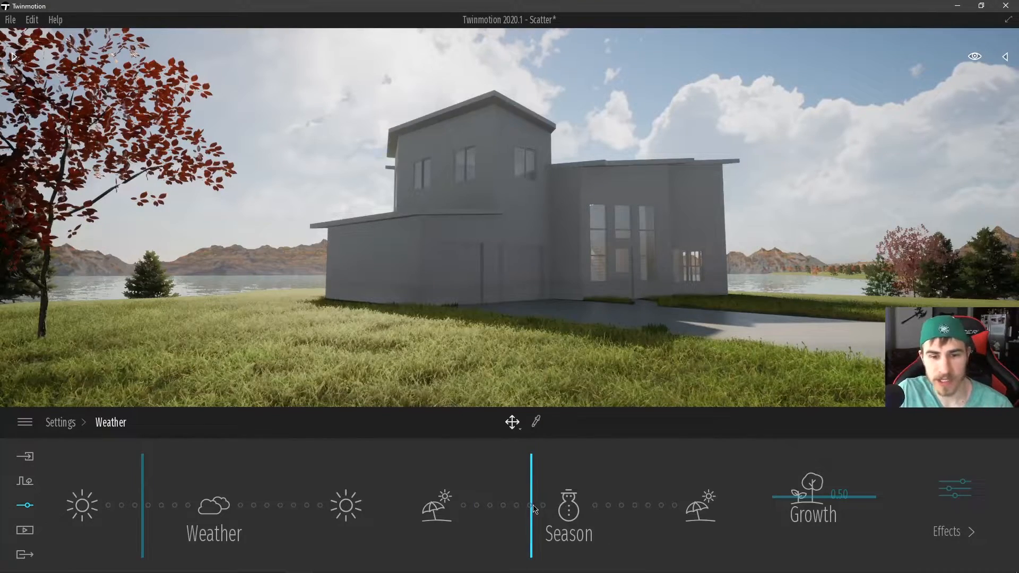
mouse_move(534, 509)
left_mouse_down()
mouse_move(522, 508)
mouse_move(552, 508)
mouse_move(420, 488)
mouse_move(438, 499)
left_mouse_up()
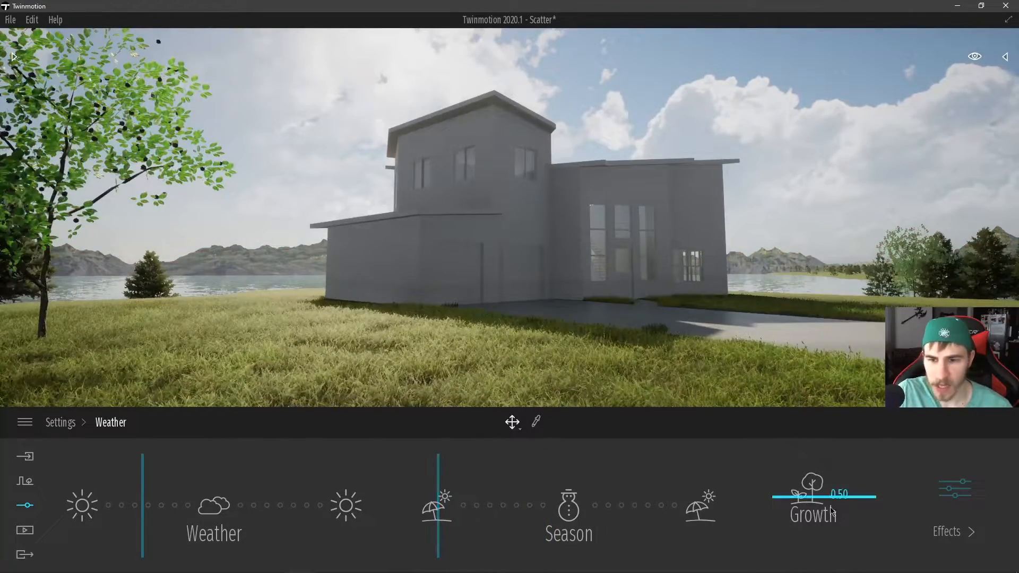
- Review the available background pictures in the location settings, keeping Mountains selected
left_click(60, 423)
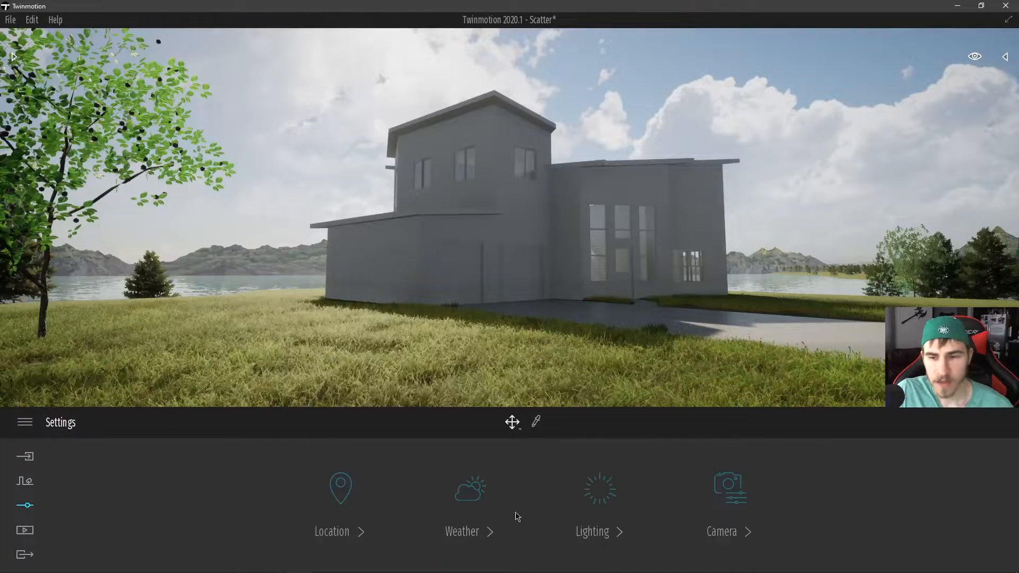
left_click(341, 489)
left_click(952, 491)
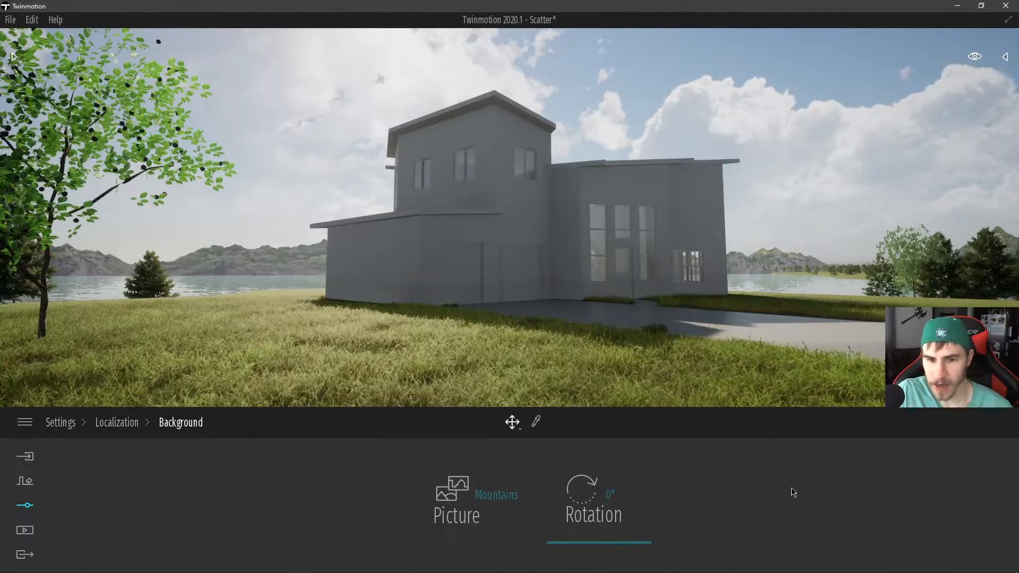
left_click(456, 503)
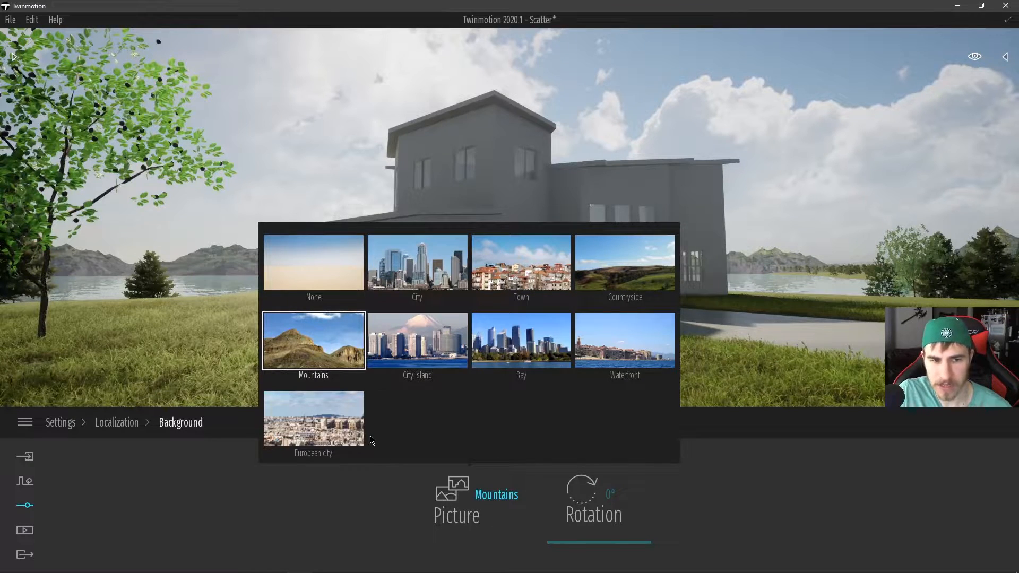
left_click(320, 472)
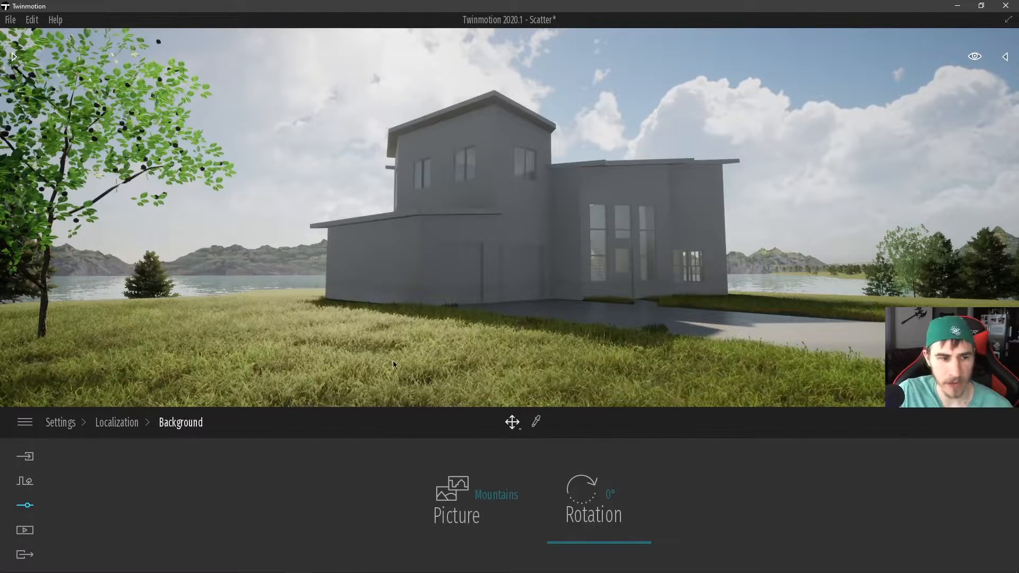
- Step the season through autumn, full winter and spring blossom, ending just before the second summer position
left_click(26, 504)
left_click(470, 489)
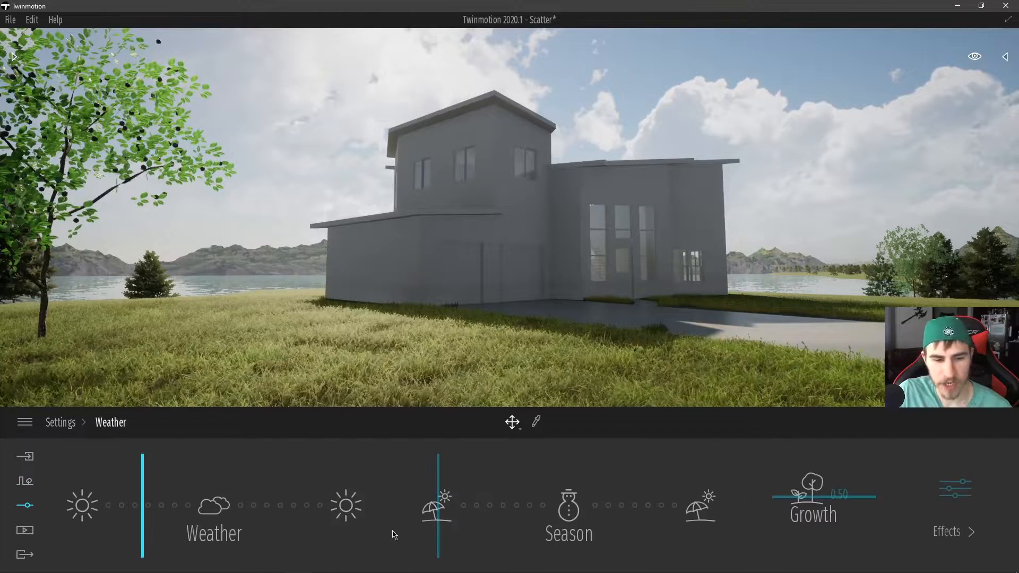
left_click_drag(439, 507, 511, 500)
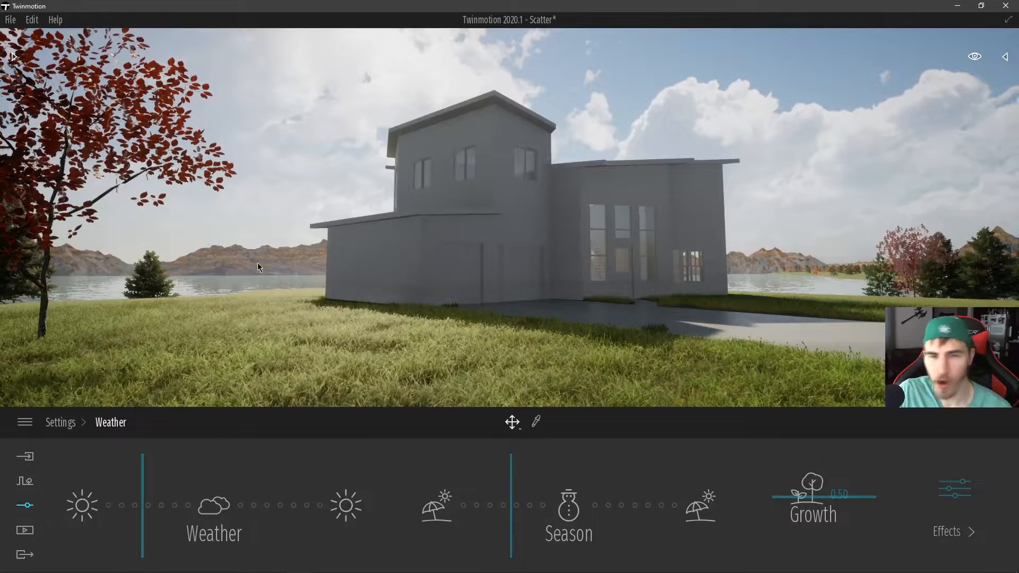
left_click_drag(513, 501, 568, 509)
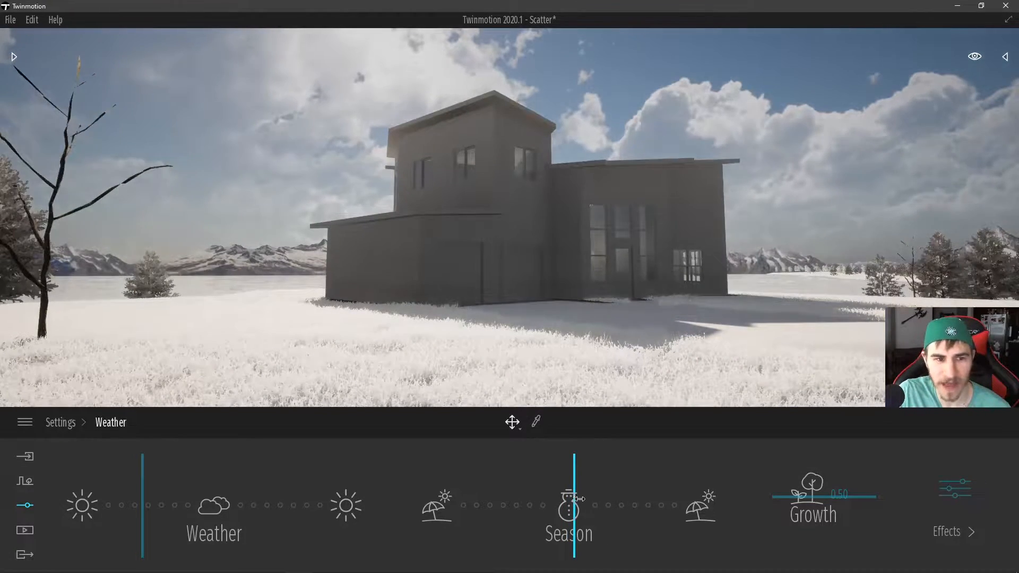
left_click_drag(572, 496, 609, 499)
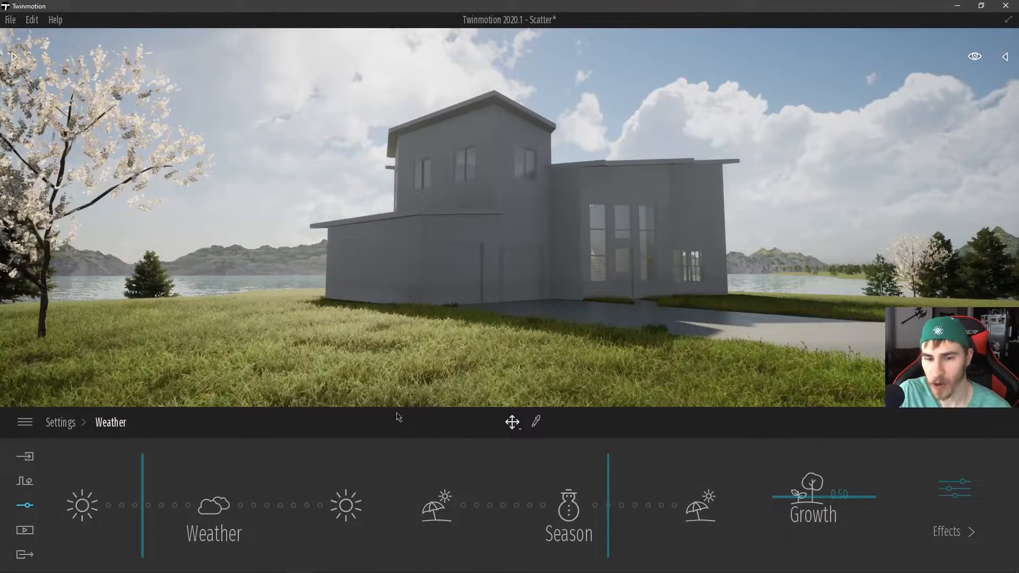
mouse_move(600, 501)
left_mouse_down()
mouse_move(702, 500)
mouse_move(682, 500)
left_mouse_up()
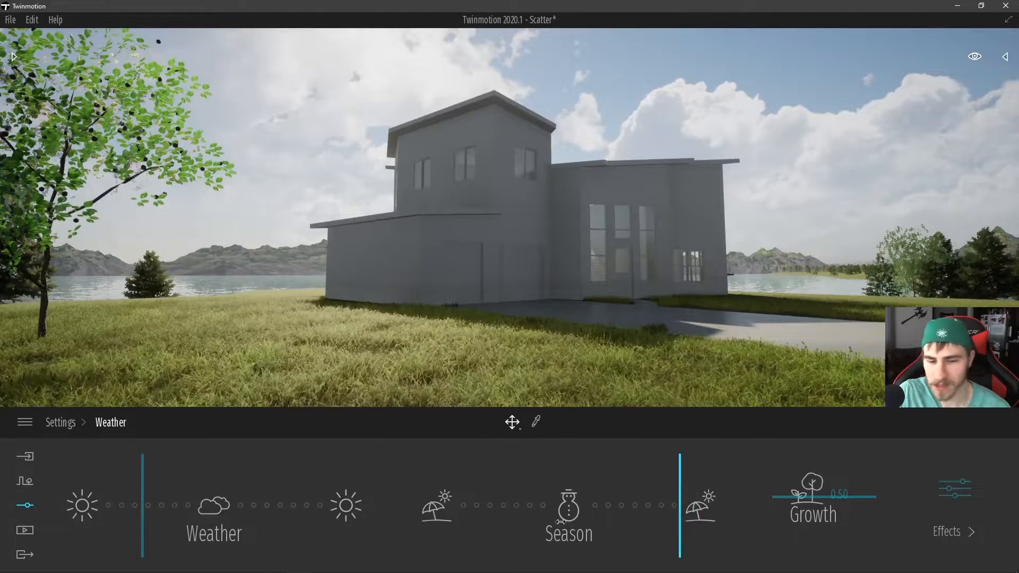
- Set the season to the first summer position and raise the vegetation growth to 0.95
left_click_drag(582, 520, 438, 507)
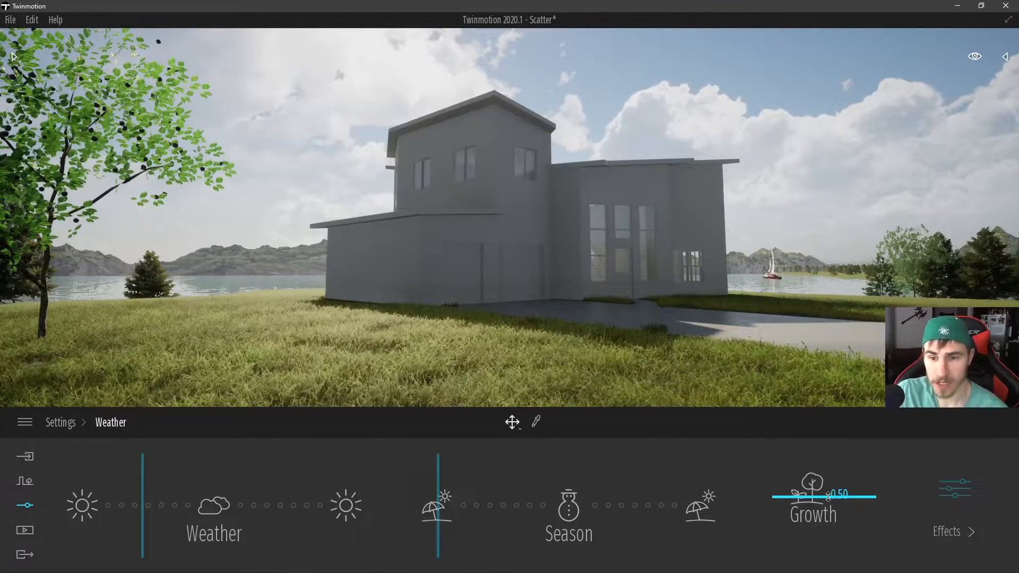
left_click_drag(827, 508, 846, 456)
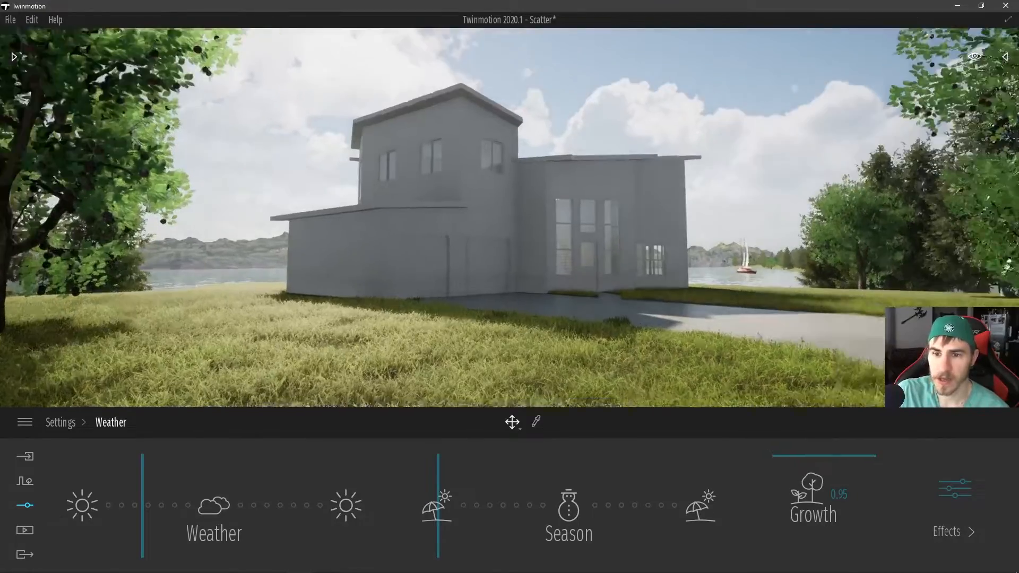
- Compare the trees beside the driveway with growth at 0.00, near its maximum, and at 0.49
right_click_drag(573, 318, 661, 328)
left_click_drag(813, 457, 815, 568)
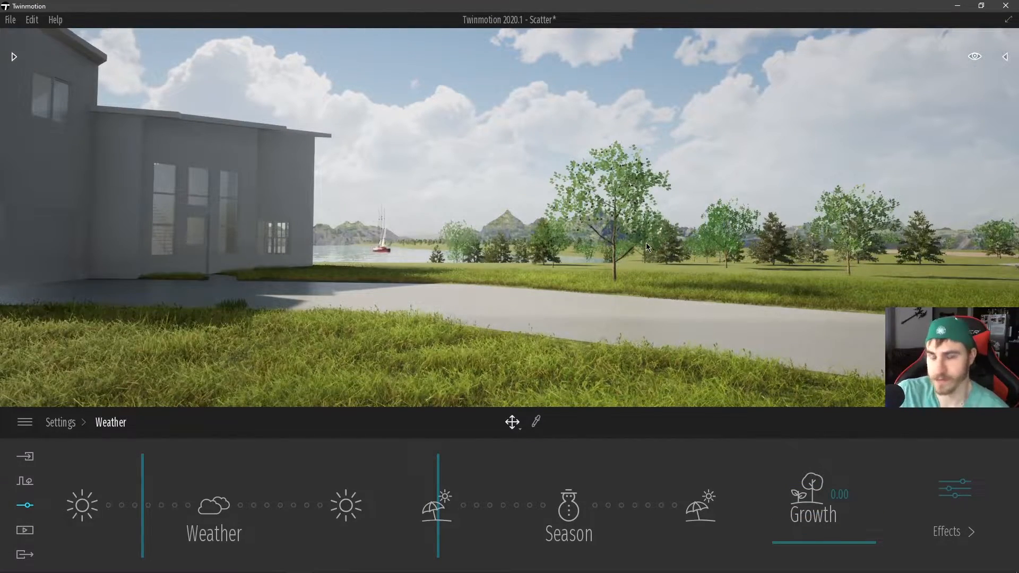
left_click_drag(836, 540, 841, 446)
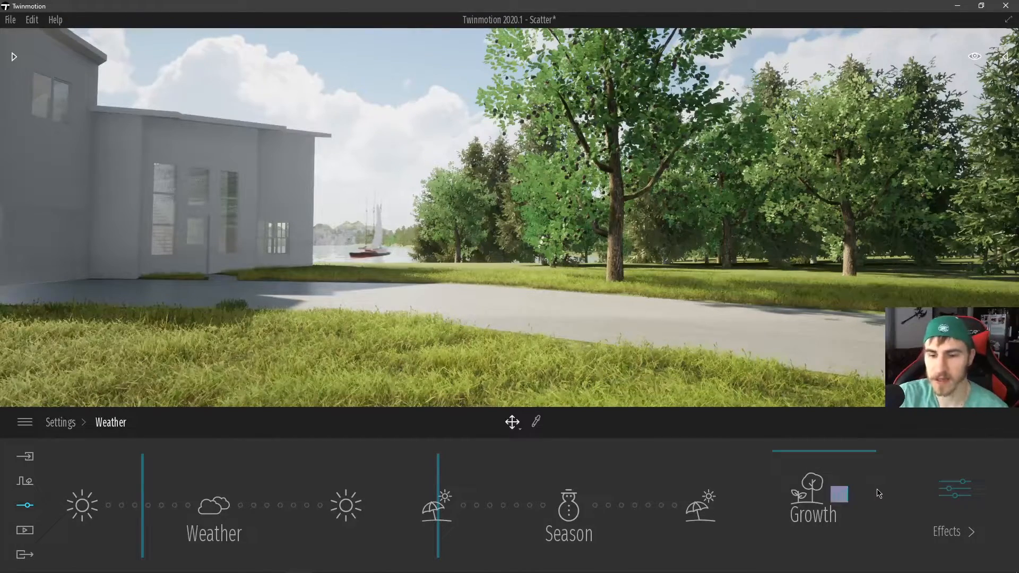
left_click_drag(797, 467, 824, 499)
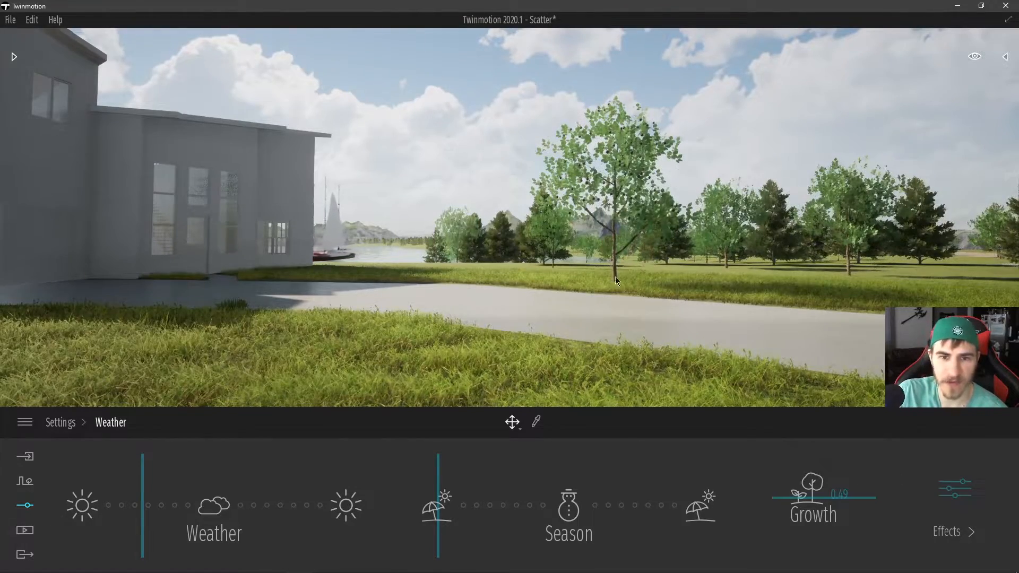
- Set the vegetation growth to exactly 0.5
double_click(848, 488)
type("0.5")
key("Return")
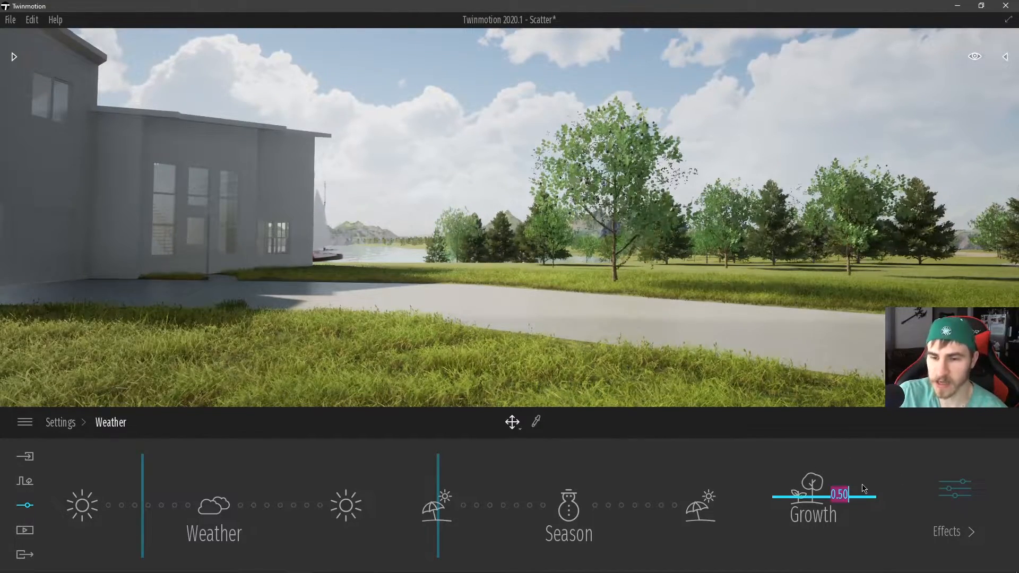
- In the weather effects, raise the smog to 100%, inspect the foggy scene around the house, and reduce the smog to 17%
right_click_drag(530, 300, 334, 293)
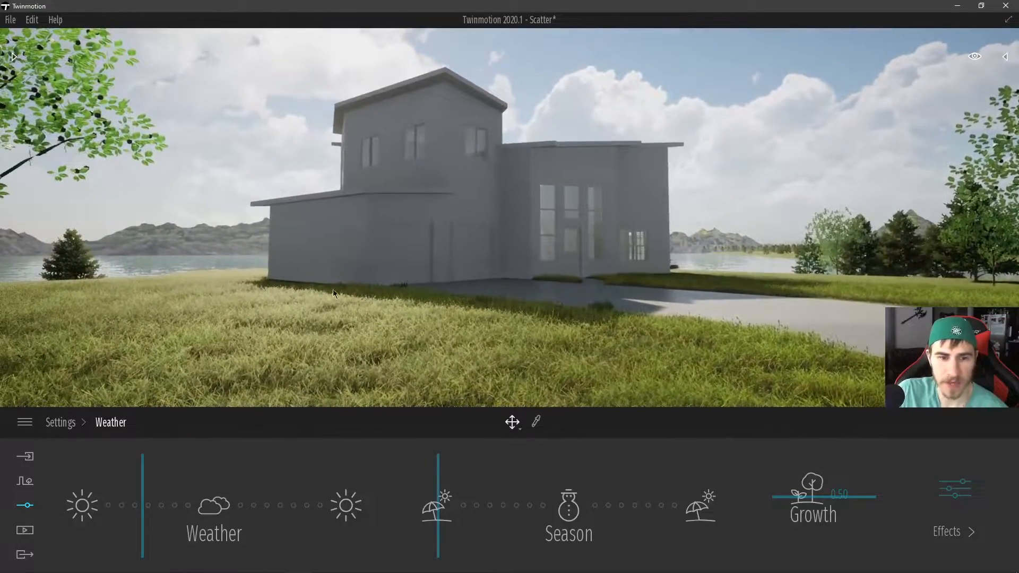
left_click(956, 491)
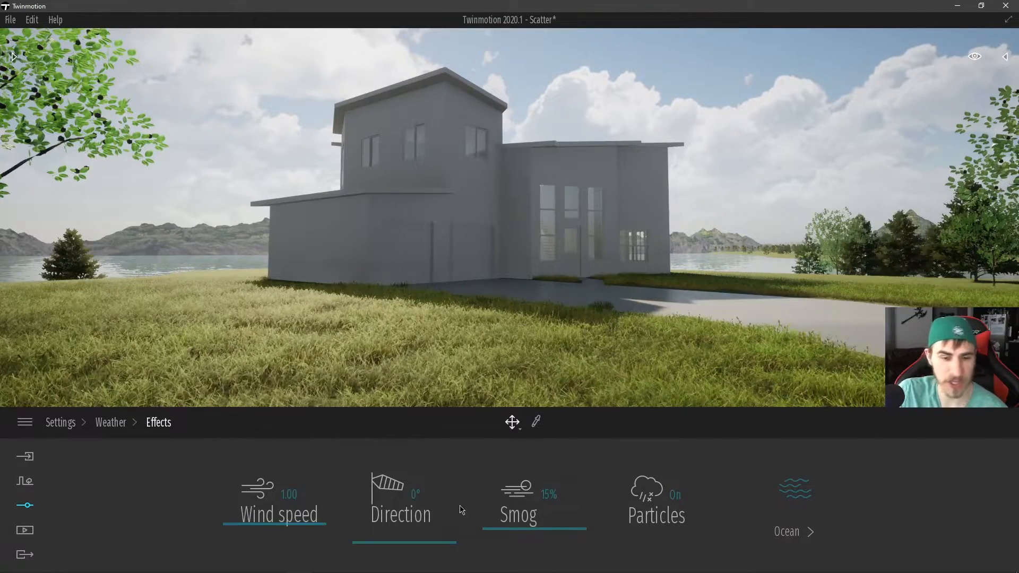
left_click_drag(531, 524, 571, 449)
right_click_drag(363, 307, 621, 289)
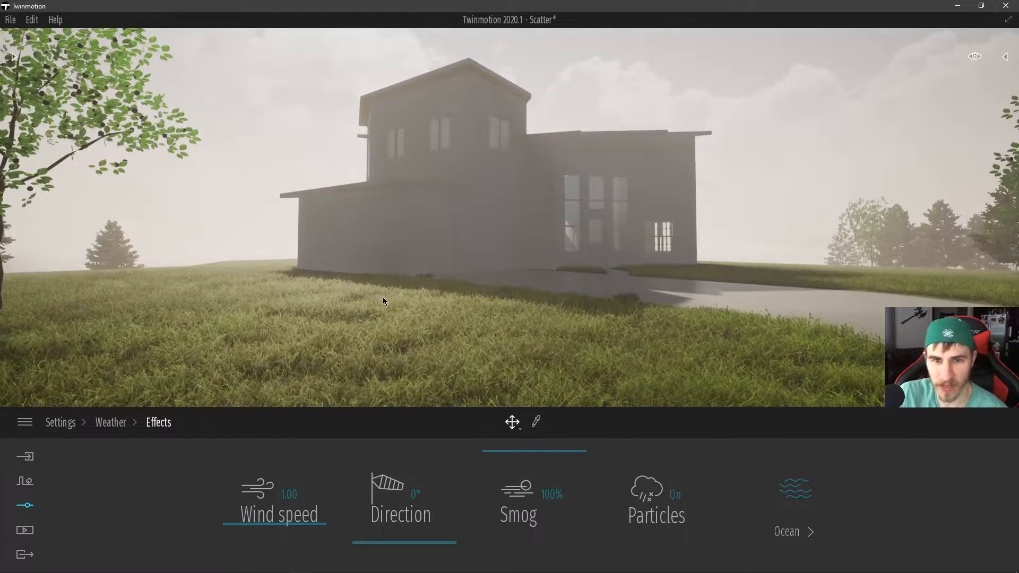
left_click_drag(533, 460, 524, 524)
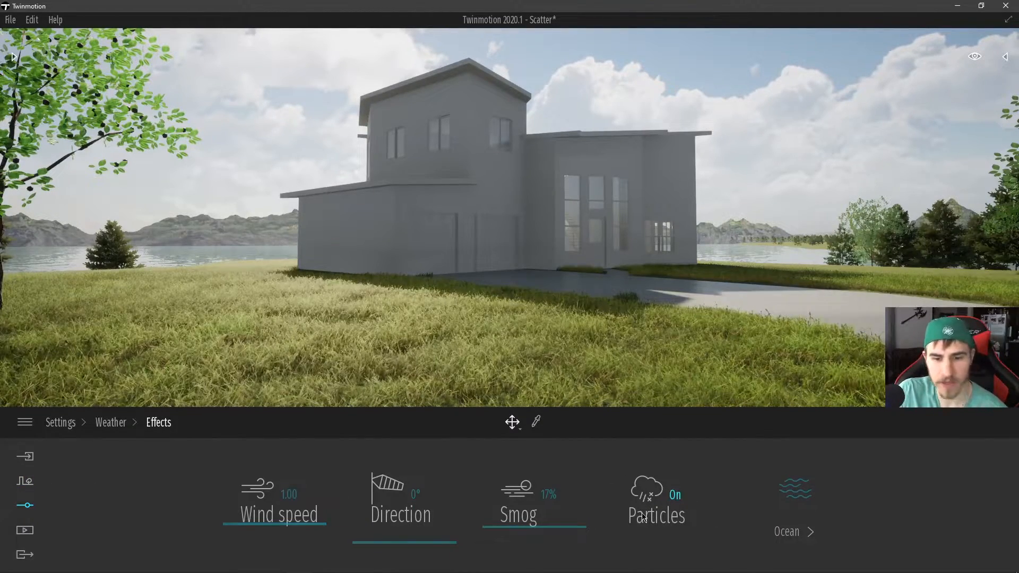
- Set the weather to the cloudy middle position and turn on particles in the weather effects
left_click(25, 483)
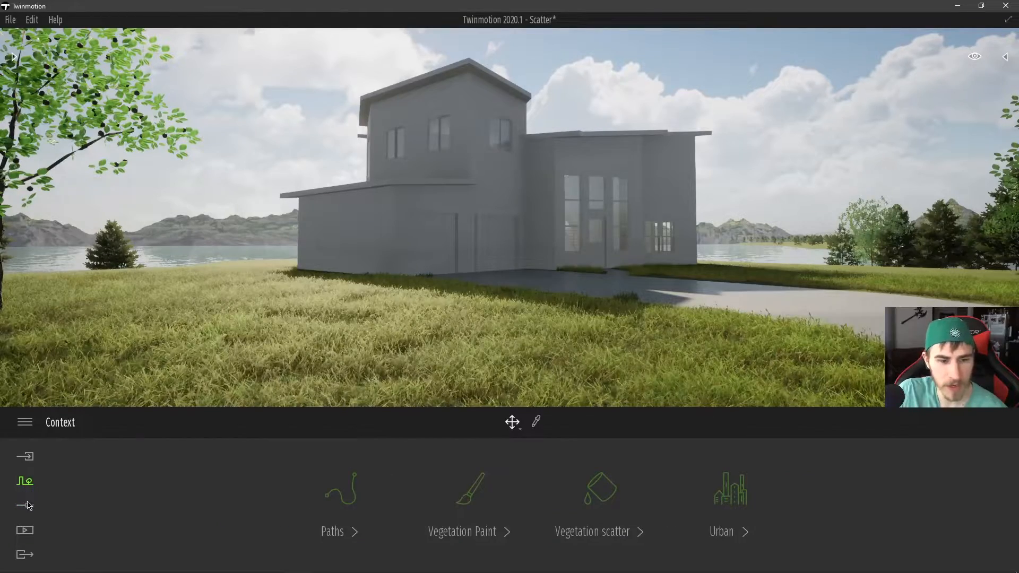
left_click(25, 505)
left_click(456, 496)
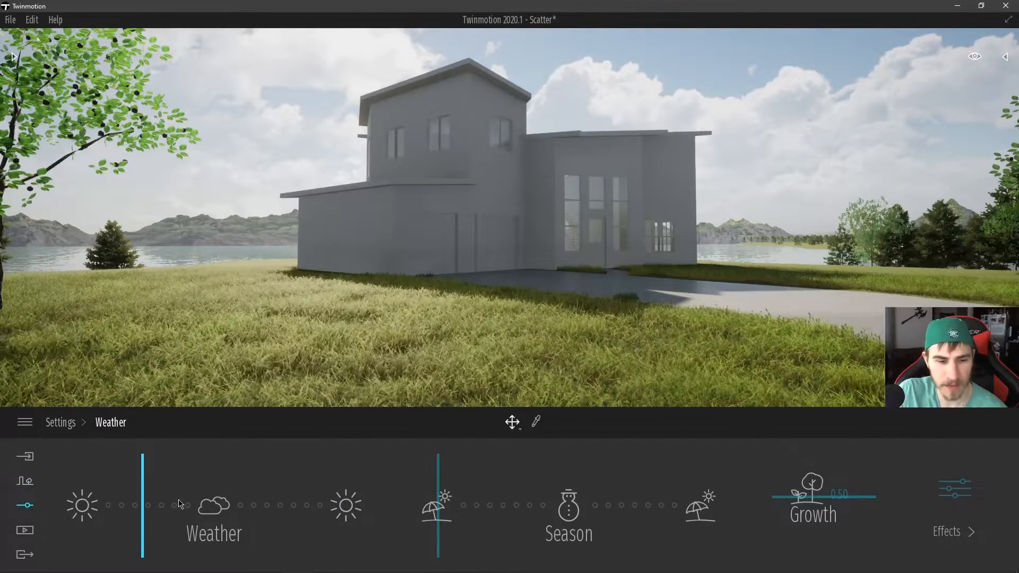
left_click(214, 504)
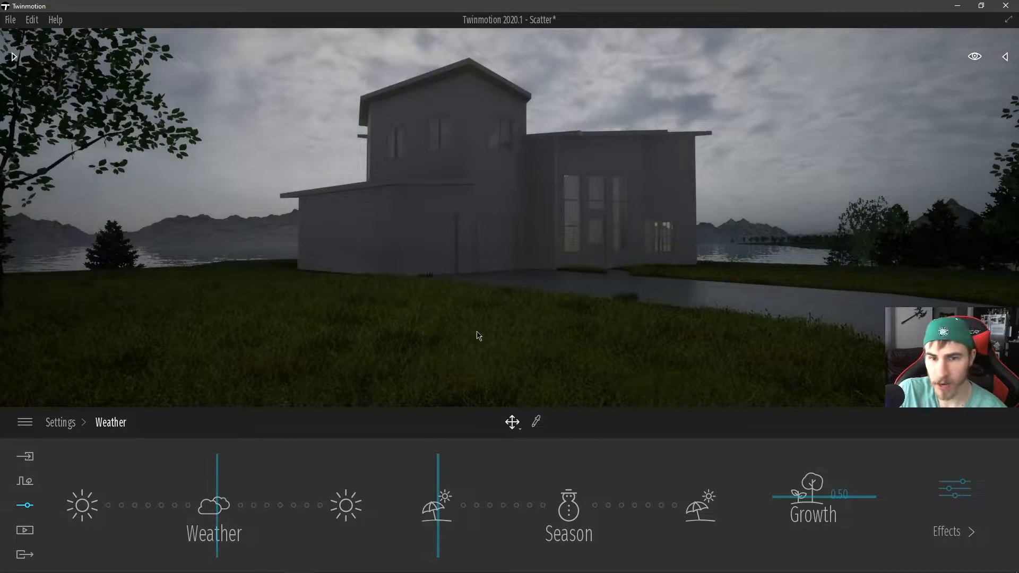
mouse_move(220, 509)
left_mouse_down()
mouse_move(236, 510)
mouse_move(219, 510)
left_mouse_up()
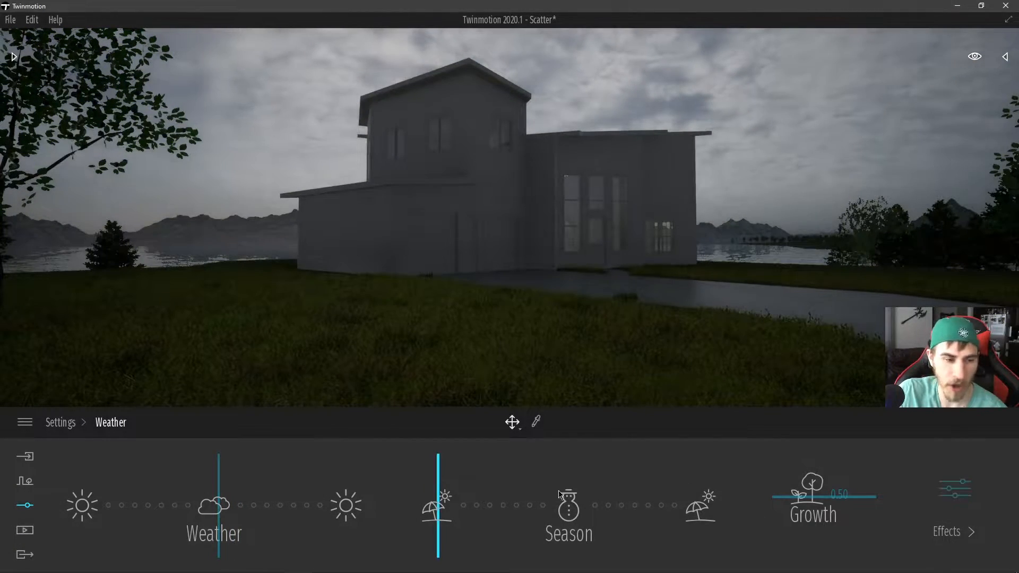
left_click(943, 504)
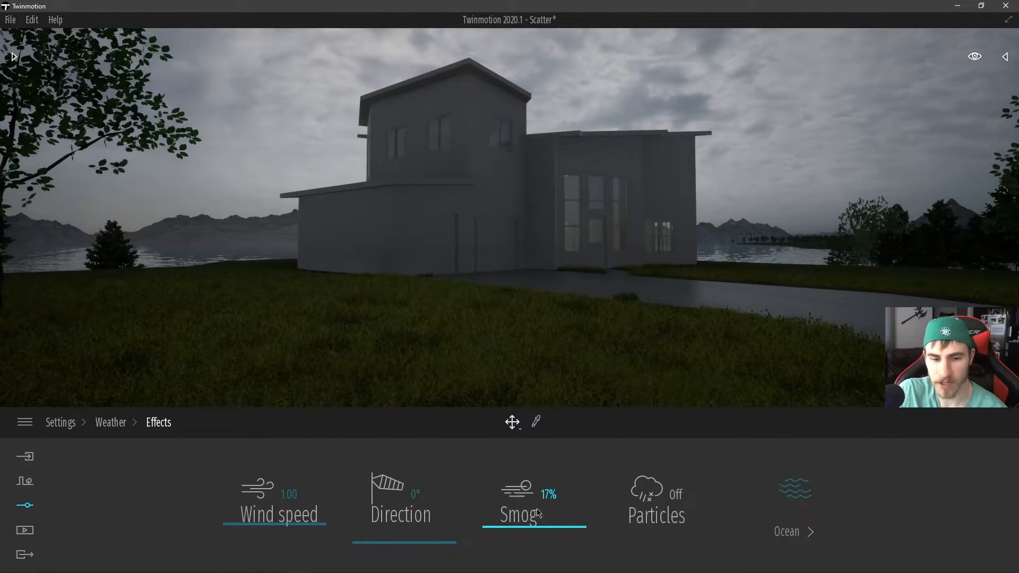
left_click(642, 501)
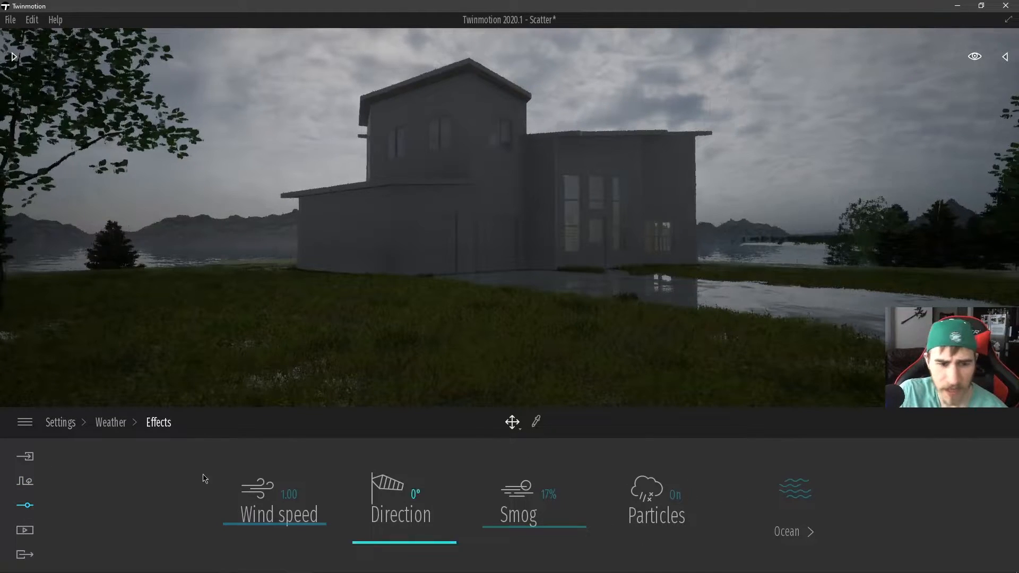
- Set the weather to a clear sky near the first sunny position
left_click(25, 505)
left_click(470, 491)
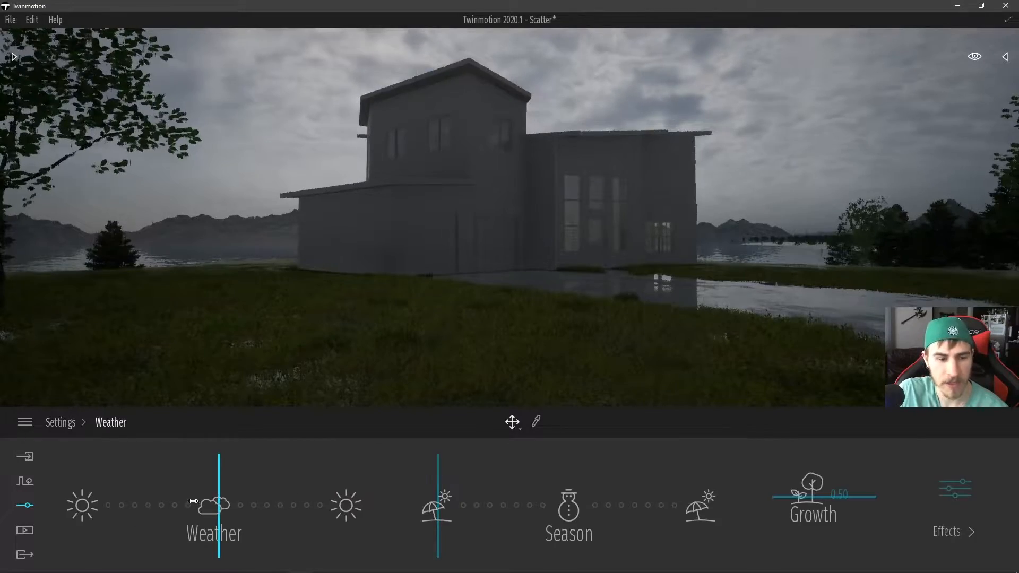
left_click_drag(196, 502, 88, 494)
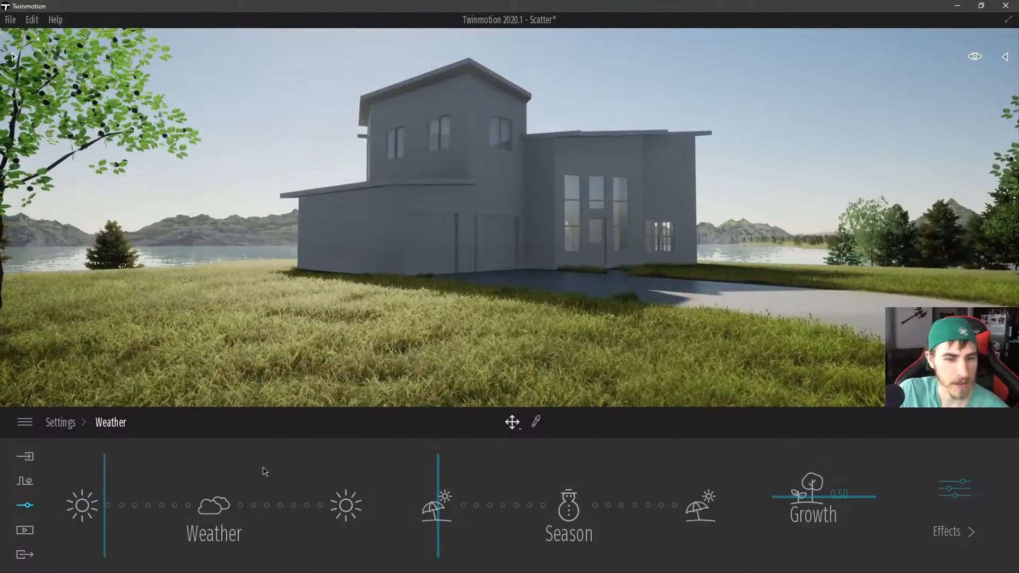
- Get close to the fruit tree beside the house and raise the wind speed in the weather effects to 3.29
left_click(979, 513)
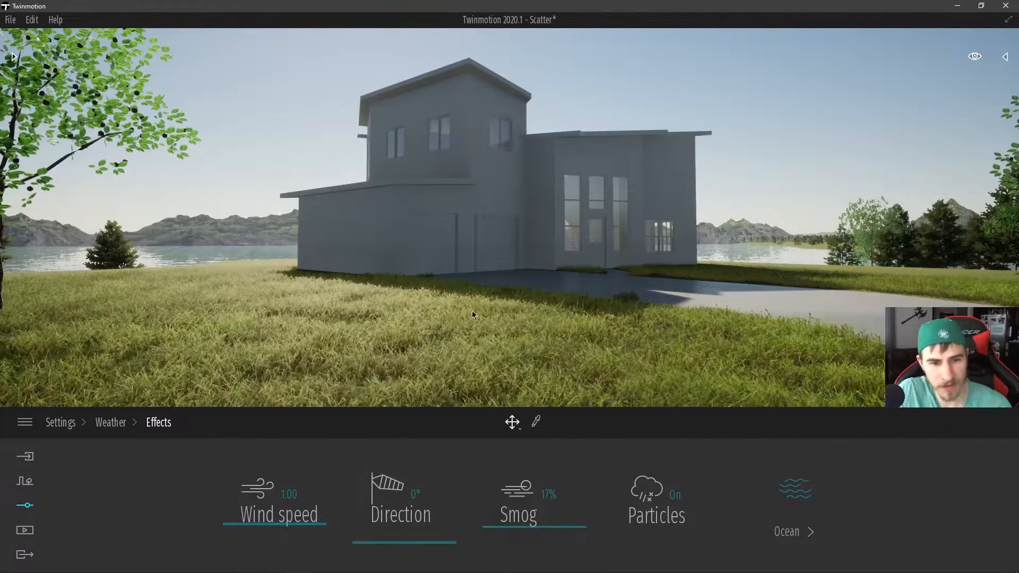
right_click_drag(510, 218, 171, 221)
key("w")
key("a")
key("w")
right_click_drag(579, 316, 640, 333)
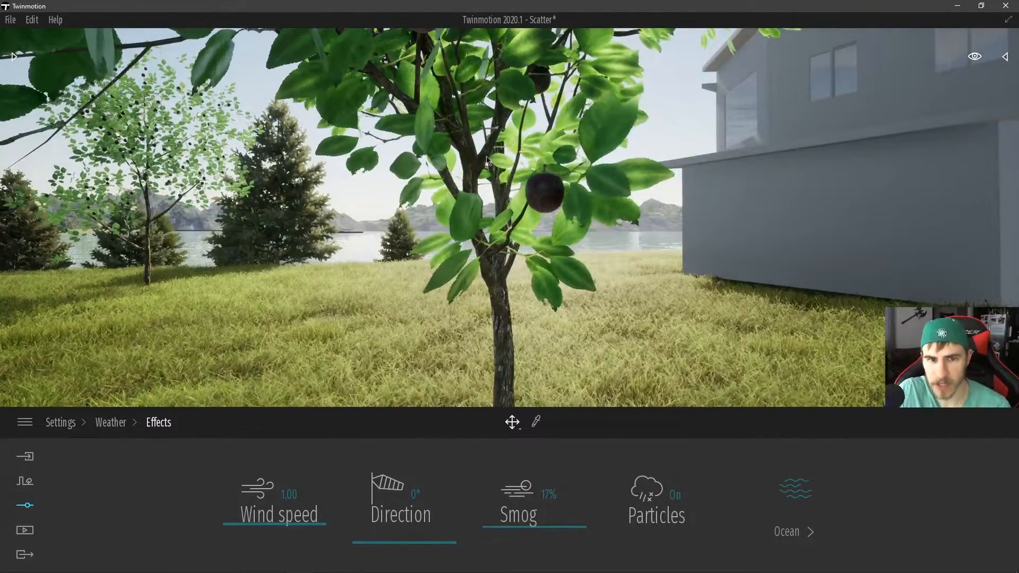
right_click_drag(613, 260, 617, 291)
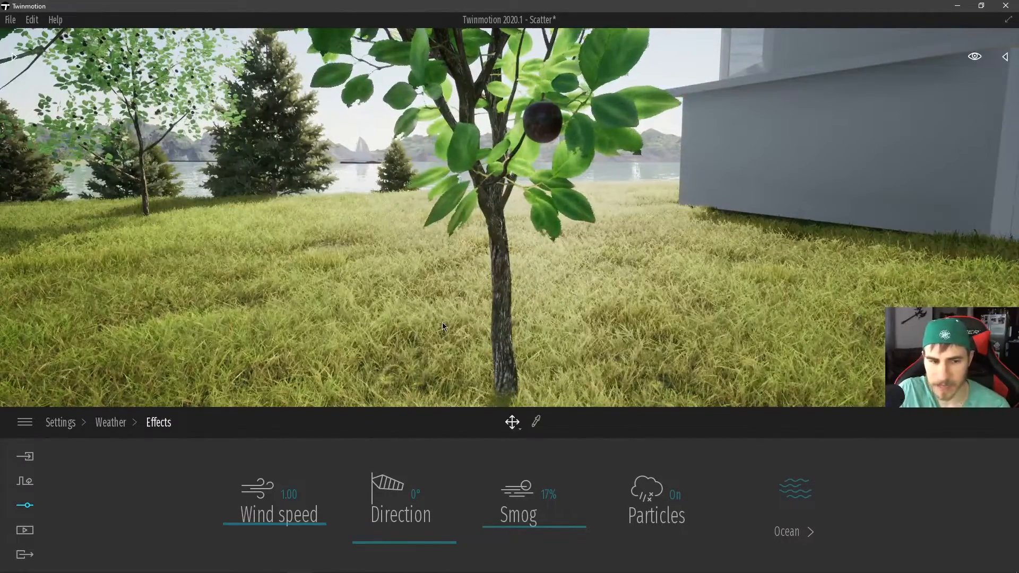
right_click_drag(532, 270, 544, 261)
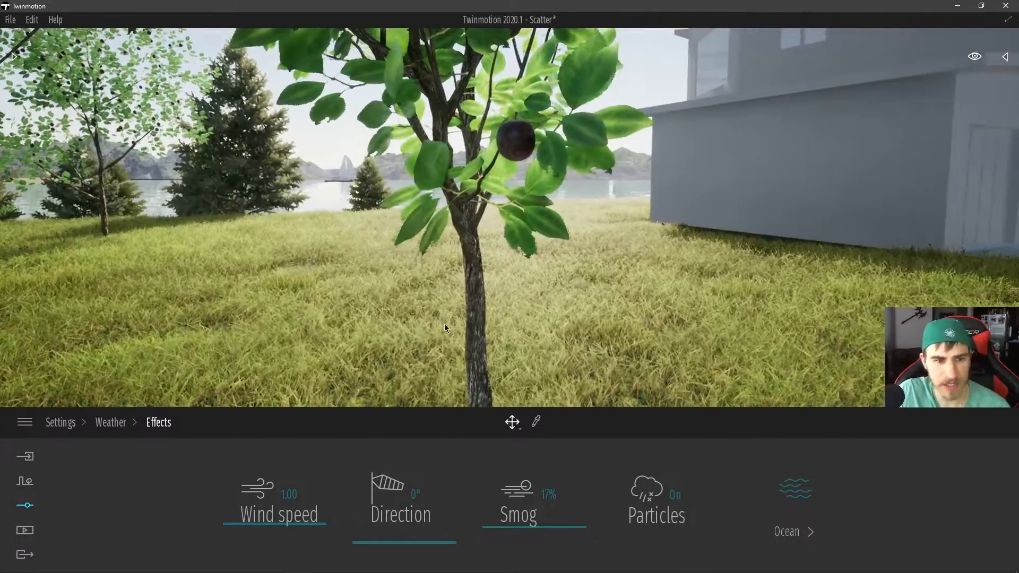
left_click_drag(270, 528, 287, 490)
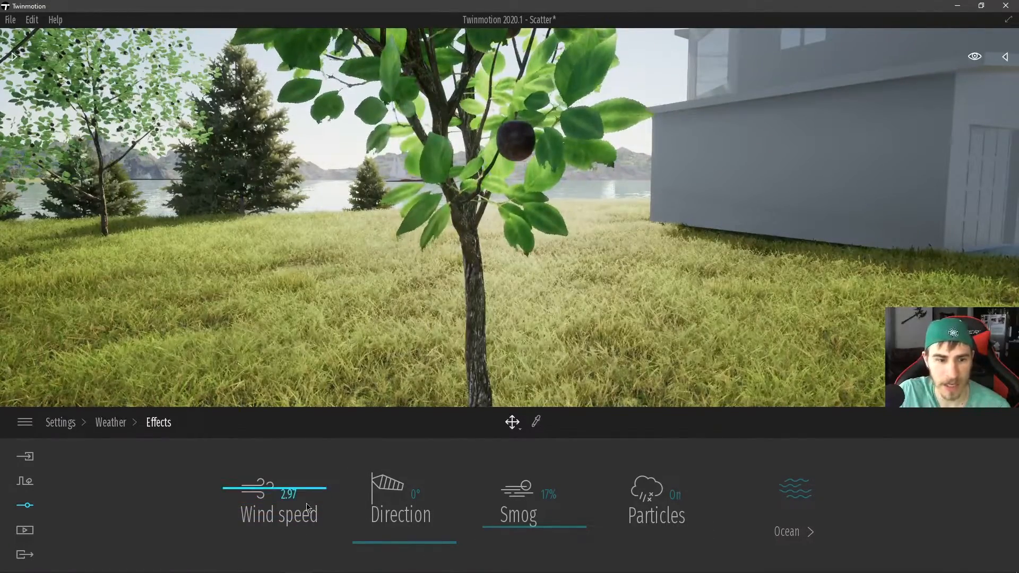
left_click_drag(282, 494, 284, 491)
- Try a wind direction of 161° while watching the tree and grass, and return the direction to 0°
key("s")
right_click_drag(563, 372, 643, 378)
key("a")
right_click_drag(494, 309, 563, 320)
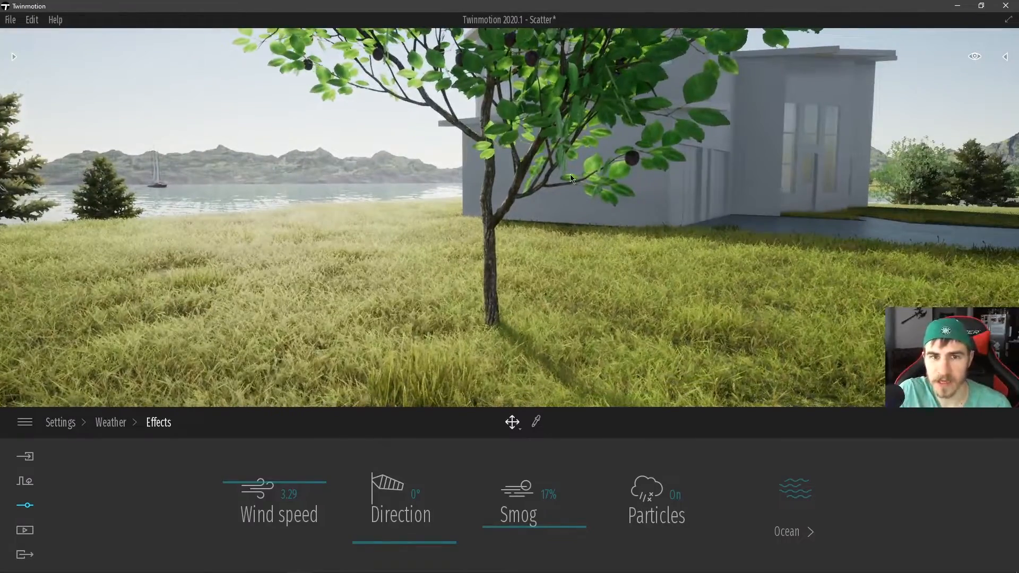
right_click_drag(516, 286, 502, 289)
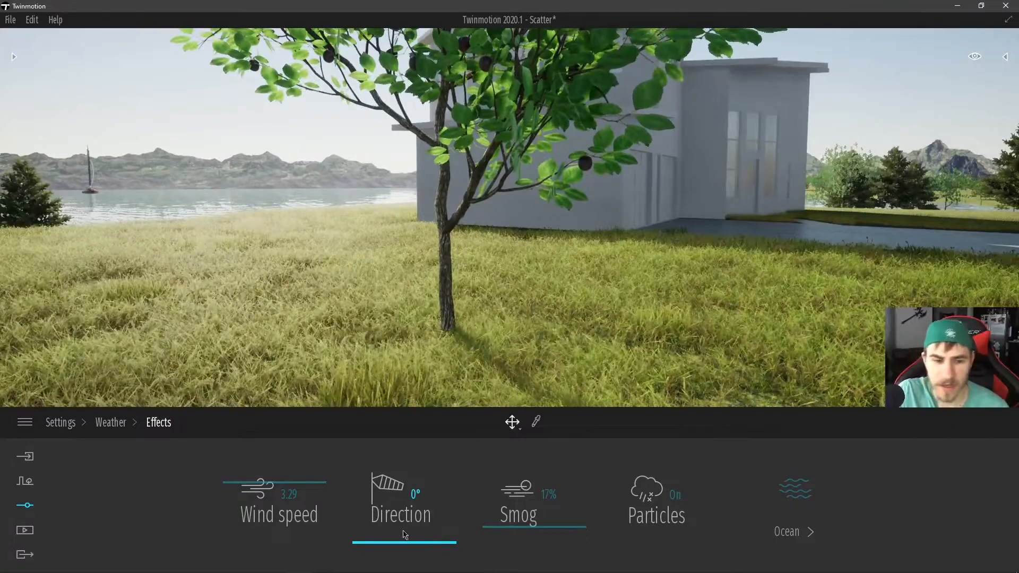
left_click_drag(412, 542, 433, 501)
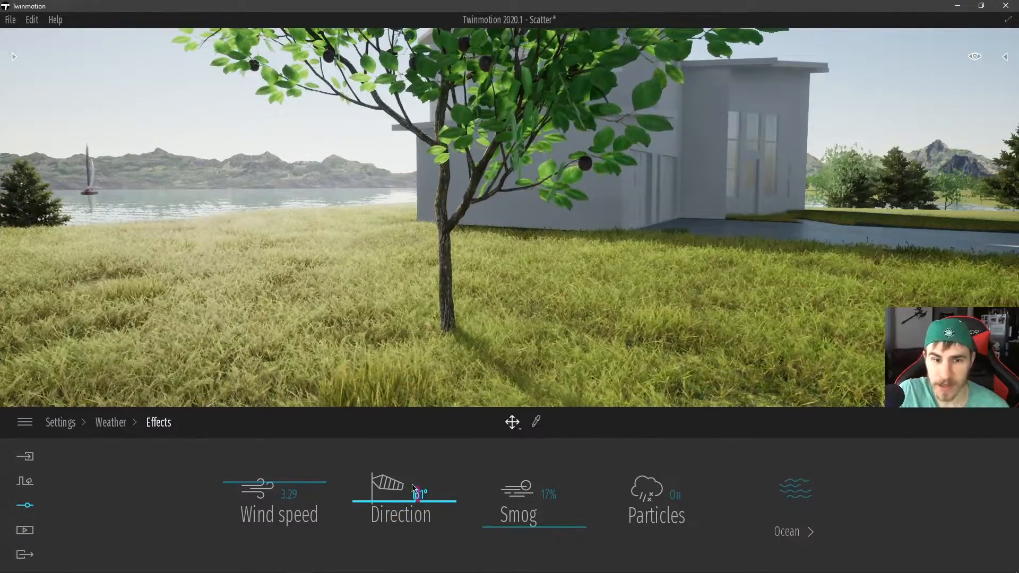
left_click_drag(389, 504, 396, 554)
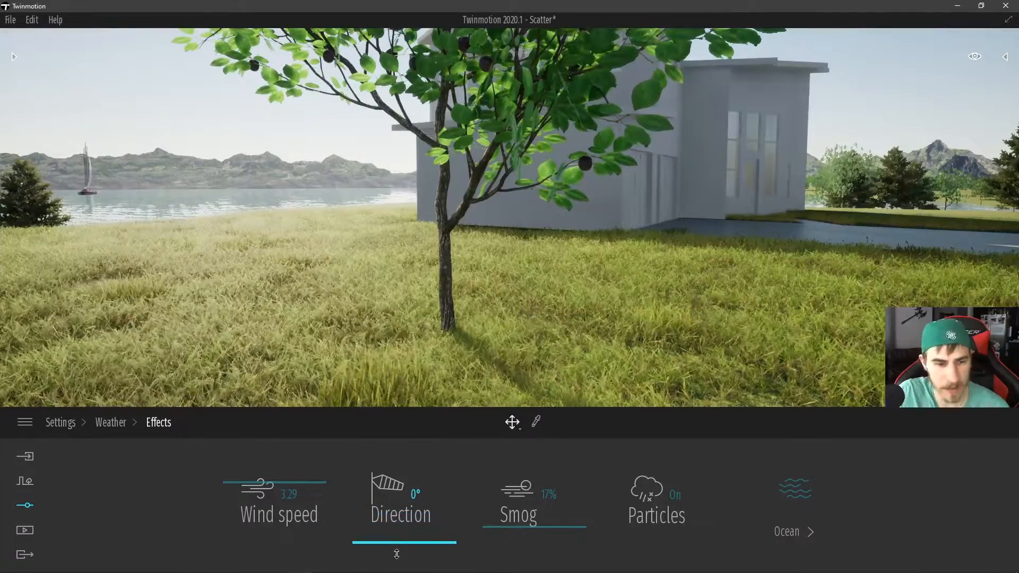
- Reset the wind speed to 1.00
left_click_drag(273, 499, 270, 513)
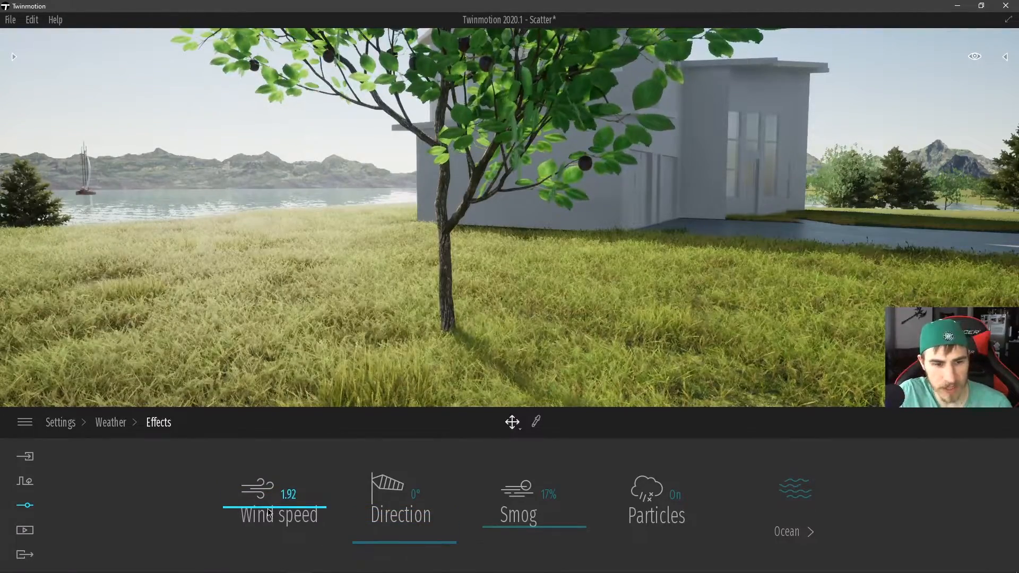
left_click(297, 493)
right_click_drag(545, 325, 527, 319)
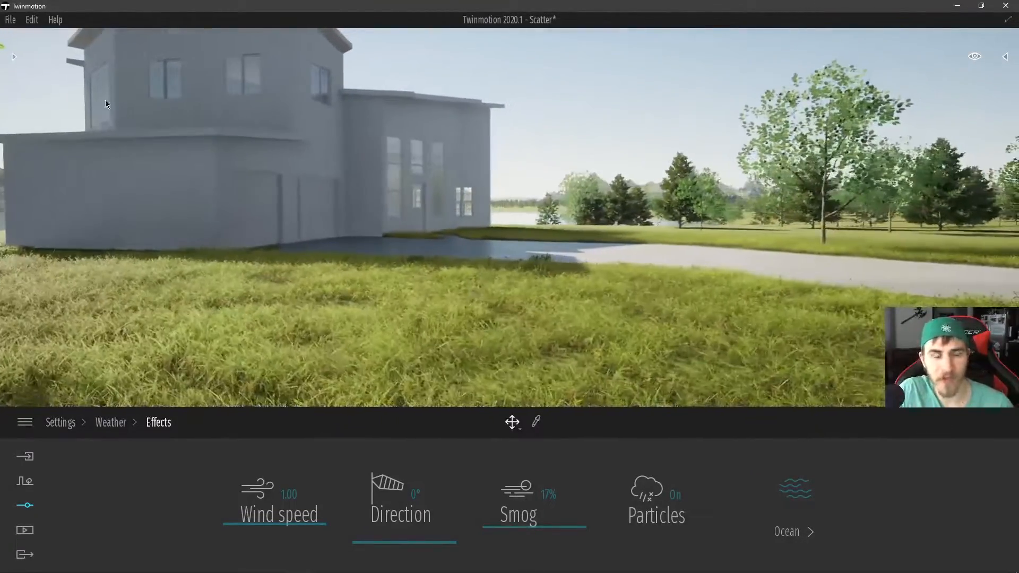
- Place a Flag Windsock from the library's city flag objects on the grass in front of the house
left_click(13, 56)
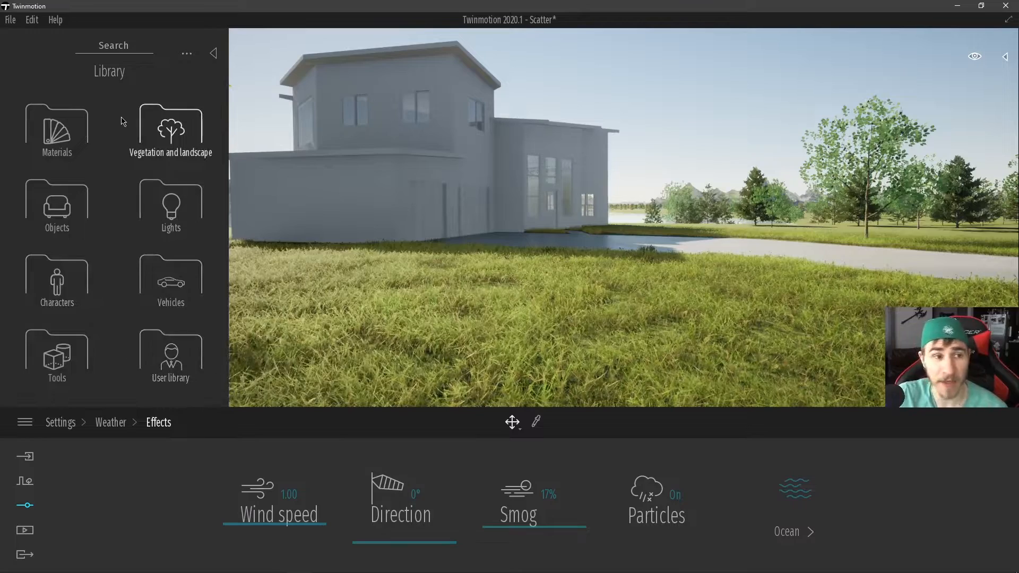
left_click(57, 207)
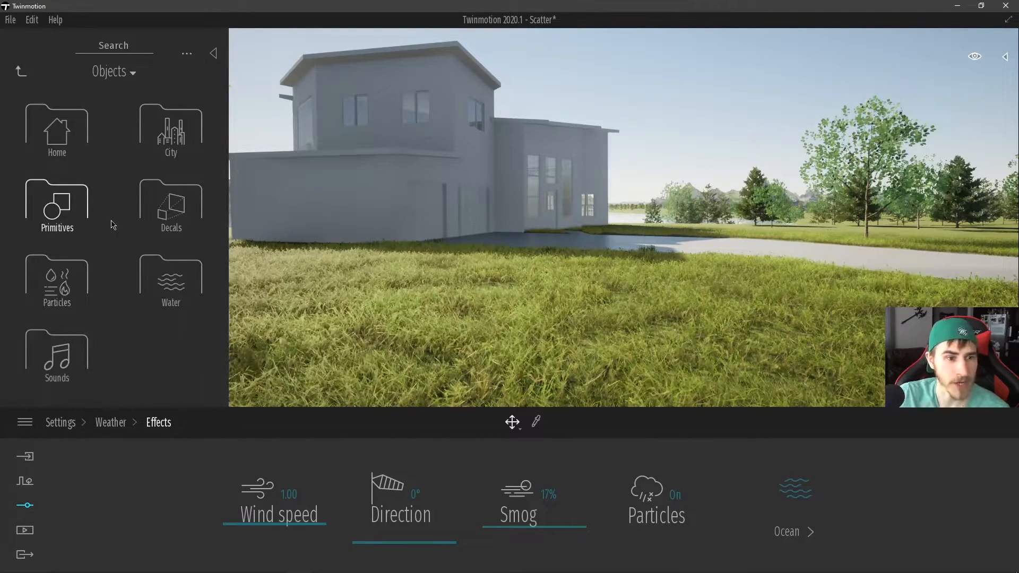
left_click(180, 121)
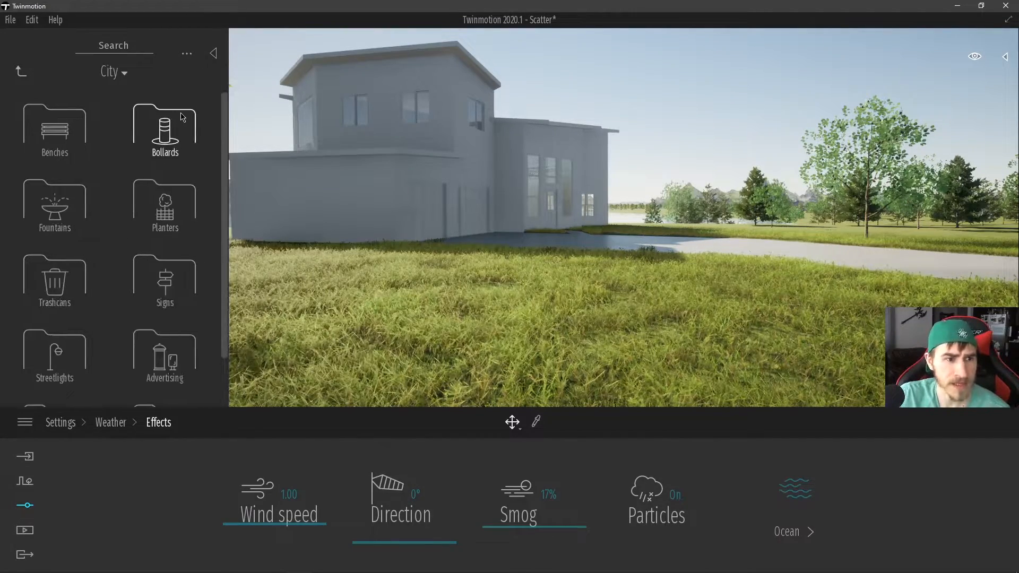
scroll(128, 212, "down", 2)
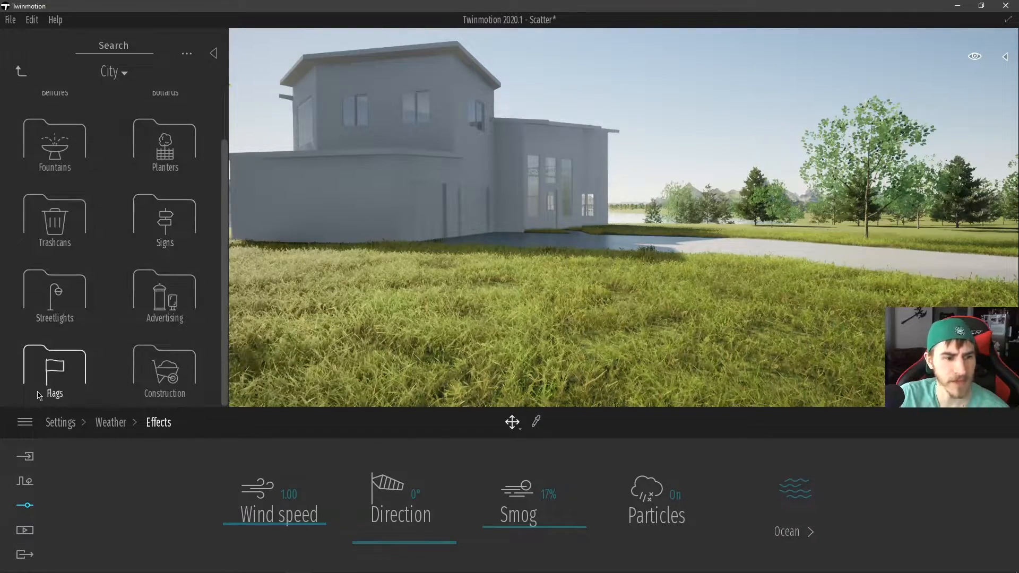
left_click(66, 353)
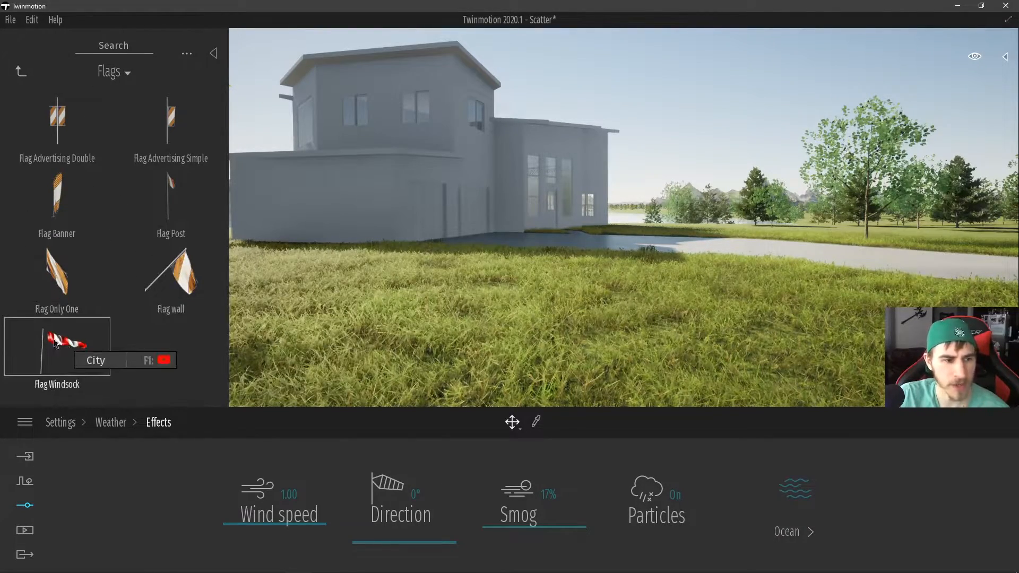
left_click_drag(721, 222, 643, 315)
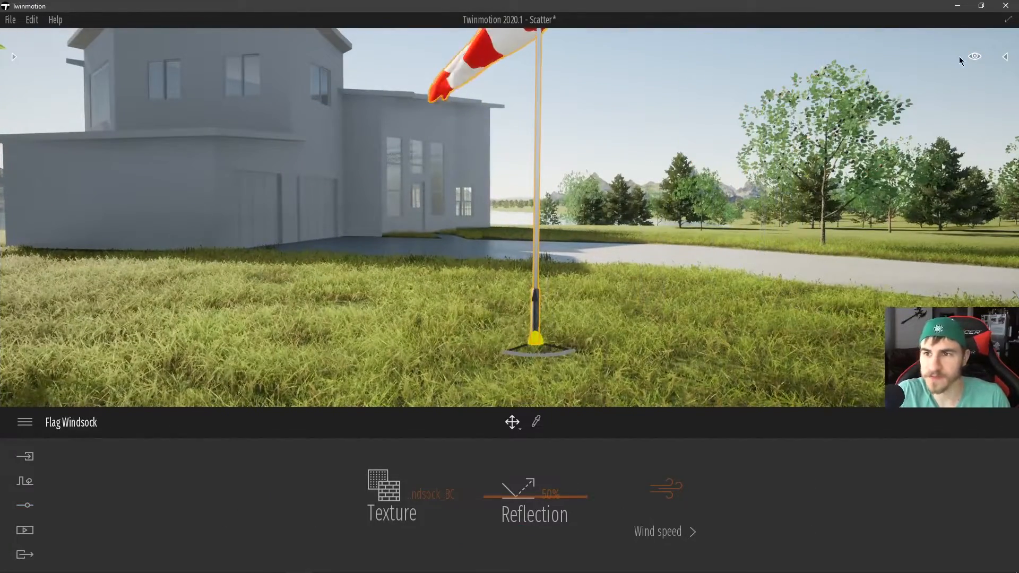
- Examine the windsock from different heights and angles, ending with a view looking straight down on it
left_click(977, 59)
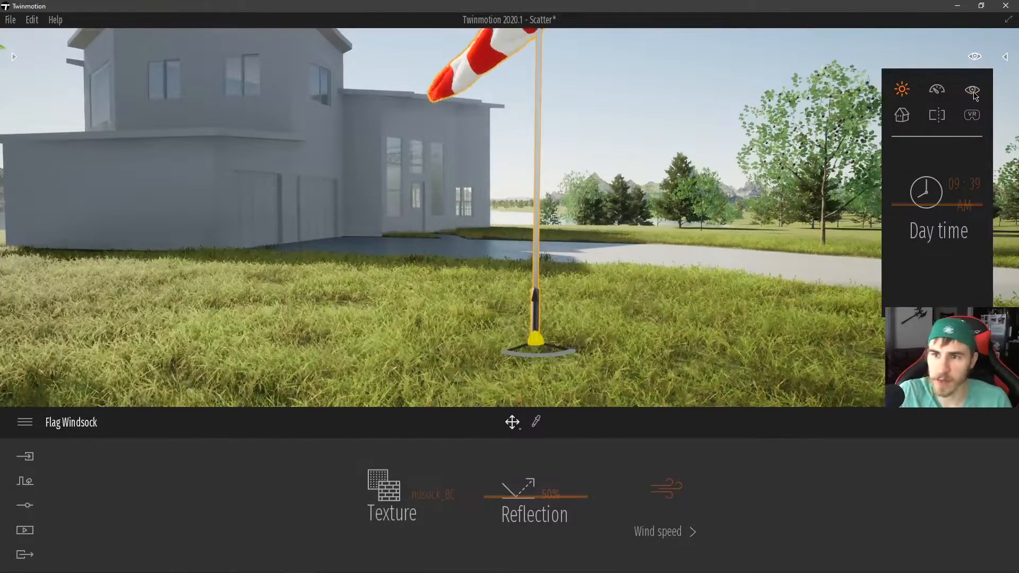
left_click(944, 222)
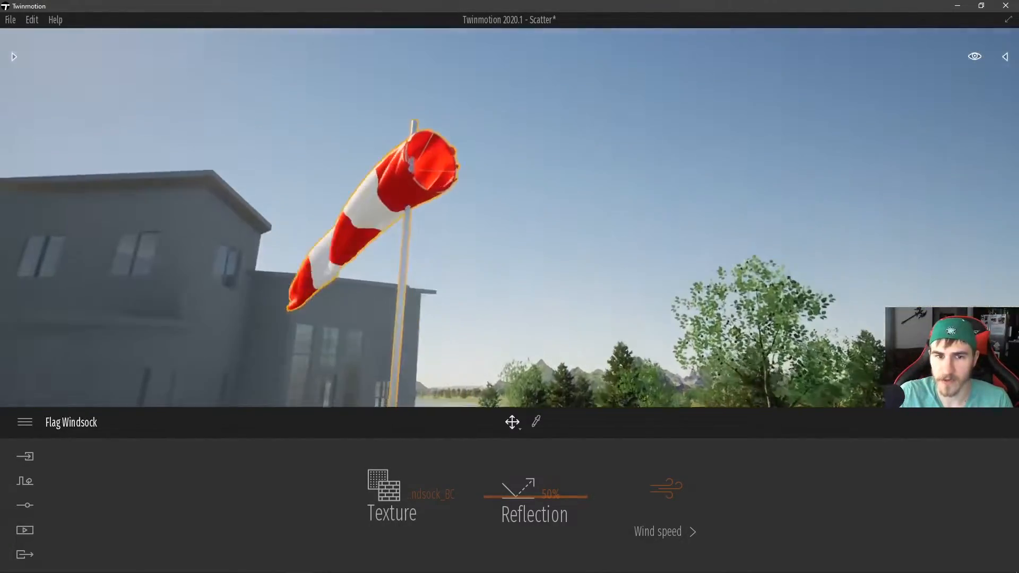
right_click_drag(510, 218, 515, 350)
key("s")
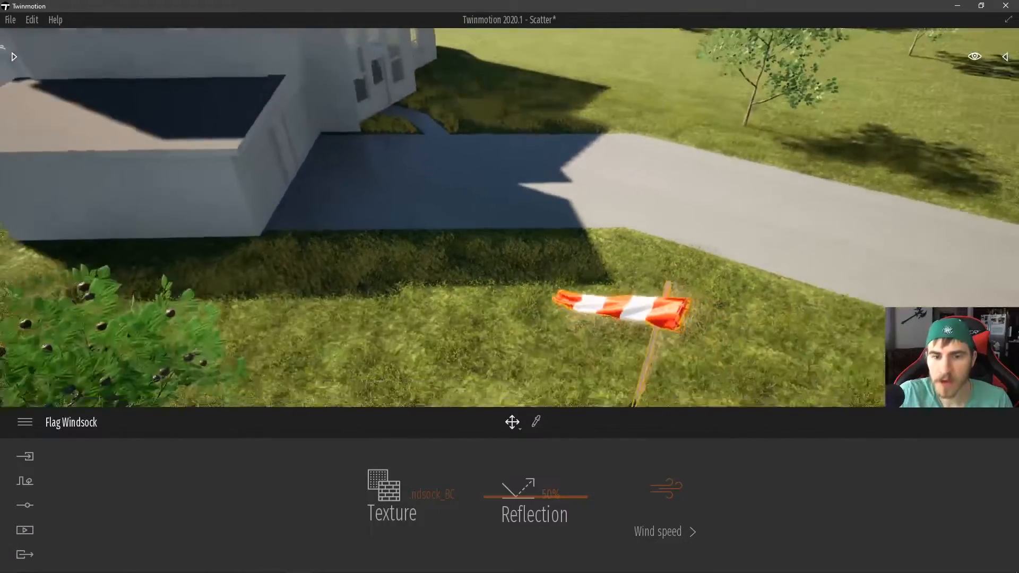
right_click_drag(509, 217, 510, 143)
key("w")
key("s")
key("w")
key("s")
key("w")
right_click_drag(510, 218, 504, 302)
key("s")
key("s")
right_click_drag(663, 295, 661, 295)
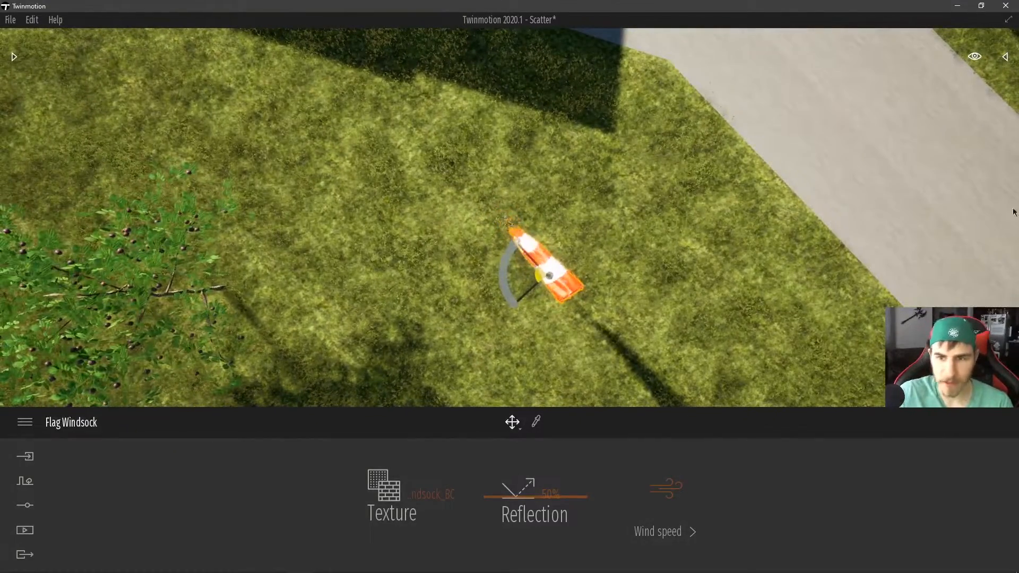
- Deselect the windsock and try a wind direction of 109° in the weather effects
left_click(609, 253)
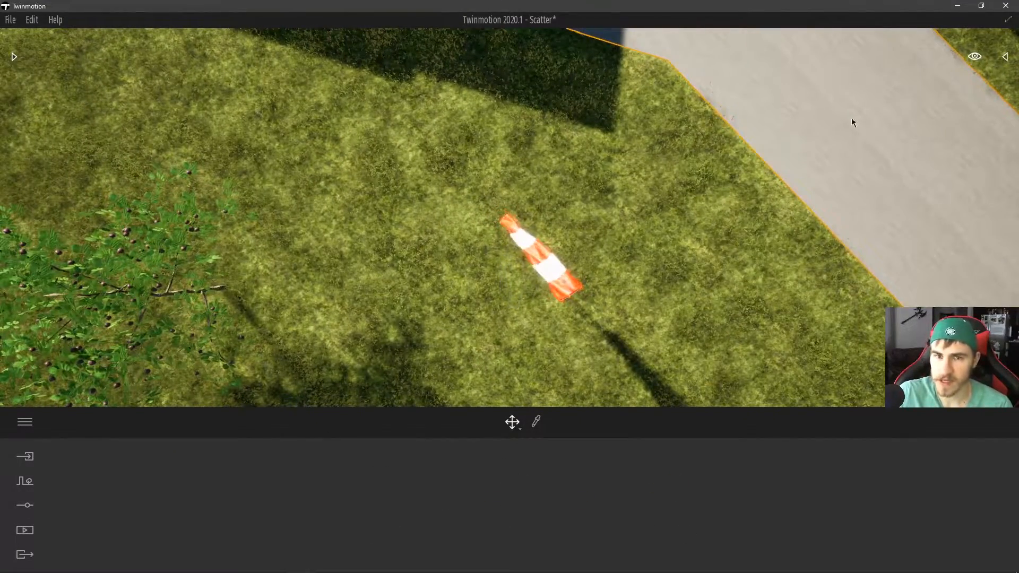
left_click(26, 506)
left_click(471, 491)
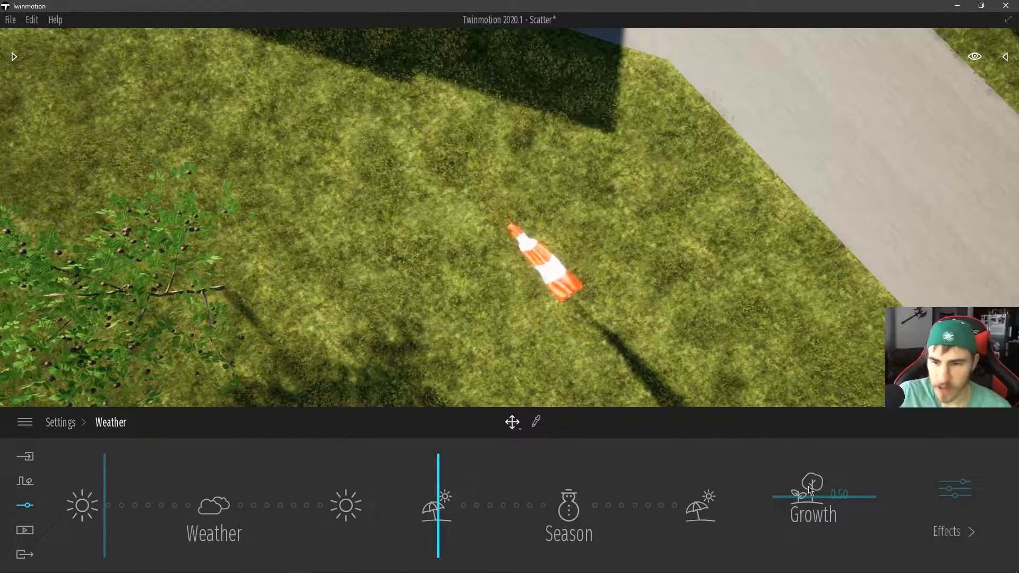
left_click(954, 490)
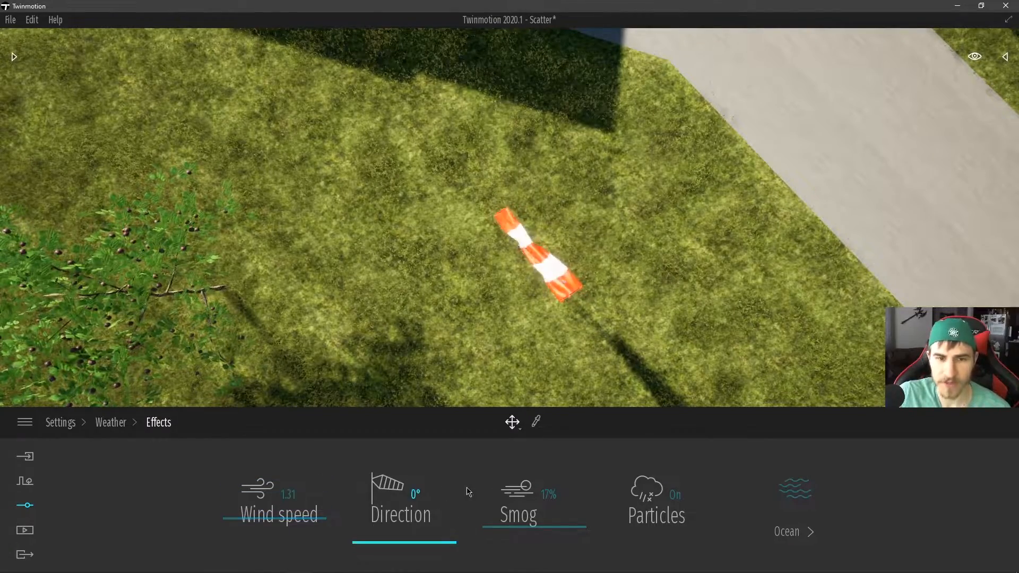
left_click_drag(418, 543, 434, 515)
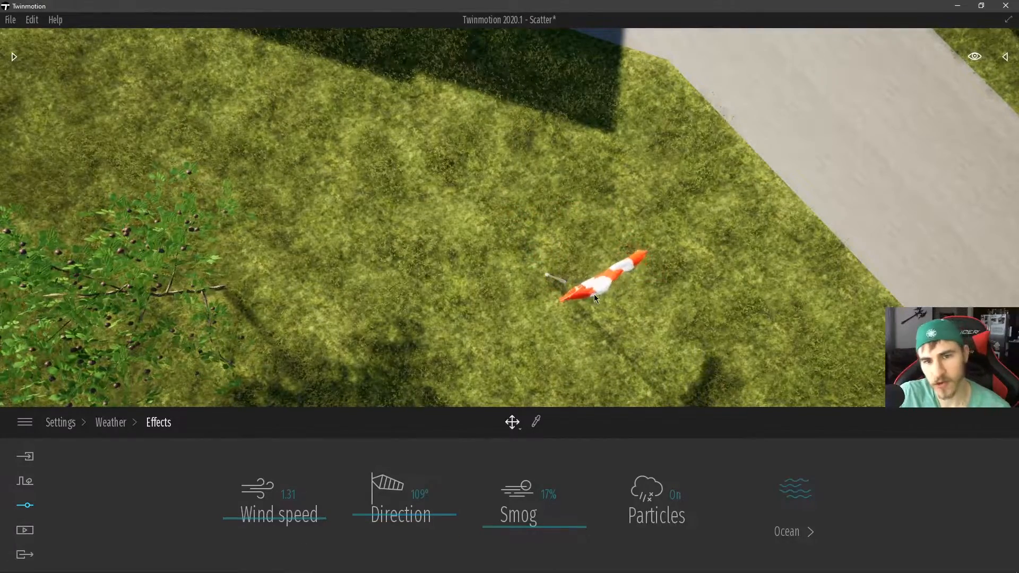
- Get closer above the windsock, try a wind direction of 260°, and return the direction to 0°
scroll(607, 313, "up", 3)
middle_click_drag(576, 330, 459, 321)
right_click_drag(459, 321, 727, 319)
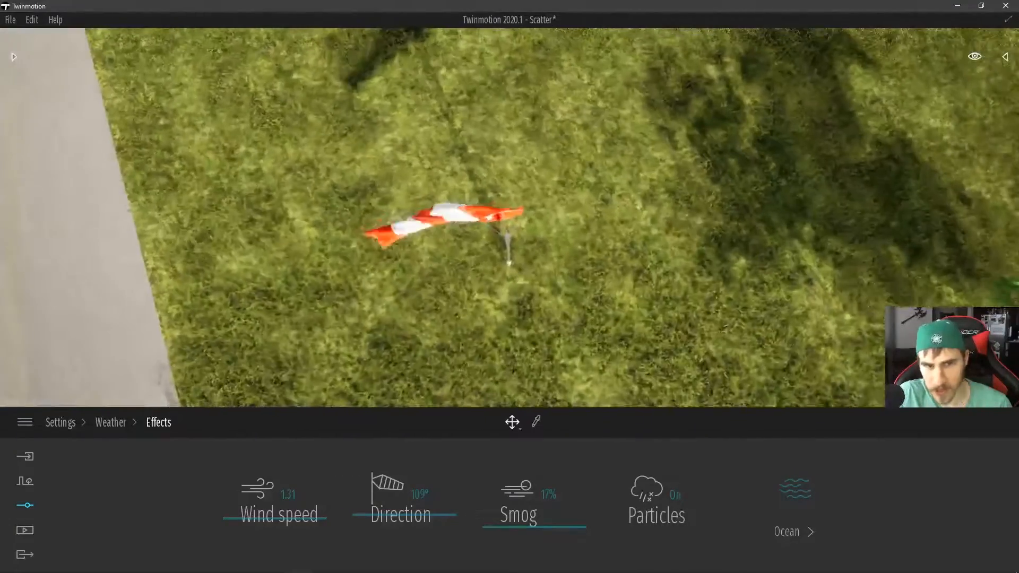
scroll(574, 324, "up", 3)
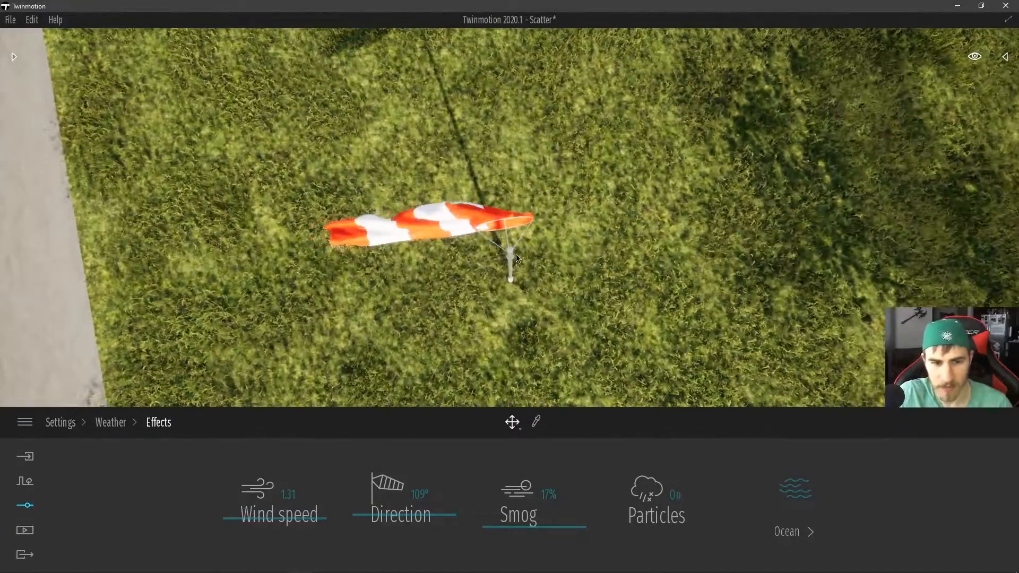
left_click_drag(414, 515, 433, 472)
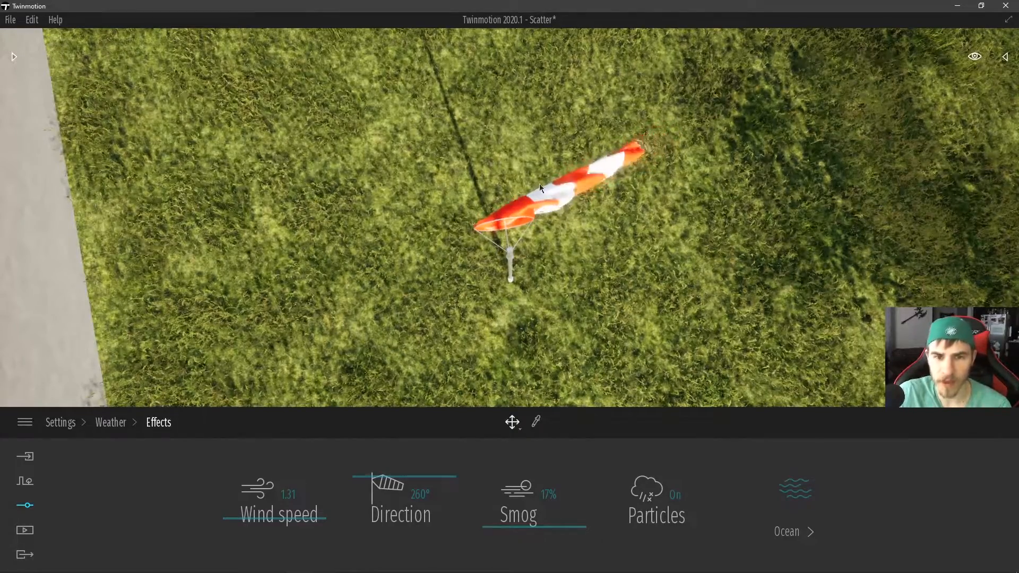
left_click_drag(416, 477, 415, 569)
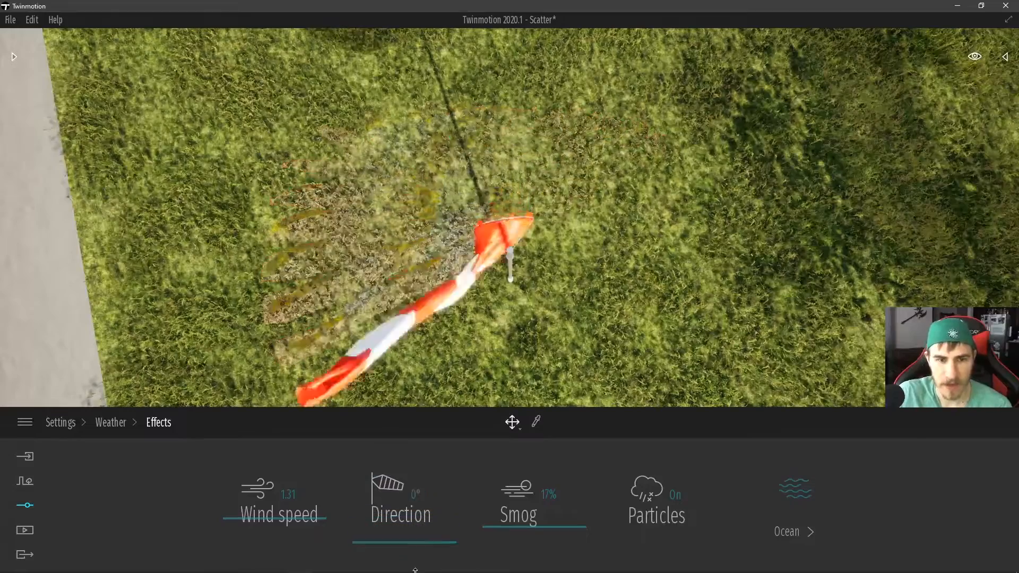
- Open the location settings and rotate the overhead view of the windsock until the compass needle points north upward
scroll(429, 316, "down", 5)
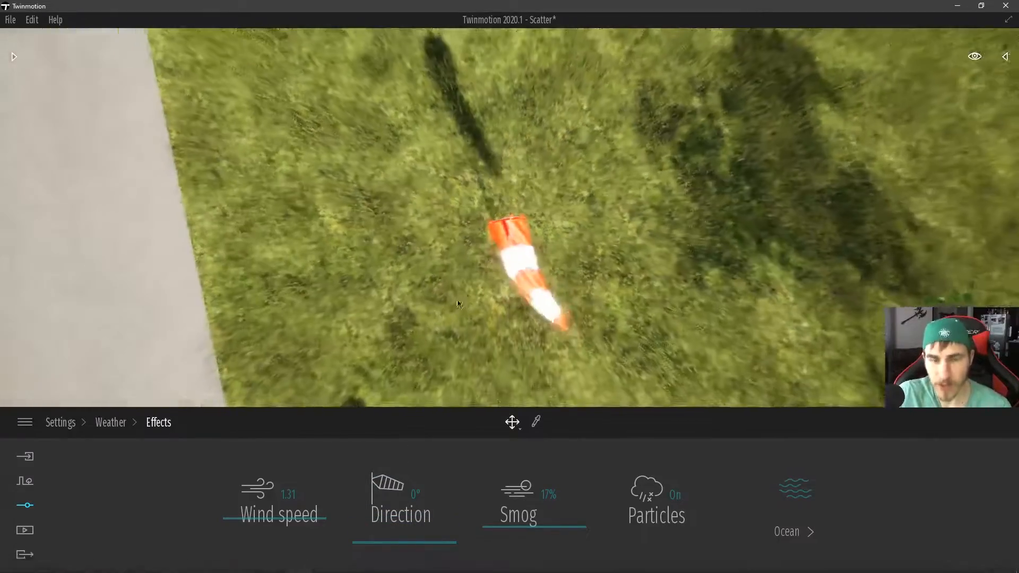
scroll(568, 345, "down", 3)
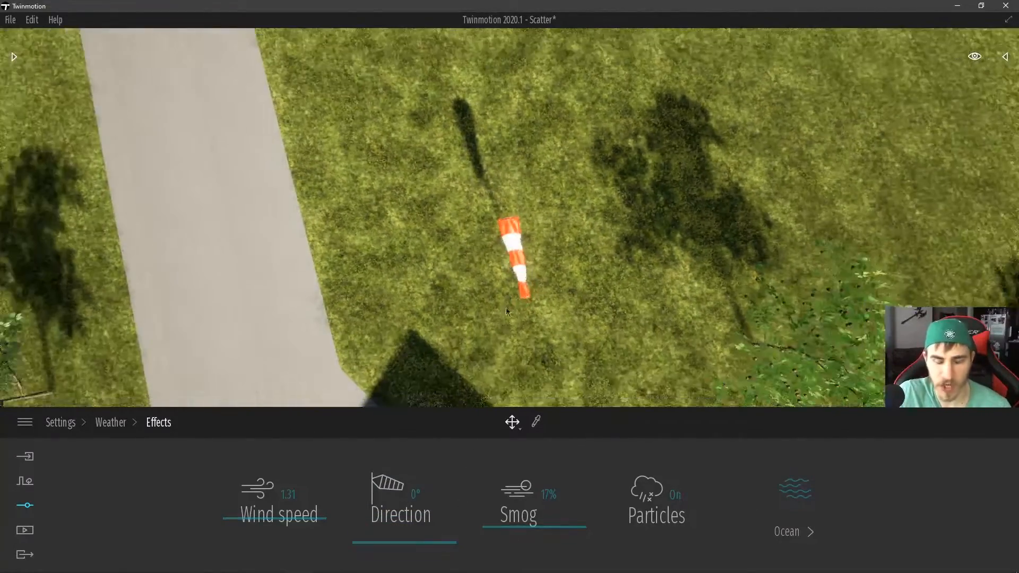
scroll(531, 239, "down", 2)
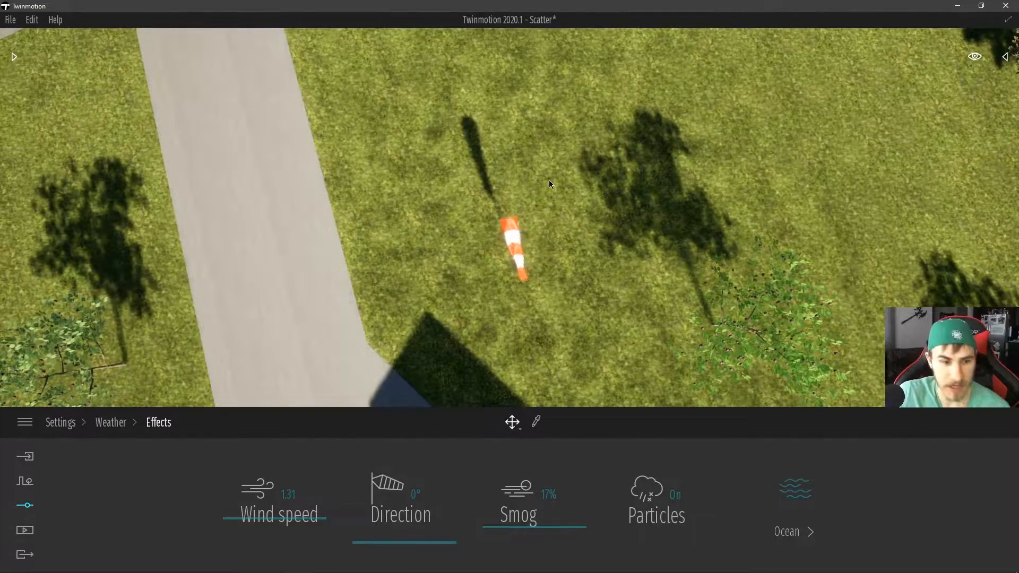
left_click(20, 501)
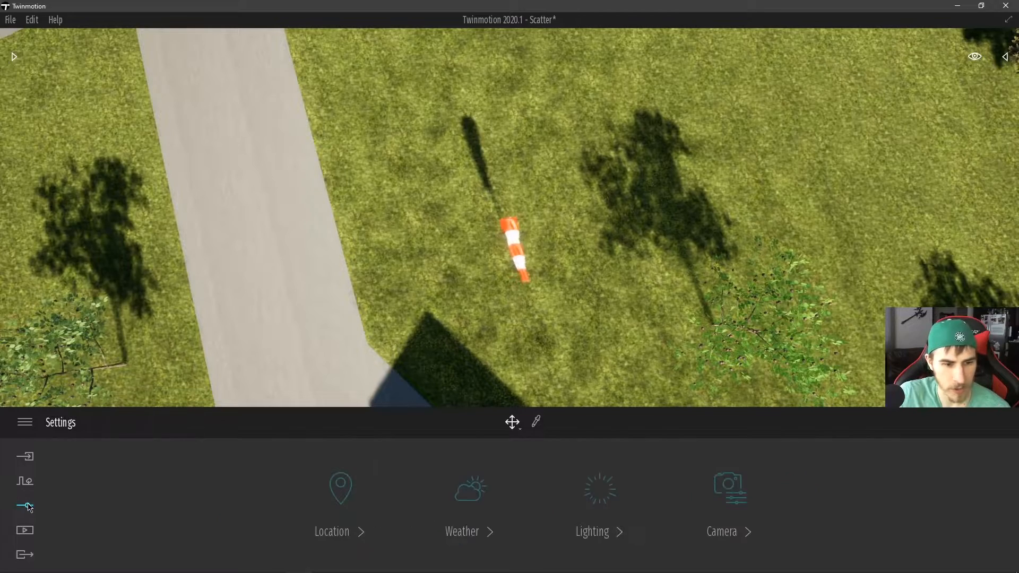
left_click(337, 501)
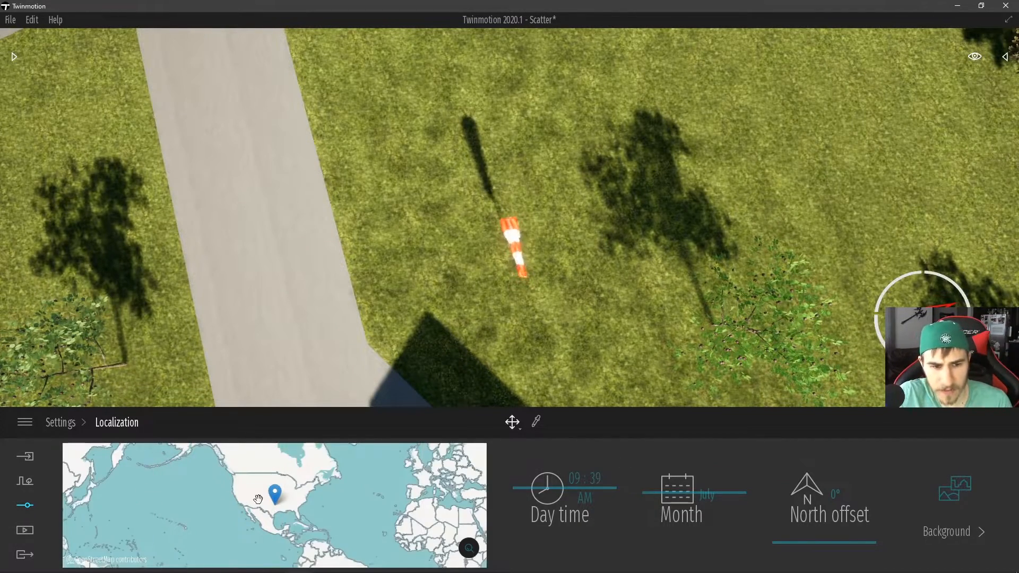
middle_click_drag(438, 310, 797, 321, "shift")
mouse_move(519, 323)
middle_mouse_down("shift")
mouse_move(500, 318)
mouse_move(519, 323)
middle_mouse_up("shift")
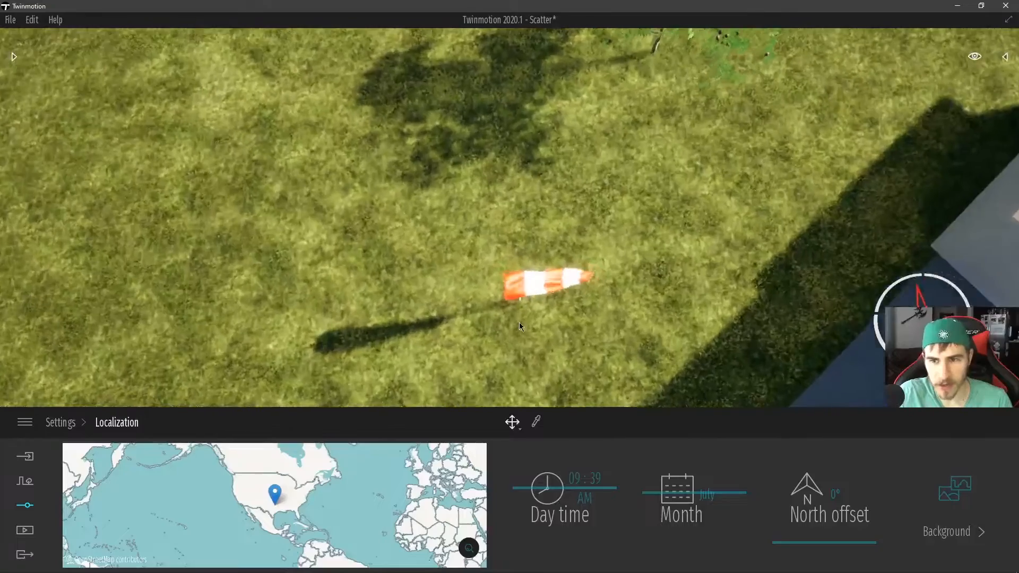
scroll(519, 323, "up", 2)
middle_click_drag(686, 289, 660, 290, "shift")
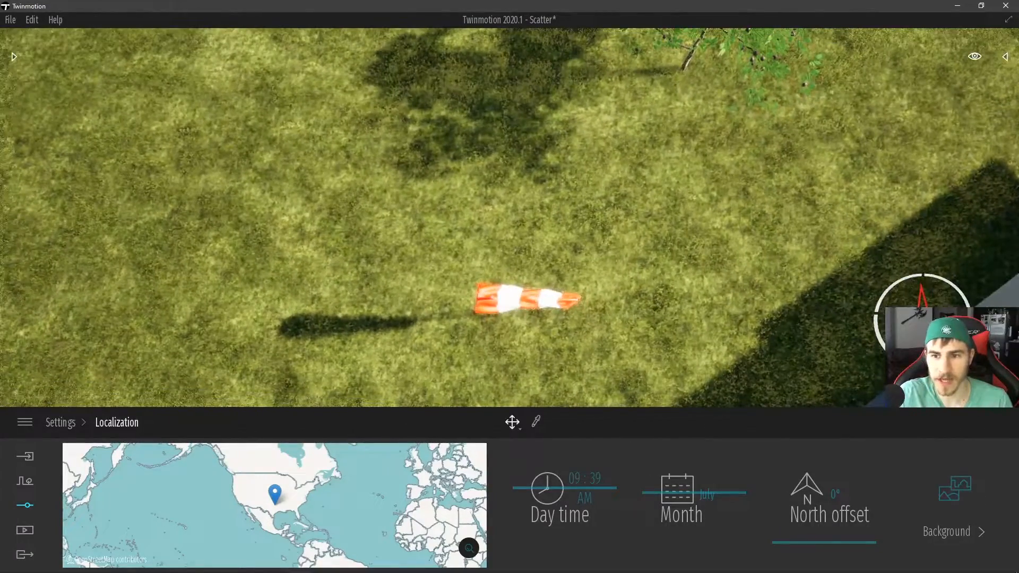
scroll(497, 330, "up", 2)
middle_click_drag(497, 329, 511, 327)
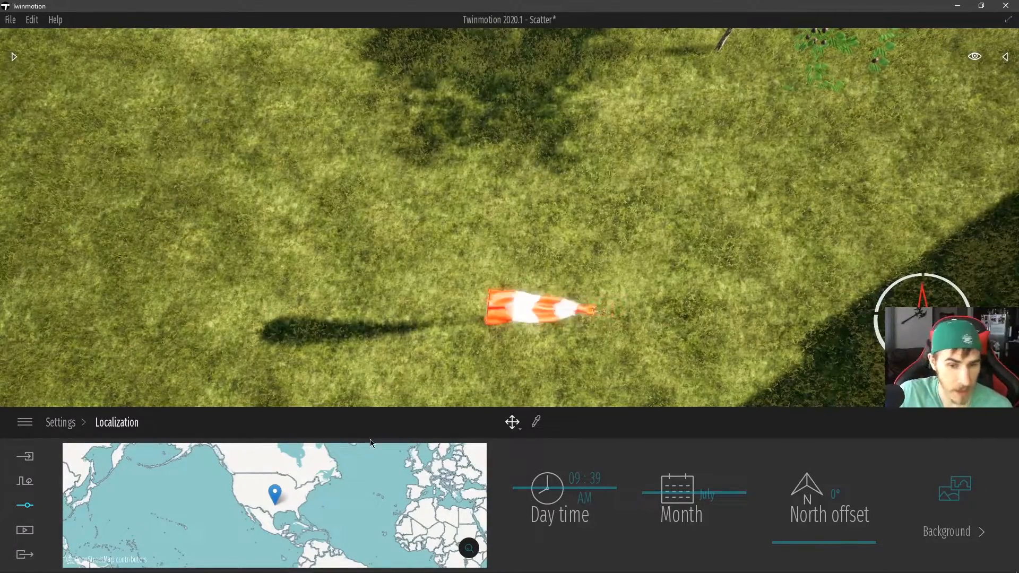
- In the weather effects, try wind directions of 95°, 184° and 272° on the windsock, and return the direction to 0°
left_click(60, 427)
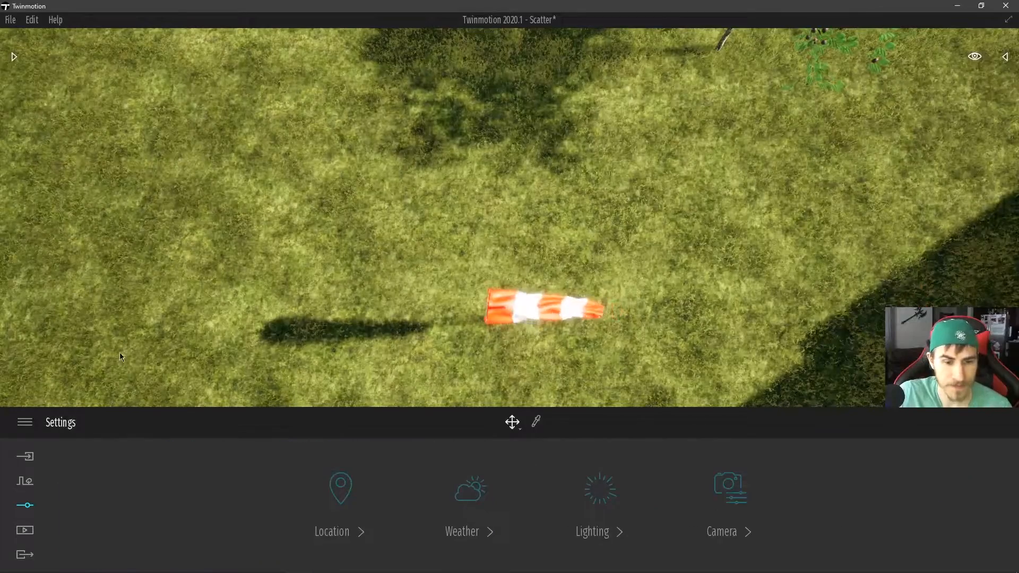
left_click(493, 527)
left_click(942, 496)
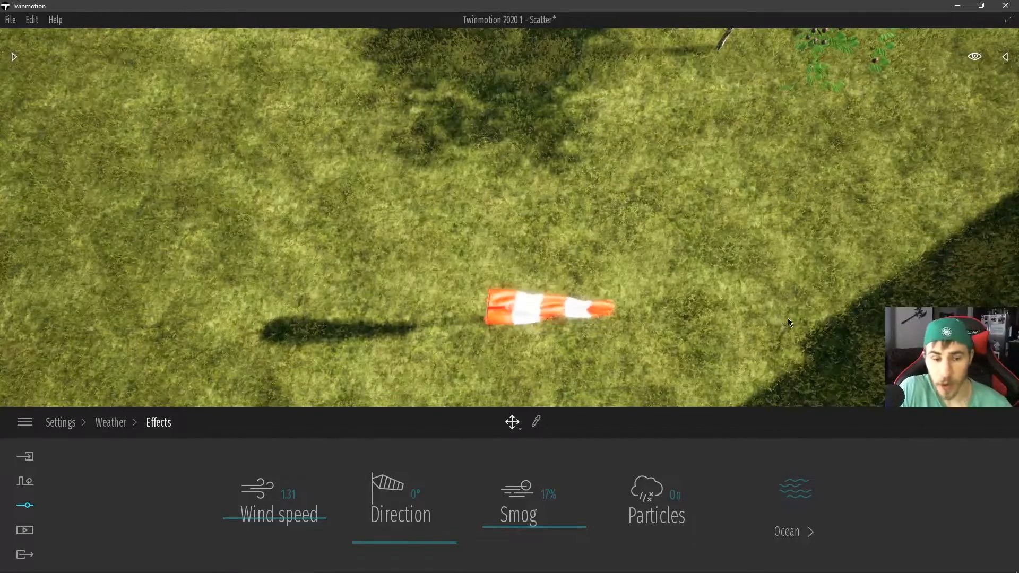
left_click_drag(407, 538, 429, 519)
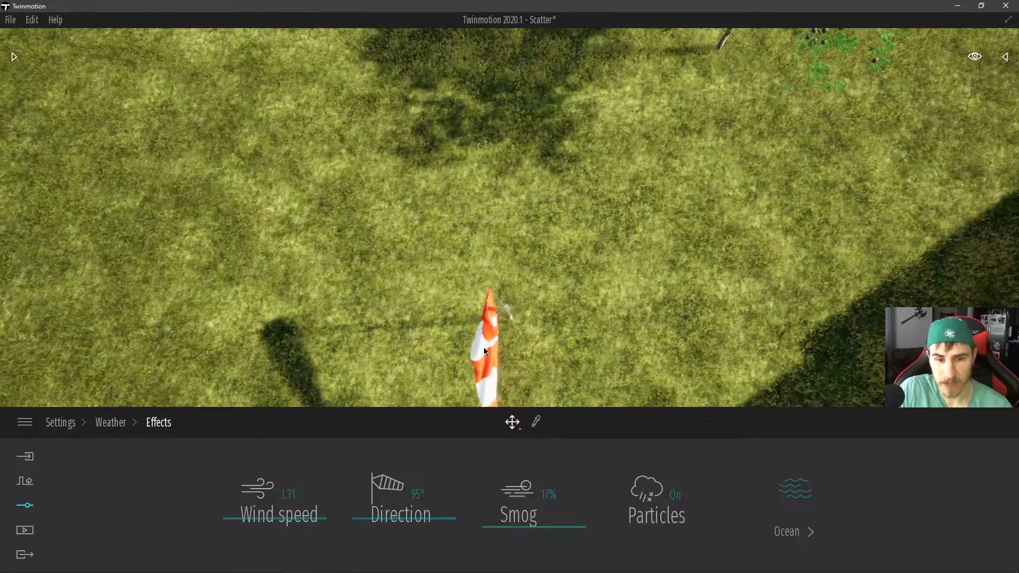
right_click_drag(493, 330, 483, 349)
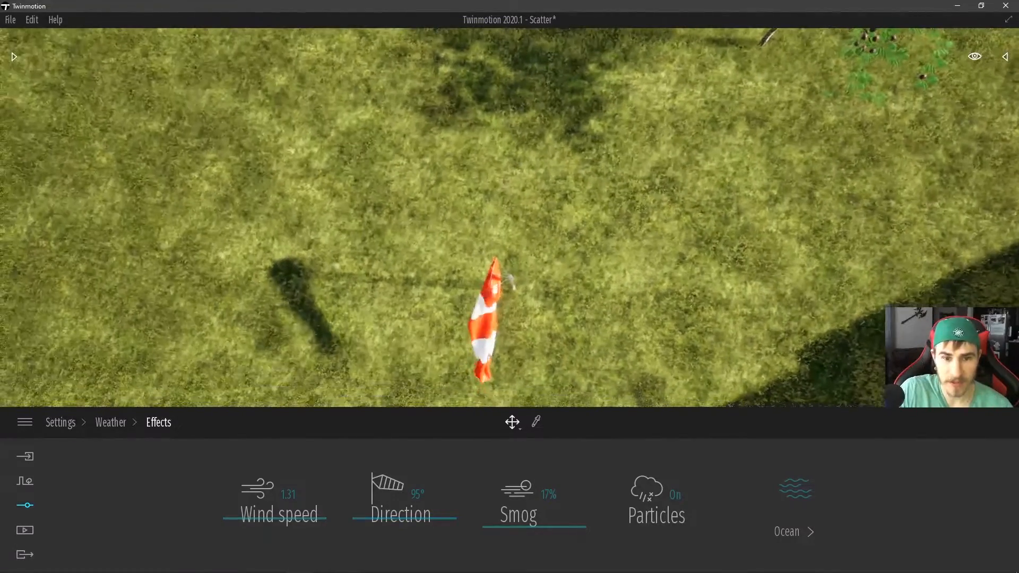
left_click_drag(406, 516, 450, 500)
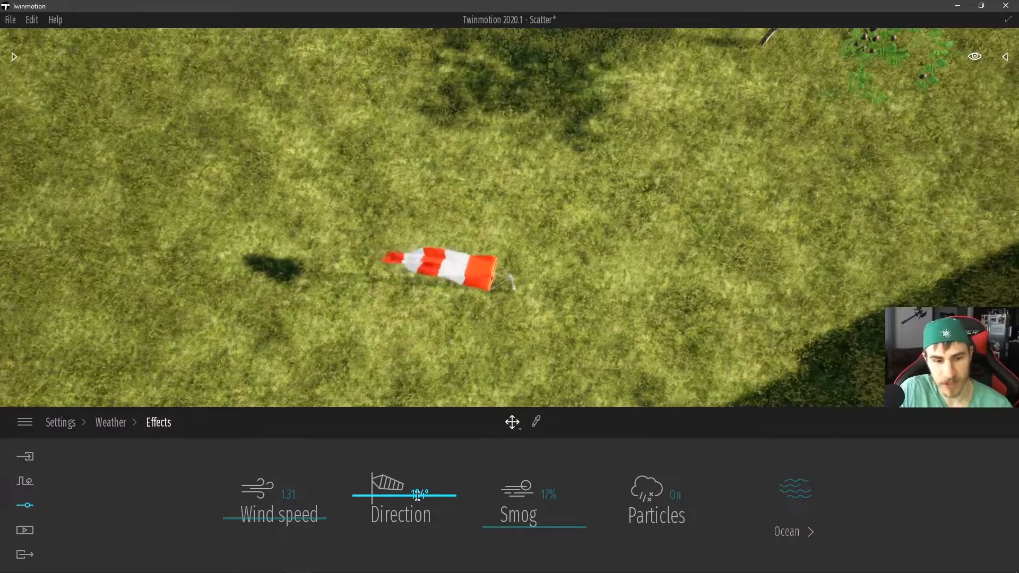
left_click_drag(395, 485, 411, 452)
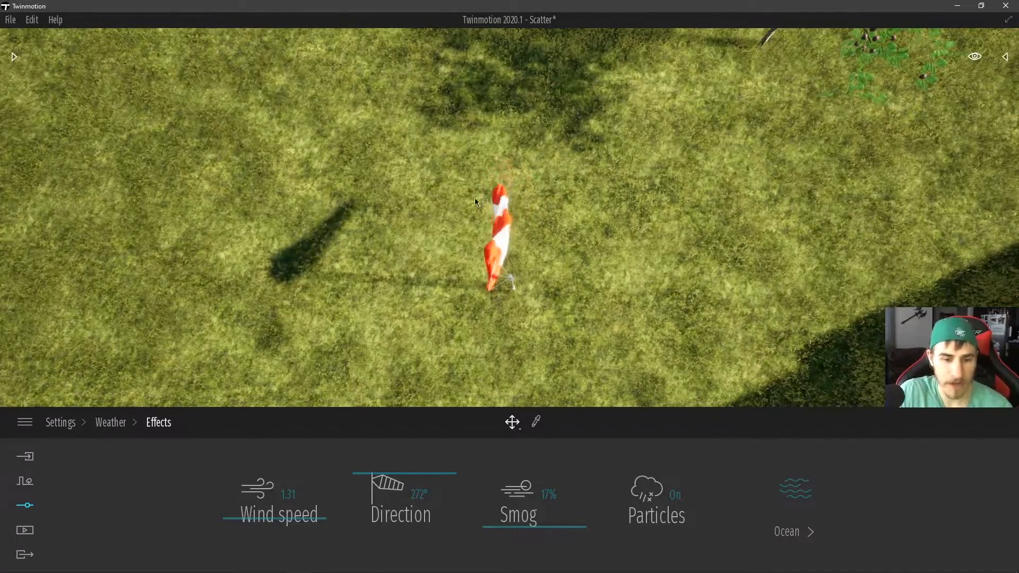
left_click_drag(397, 474, 388, 553)
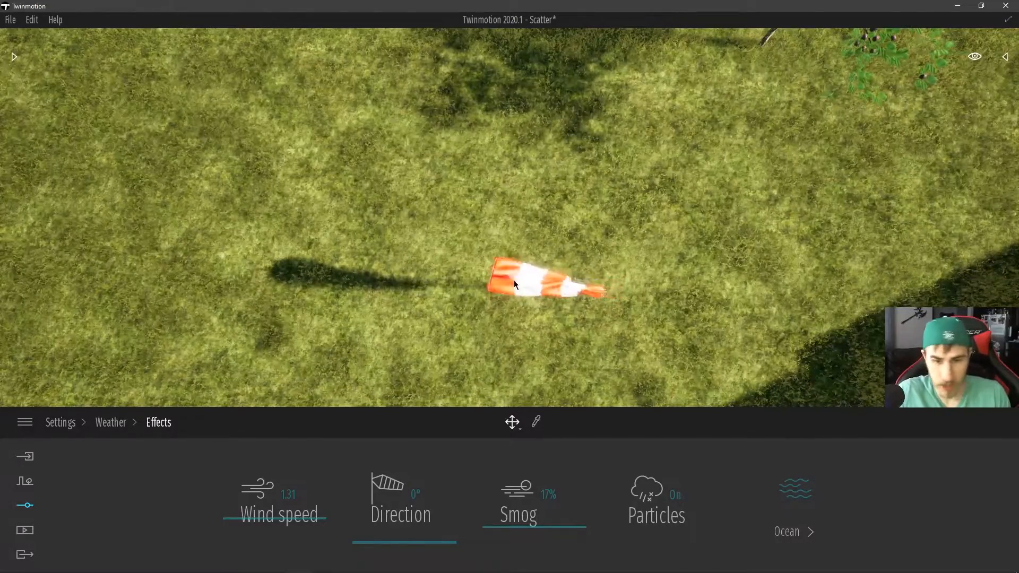
- Bring the lake and house into view and open the ocean settings in the weather effects
key("a")
left_click(532, 283)
right_click_drag(532, 284, 648, 191)
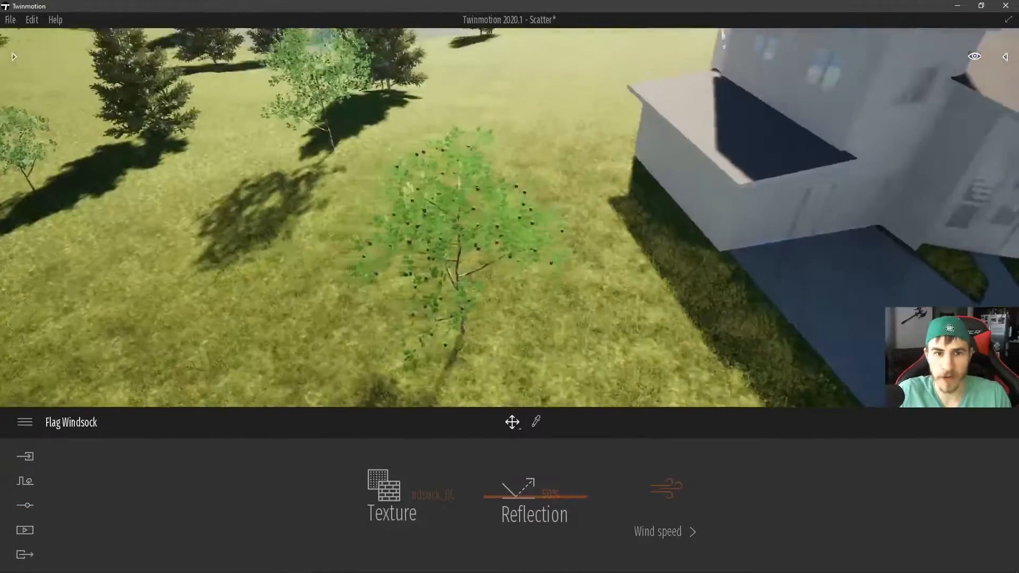
right_click_drag(457, 330, 412, 432)
right_click_drag(463, 339, 457, 430)
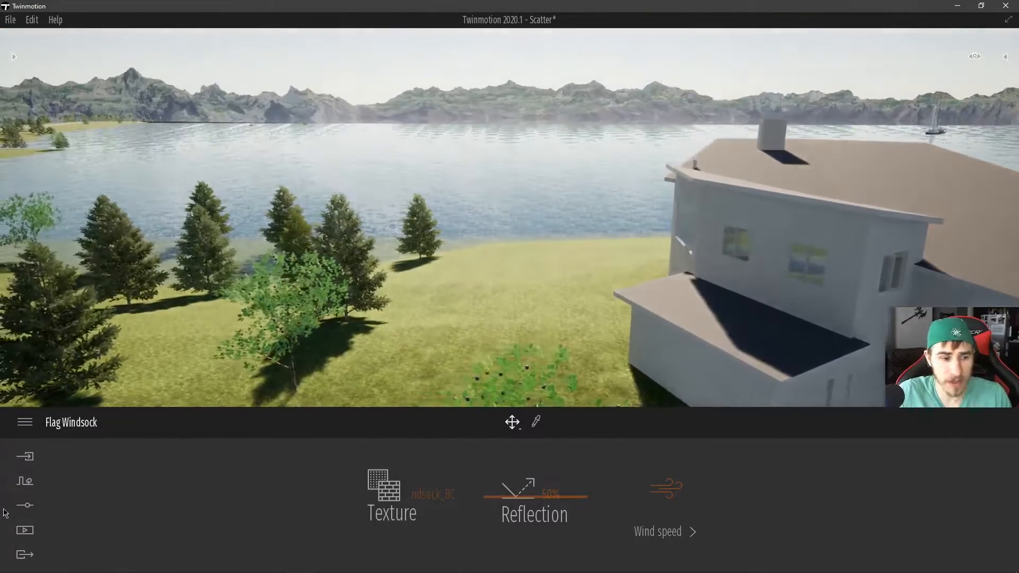
left_click(27, 507)
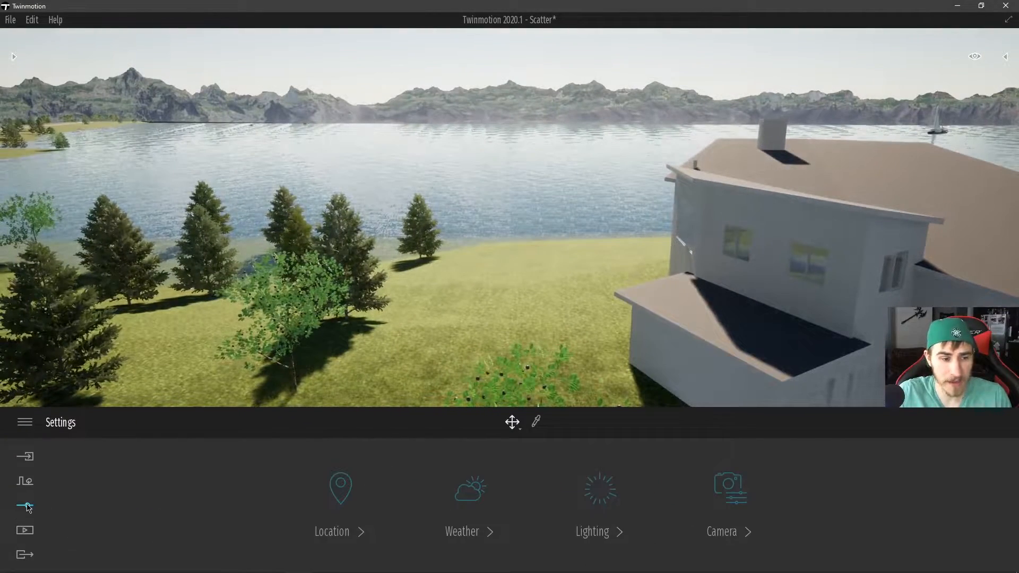
left_click(461, 494)
left_click(966, 499)
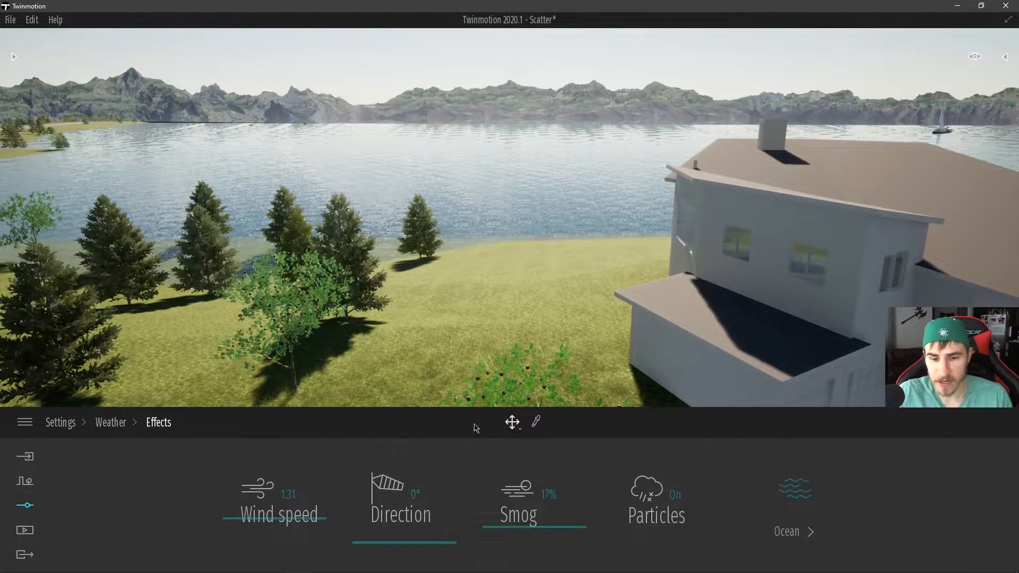
left_click(795, 491)
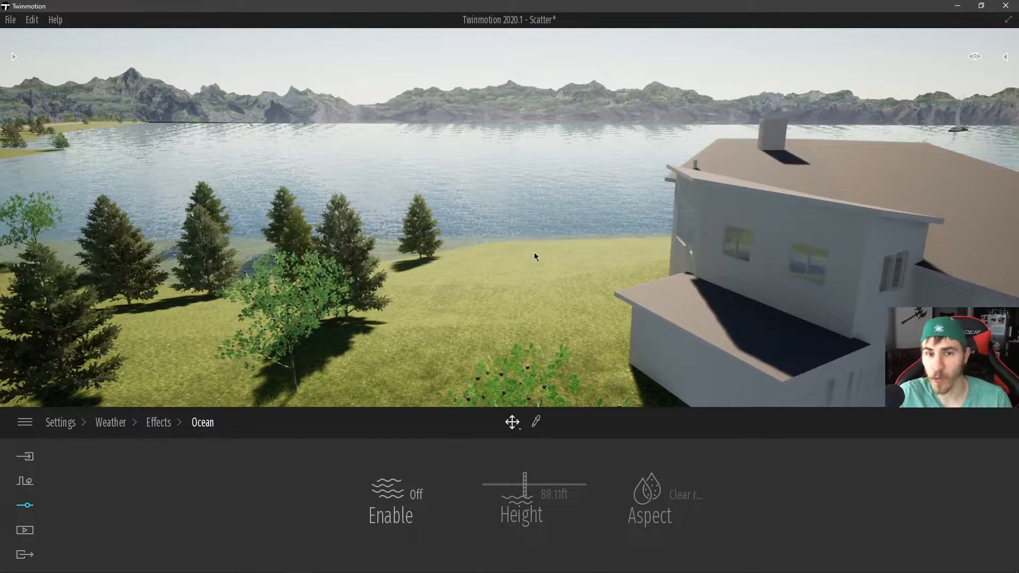
- Enable the ocean and raise its height to 107.16 ft around the house
key("a")
right_click_drag(452, 315, 476, 311)
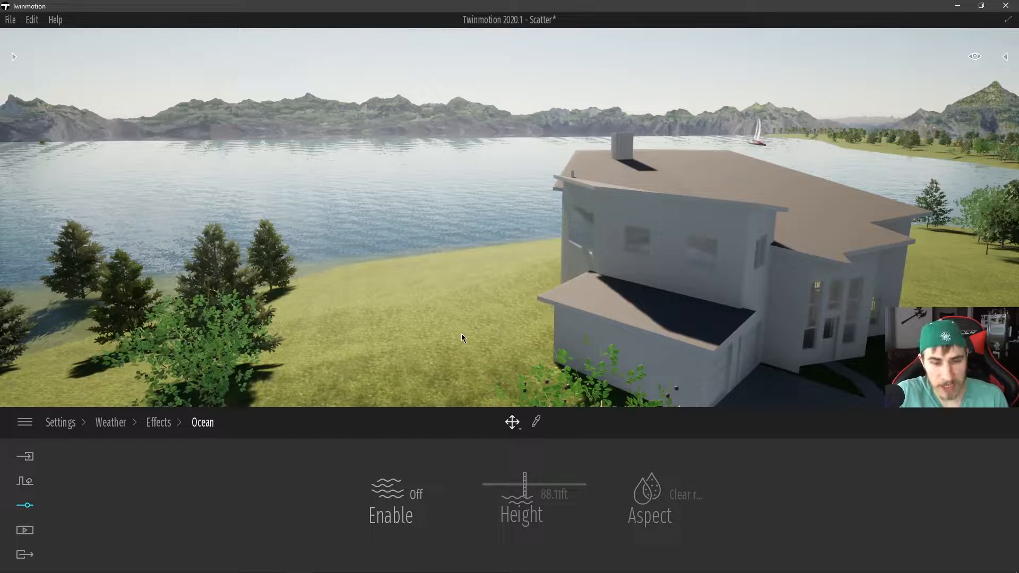
left_click(389, 496)
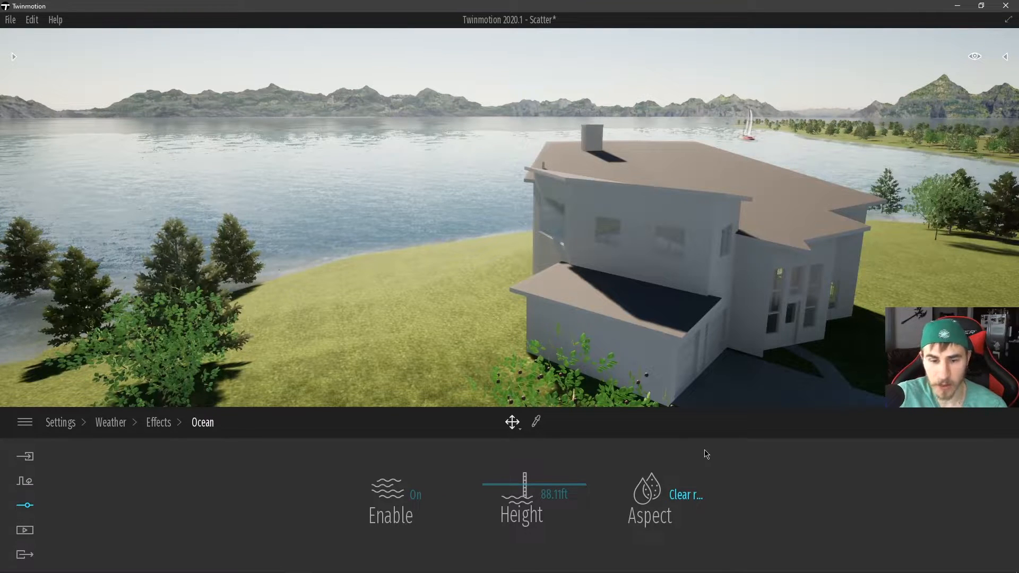
mouse_move(523, 493)
left_mouse_down()
mouse_move(542, 498)
mouse_move(532, 502)
mouse_move(527, 481)
left_mouse_up()
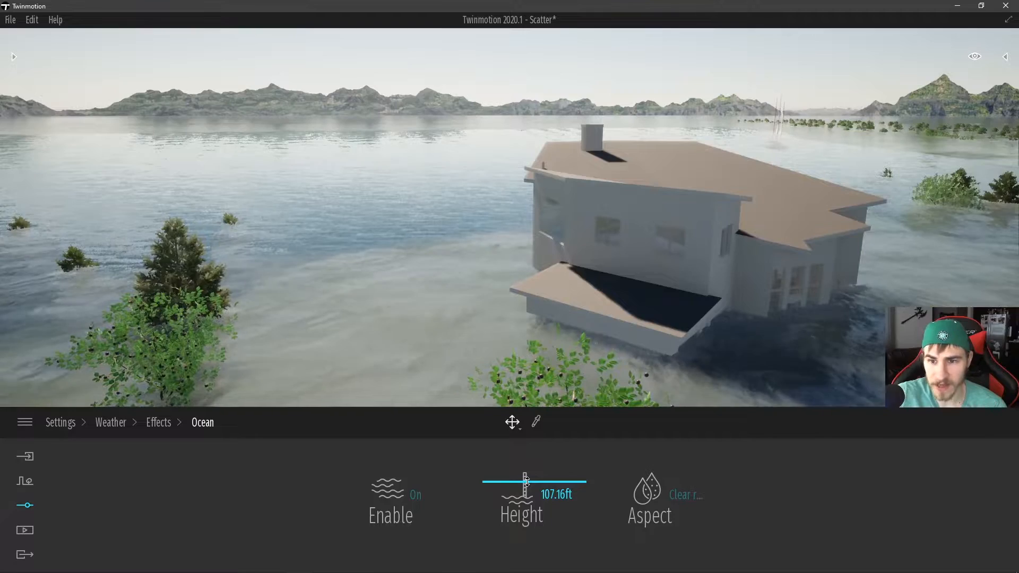
- Bring the house closer into view and raise the ocean height to 137.63 ft
right_click_drag(491, 316, 473, 386)
key("w")
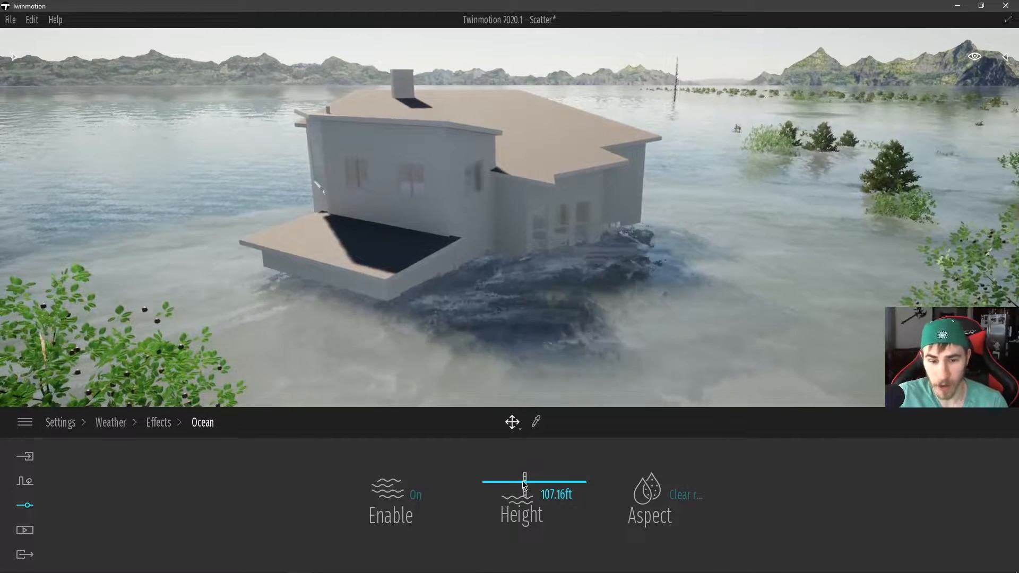
left_click_drag(520, 482, 519, 478)
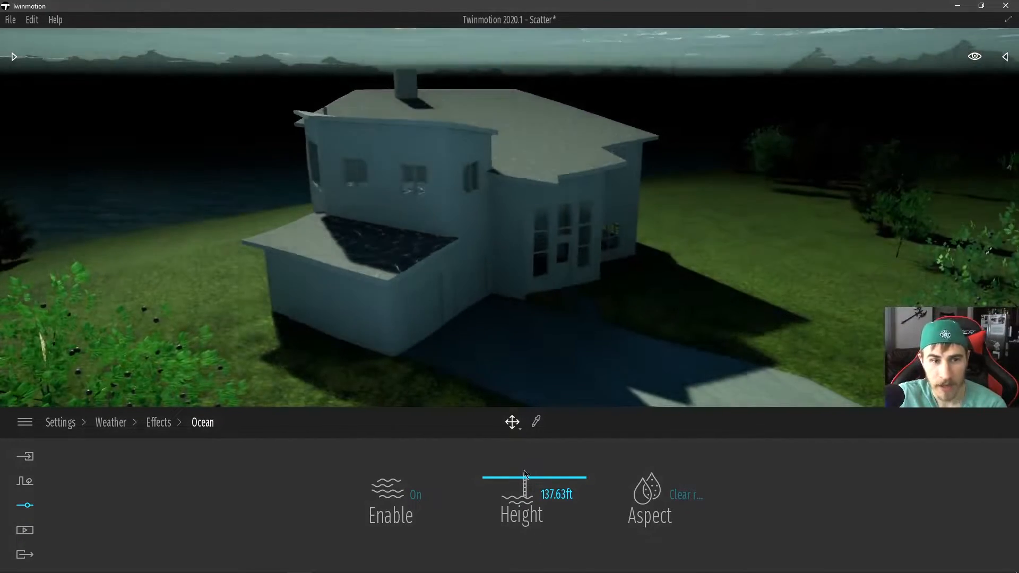
right_click_drag(514, 336, 448, 343)
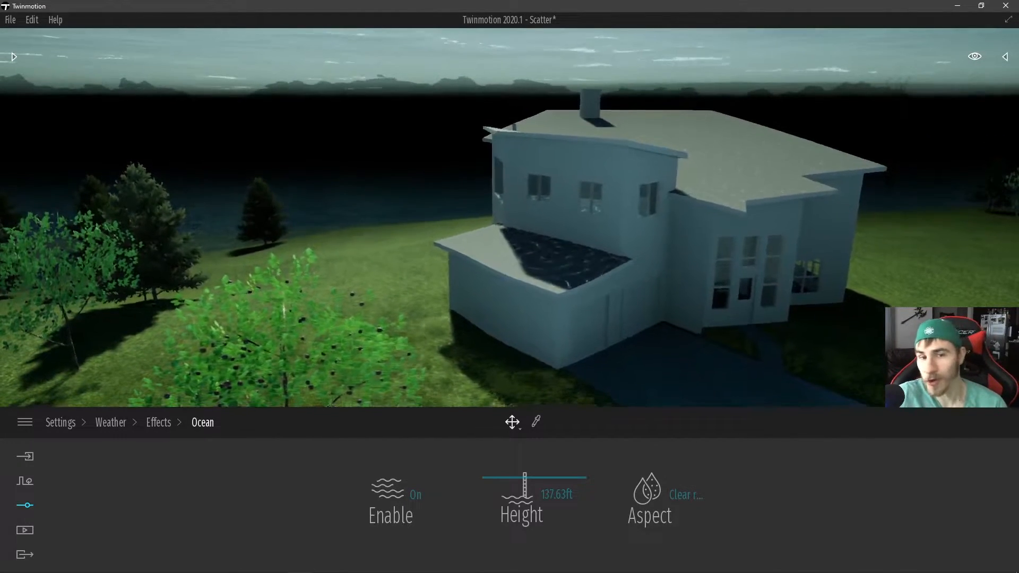
- Examine the raised ocean from above its surface and from underwater around the house
right_click_drag(578, 298, 732, 320)
right_click_drag(460, 223, 515, 152)
key("w")
middle_click_drag(518, 213, 511, 240)
key("w")
key("d")
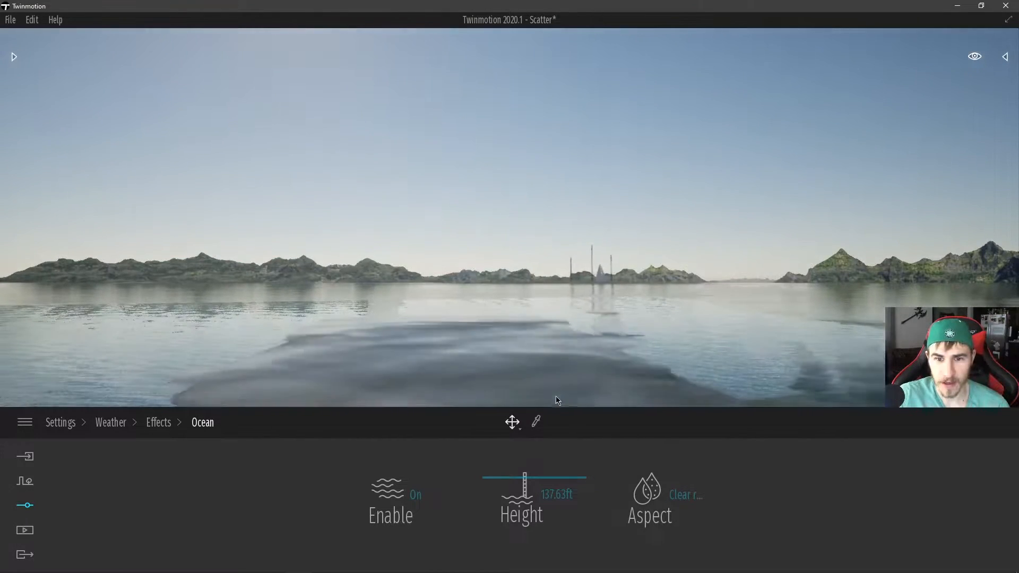
right_click_drag(543, 297, 531, 288)
key("q")
key("s")
key("e")
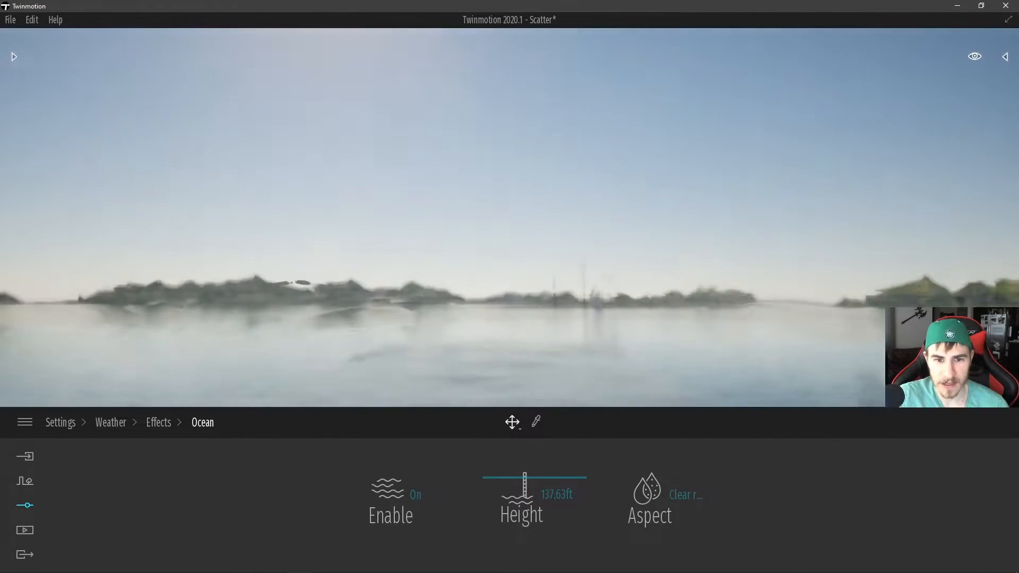
key("d")
key("w")
right_click_drag(576, 391, 791, 391)
key("w")
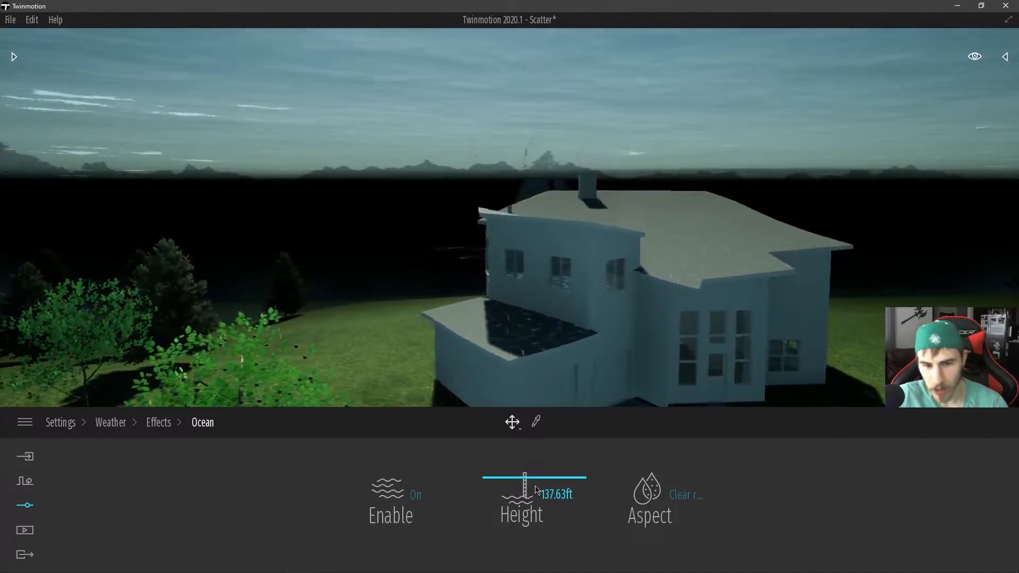
- Try ocean heights of 23.35 ft, 88.11 ft and 61.45 ft against the shoreline by the house
left_click_drag(524, 481, 522, 495)
key("a")
right_click_drag(478, 405, 380, 392)
key("w")
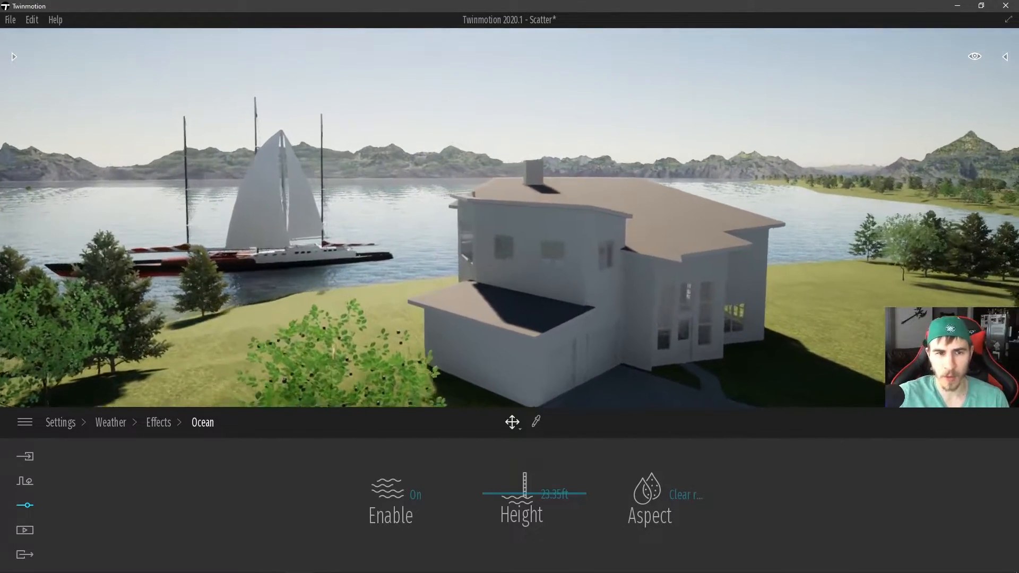
key("a")
left_click_drag(524, 491, 498, 490)
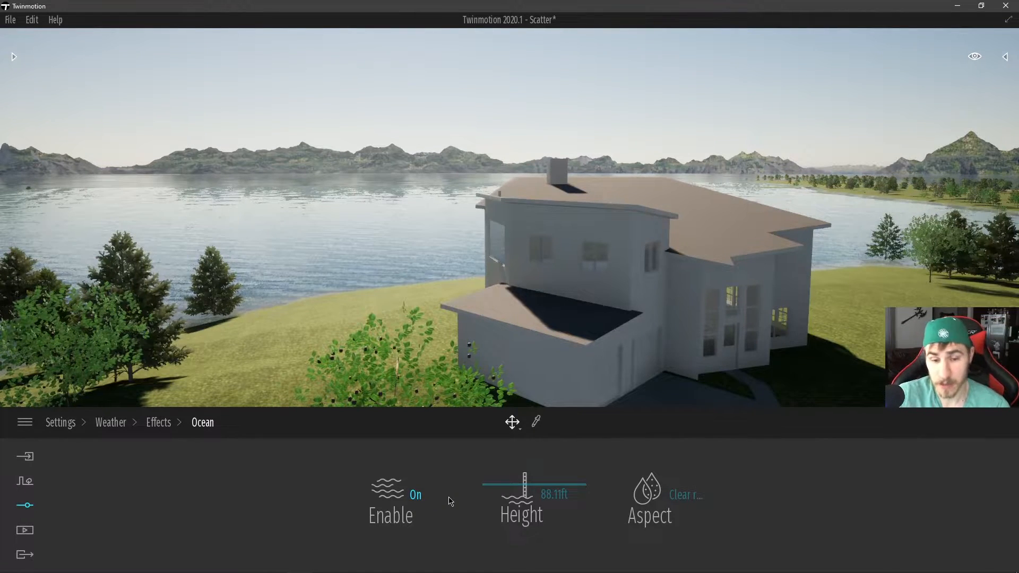
left_click_drag(524, 488, 502, 519)
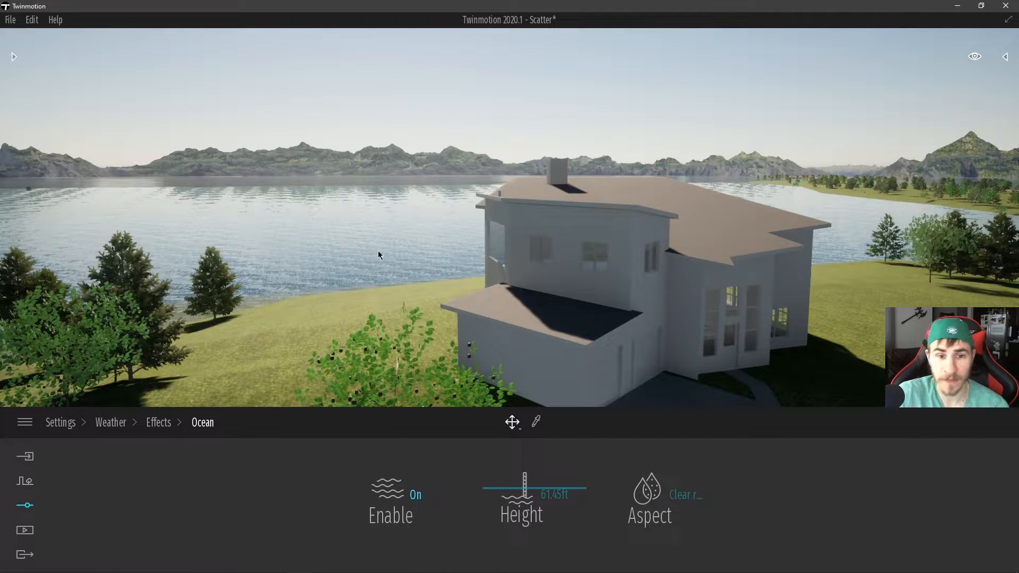
- Switch to Revit and inspect the site's 3D view, checking the floor element that represents the lake
mouse_move(219, 572)
left_click(118, 563)
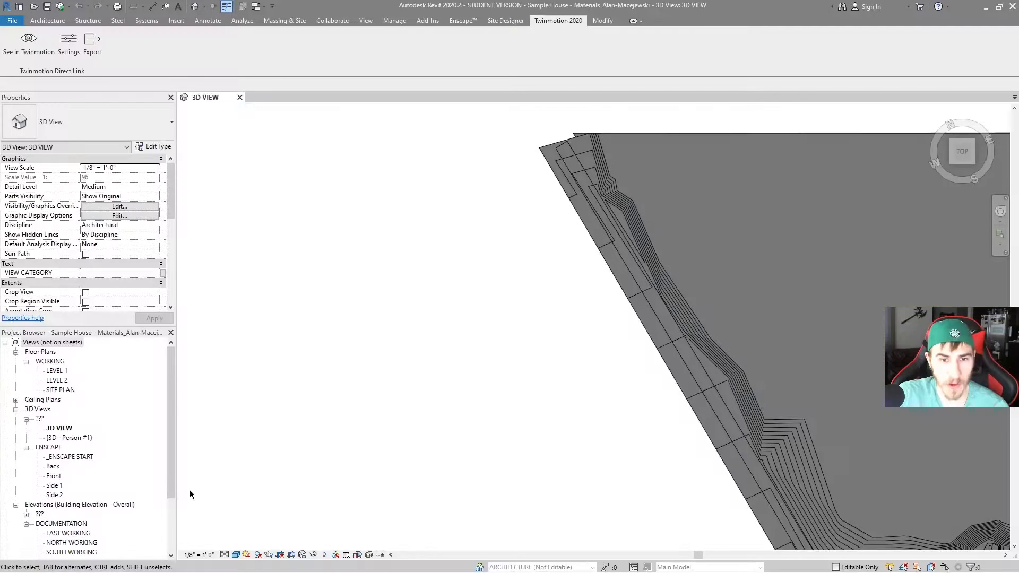
scroll(564, 257, "down", 5)
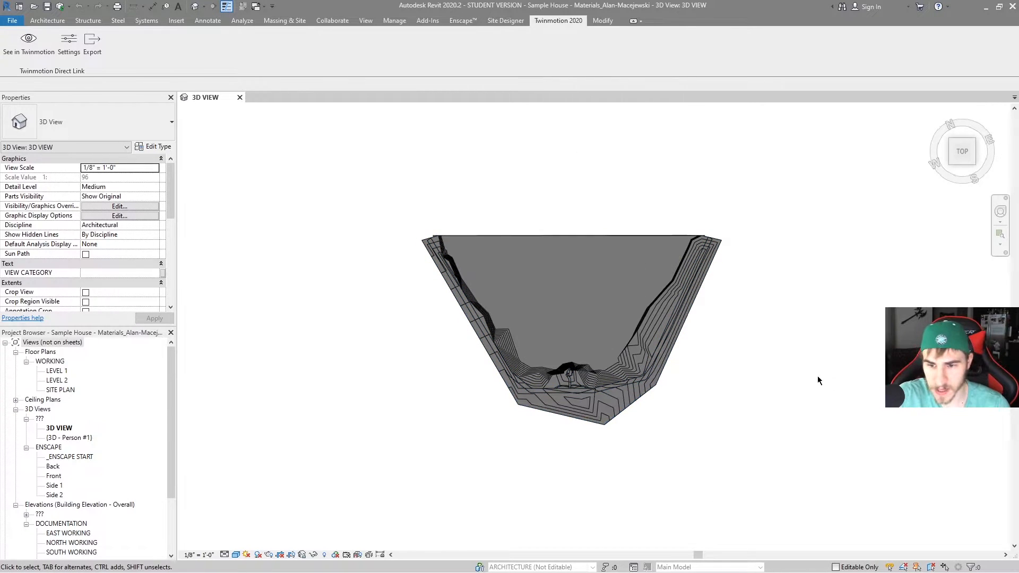
middle_click_drag(525, 419, 610, 329, "shift")
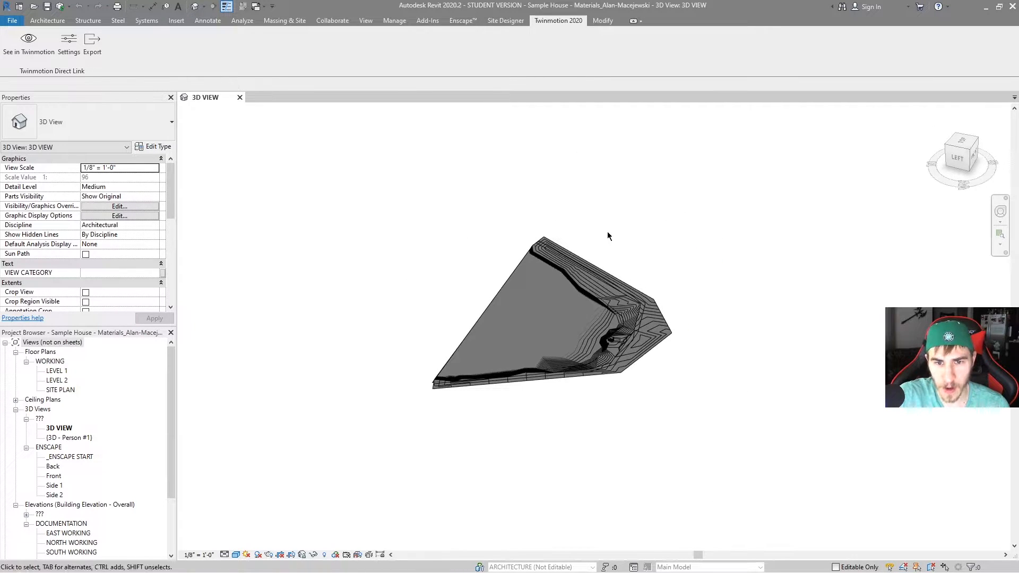
scroll(685, 247, "up", 3)
middle_click_drag(671, 250, 643, 323)
scroll(651, 342, "up", 1)
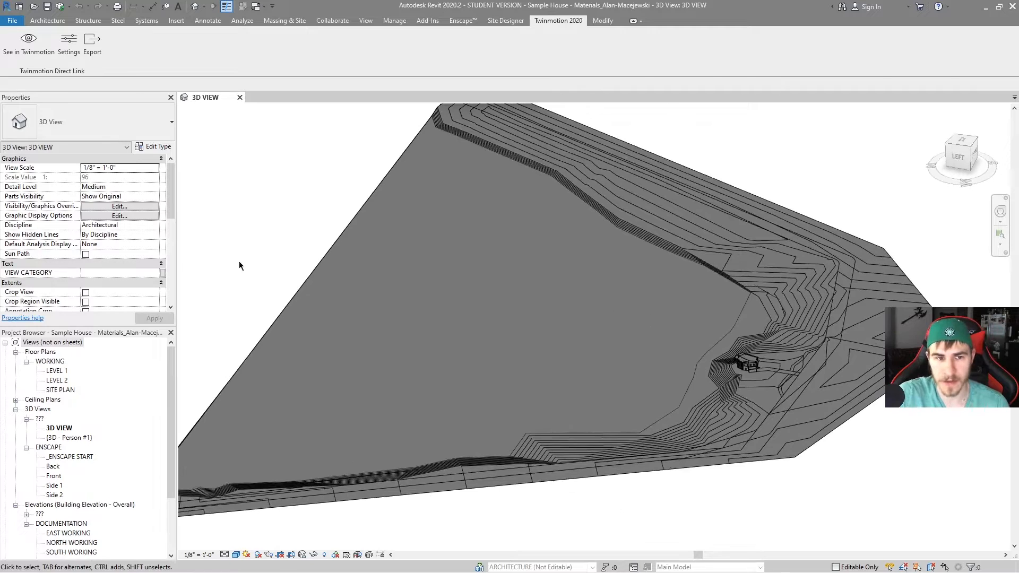
left_click(519, 364)
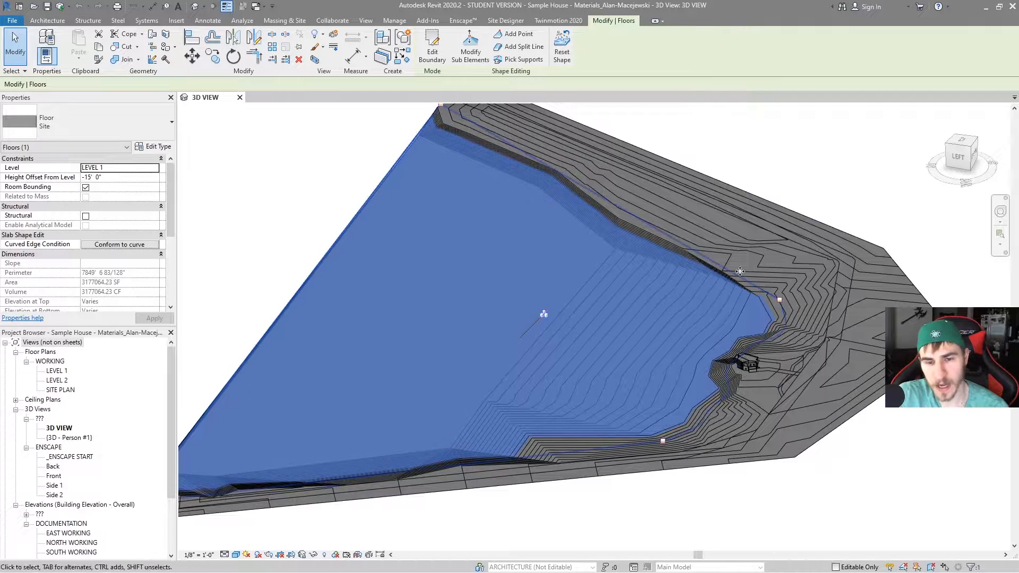
left_click(944, 505)
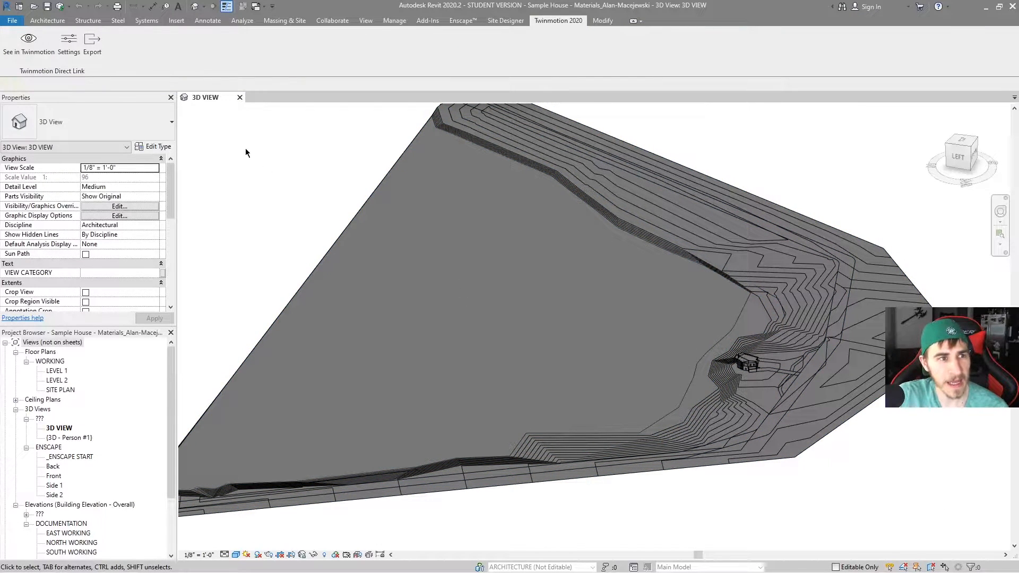
left_click(208, 21)
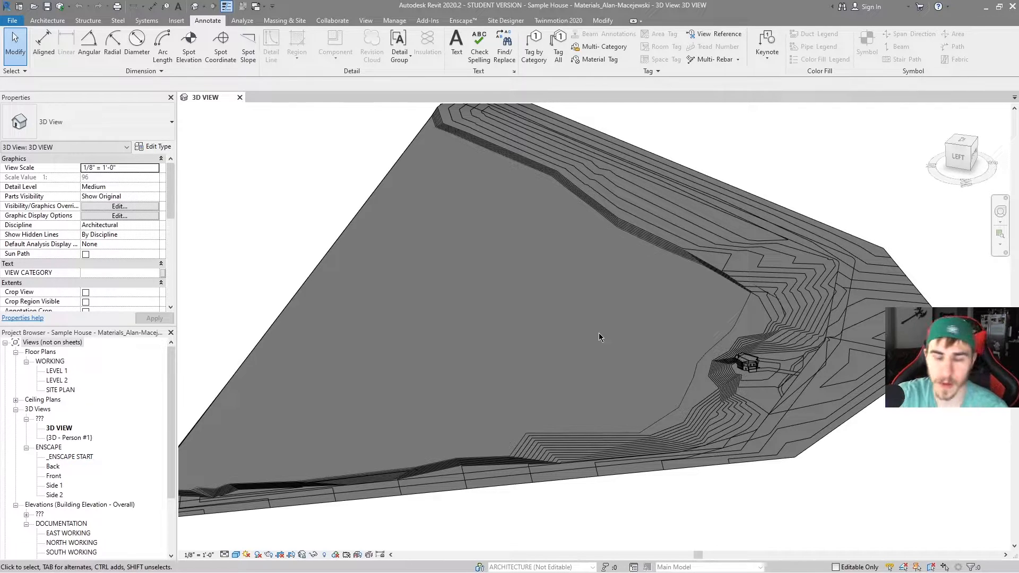
left_click(189, 45)
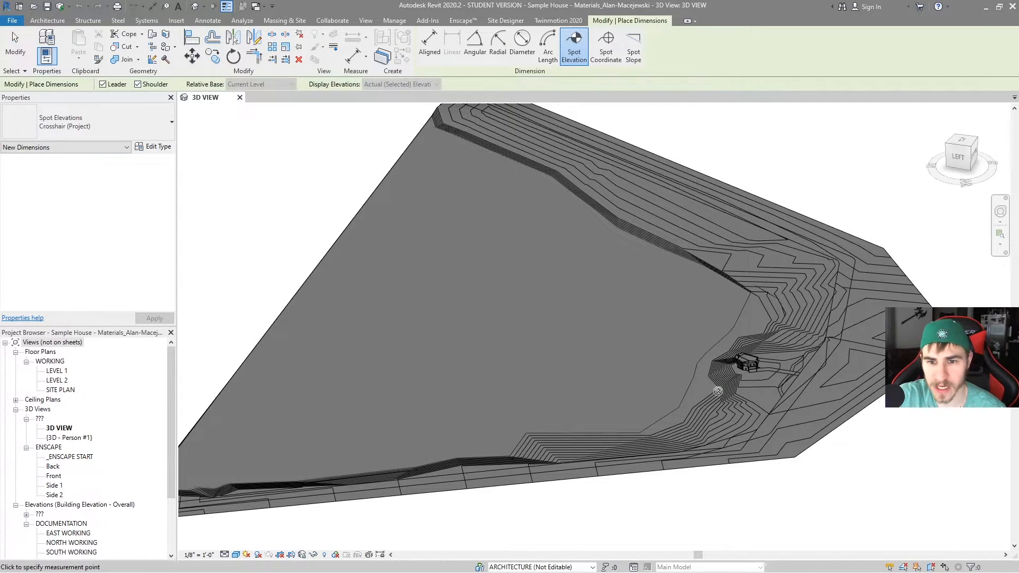
scroll(718, 391, "up", 3)
scroll(705, 363, "up", 2)
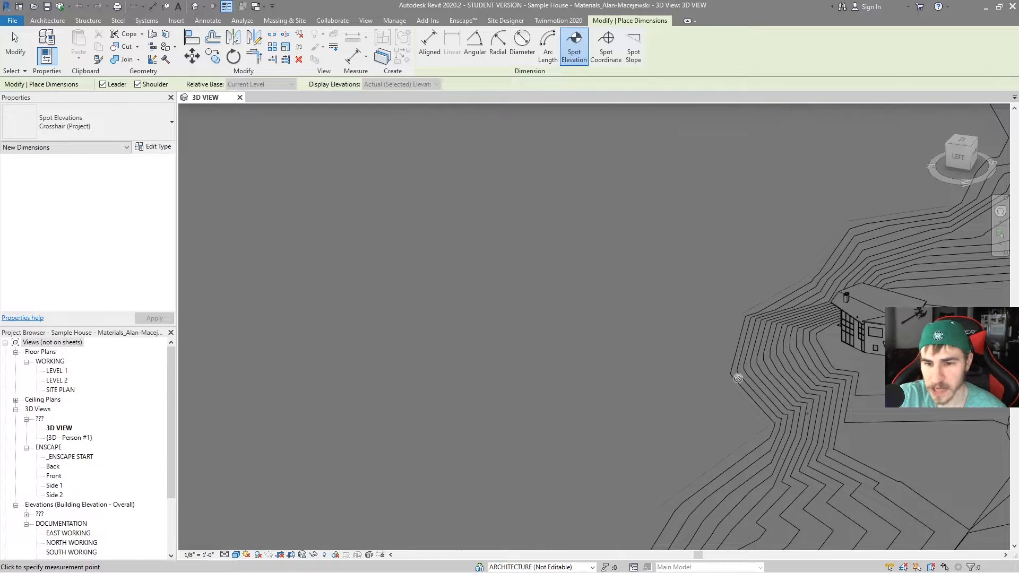
scroll(691, 413, "down", 2)
key("Escape")
key("Escape")
scroll(567, 345, "down", 3)
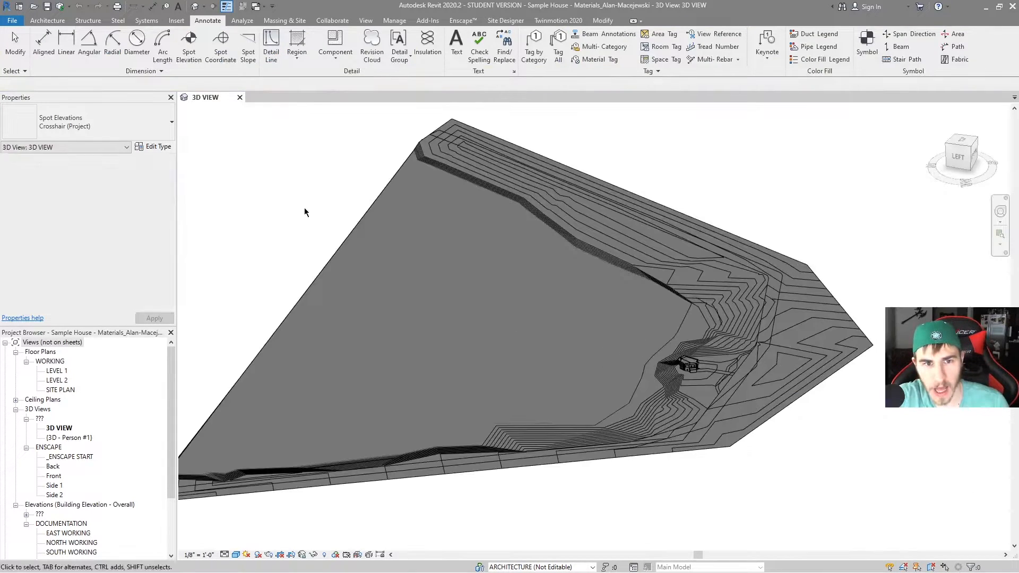
- Temporarily isolate the lake's floor element in the 3D view
left_click(341, 262)
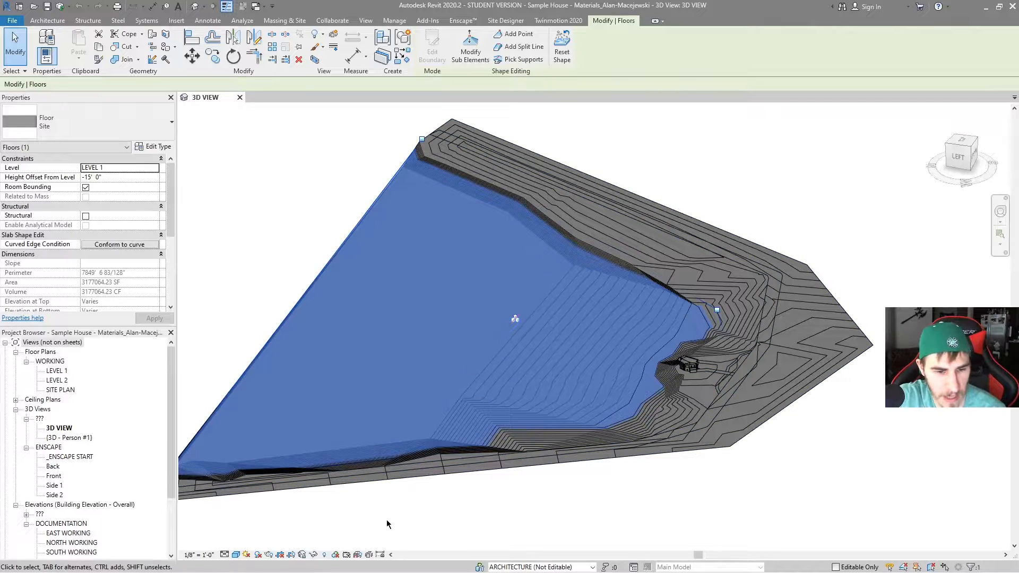
left_click(323, 555)
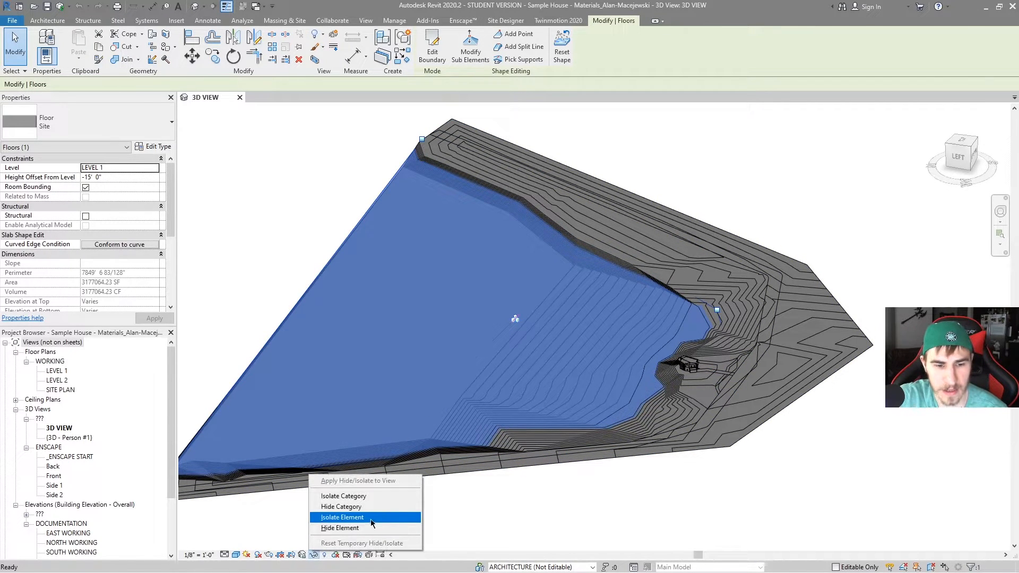
left_click(350, 518)
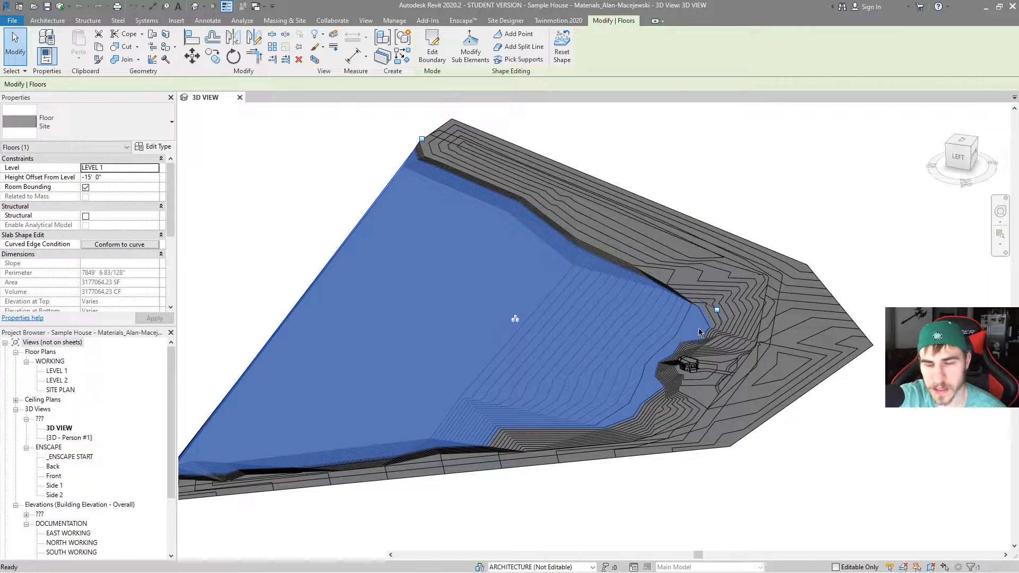
left_click(314, 217)
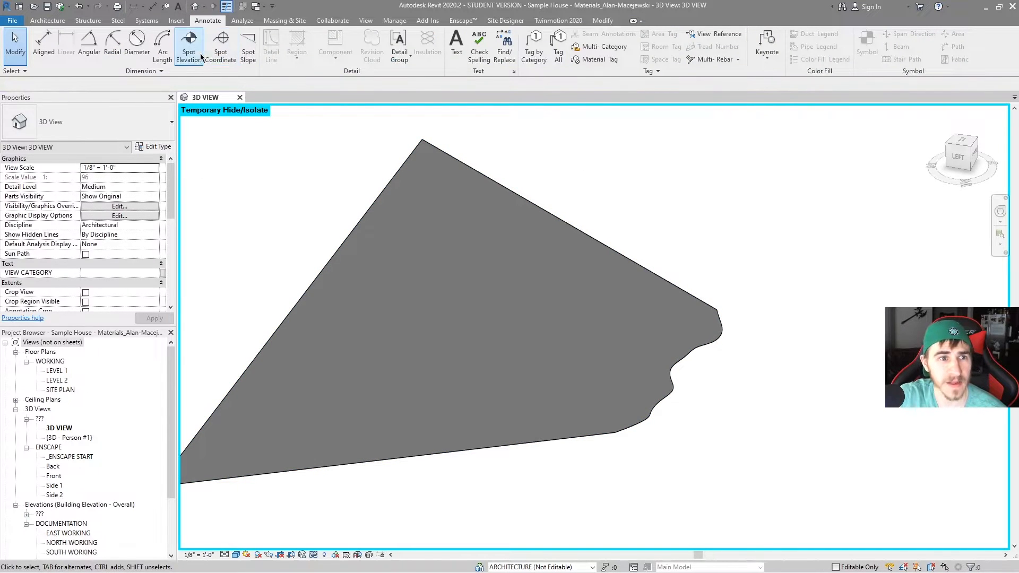
- Check the elevation of the isolated lake floor's top edge with Spot Elevation, without placing an annotation
key("e")
key("l")
scroll(602, 385, "up", 3)
middle_click_drag(711, 400, 807, 365, "shift")
scroll(808, 365, "up", 6)
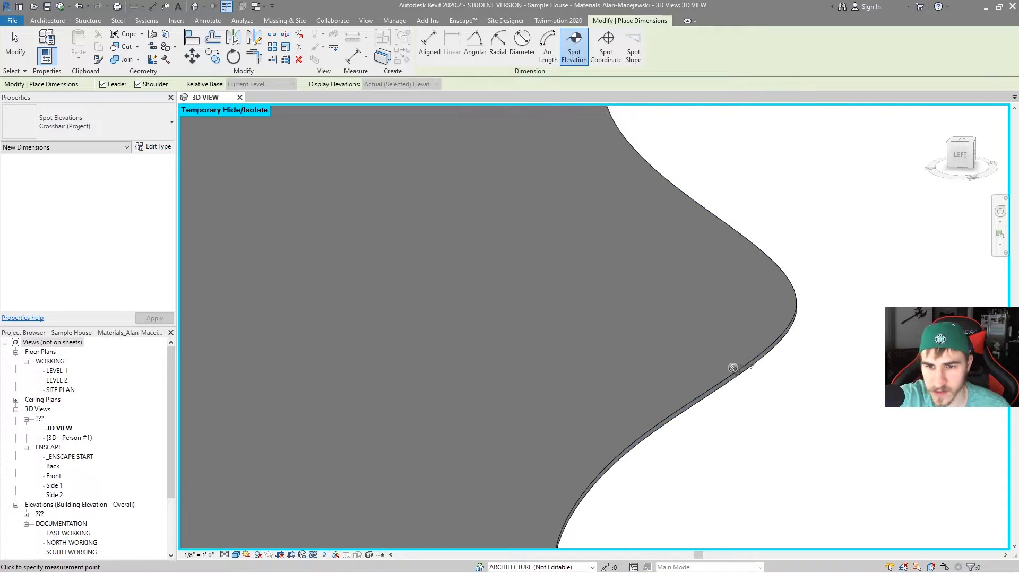
scroll(755, 357, "up", 3)
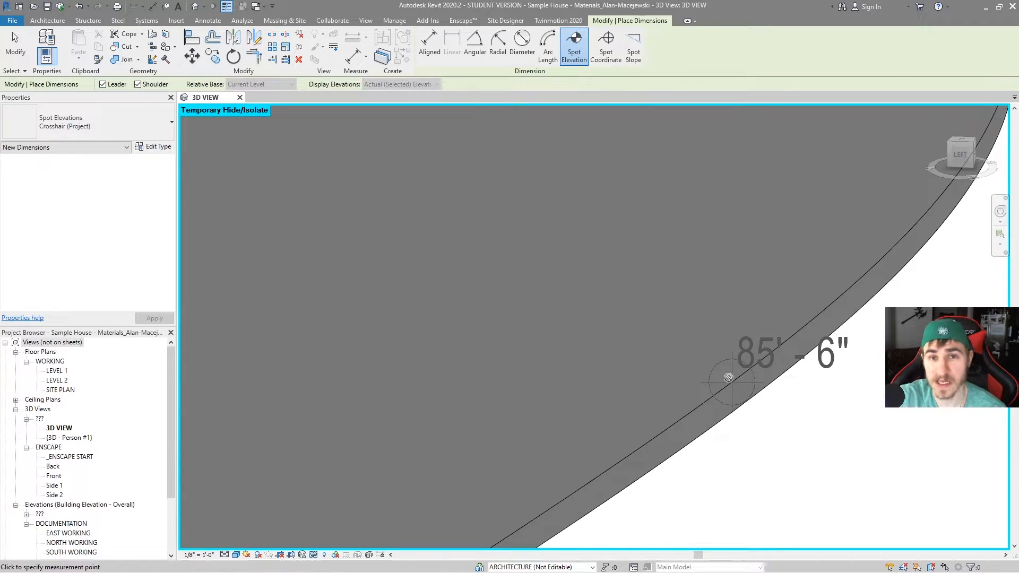
scroll(729, 378, "down", 2)
scroll(728, 378, "down", 5)
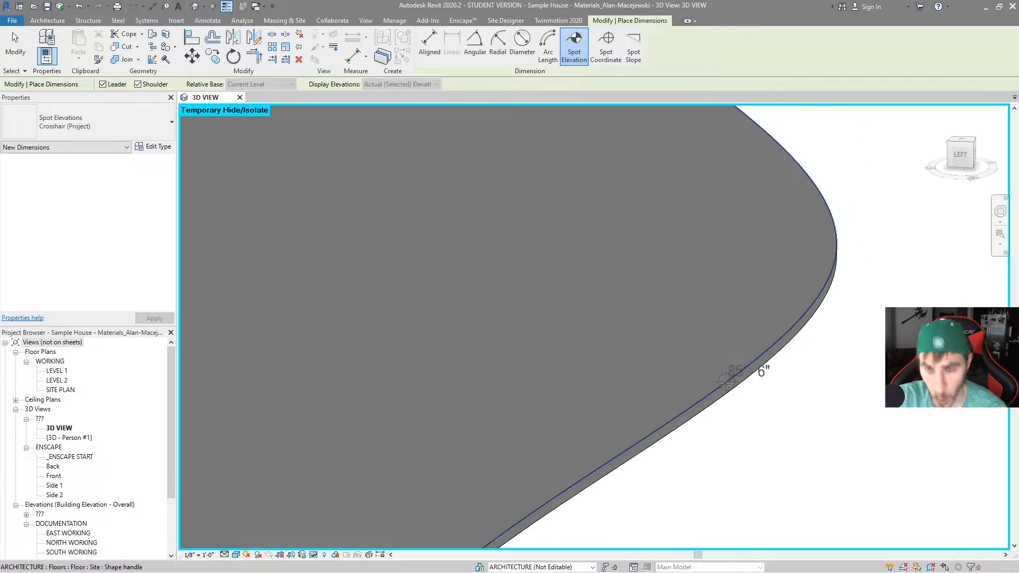
middle_click_drag(717, 380, 693, 380)
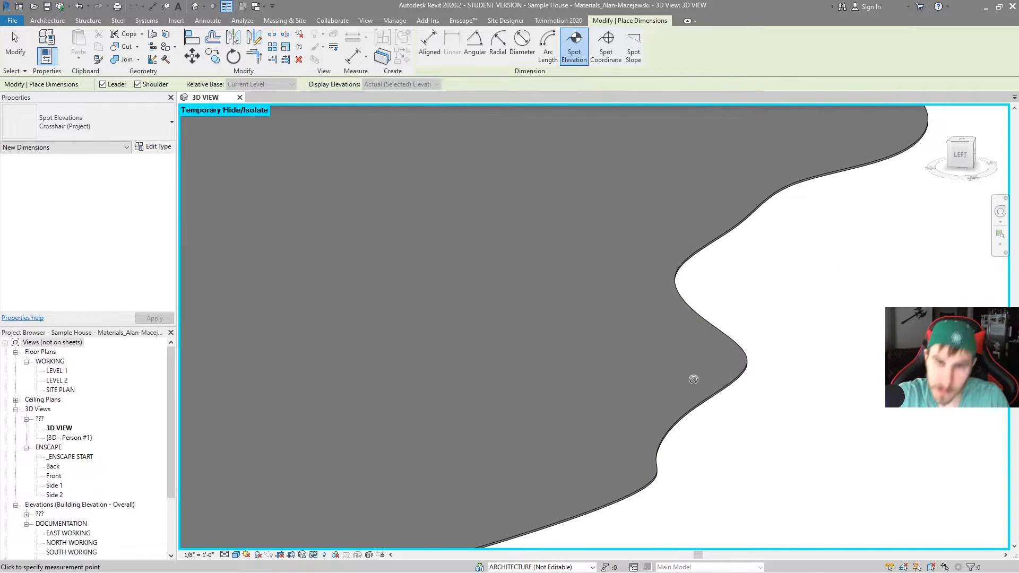
key("Escape")
key("Escape")
- Reset the temporary isolation so the whole site shows in the 3D view, and switch back to Twinmotion
scroll(693, 266, "down", 2)
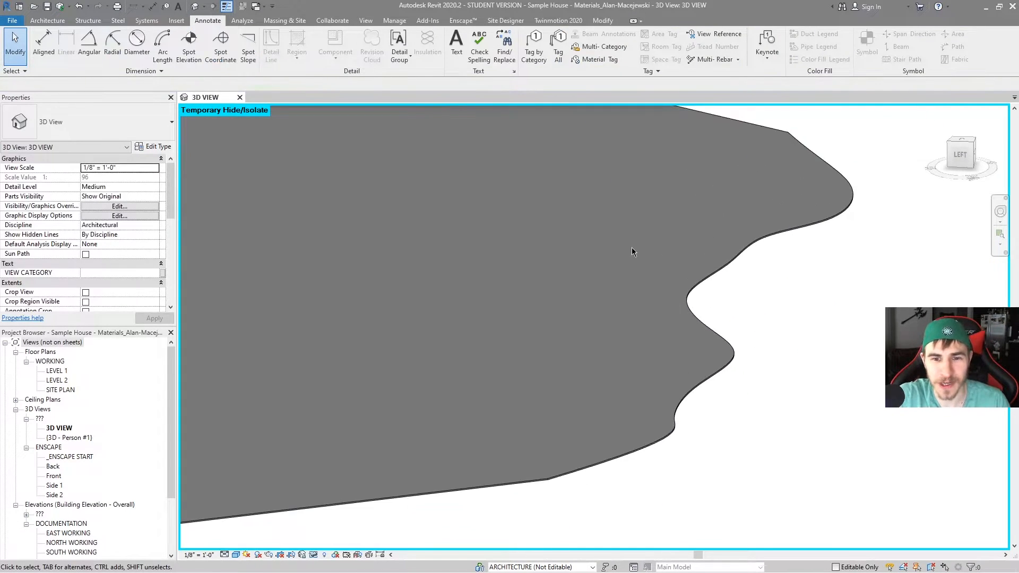
middle_click_drag(632, 248, 624, 320)
scroll(624, 320, "down", 2)
left_click(303, 556)
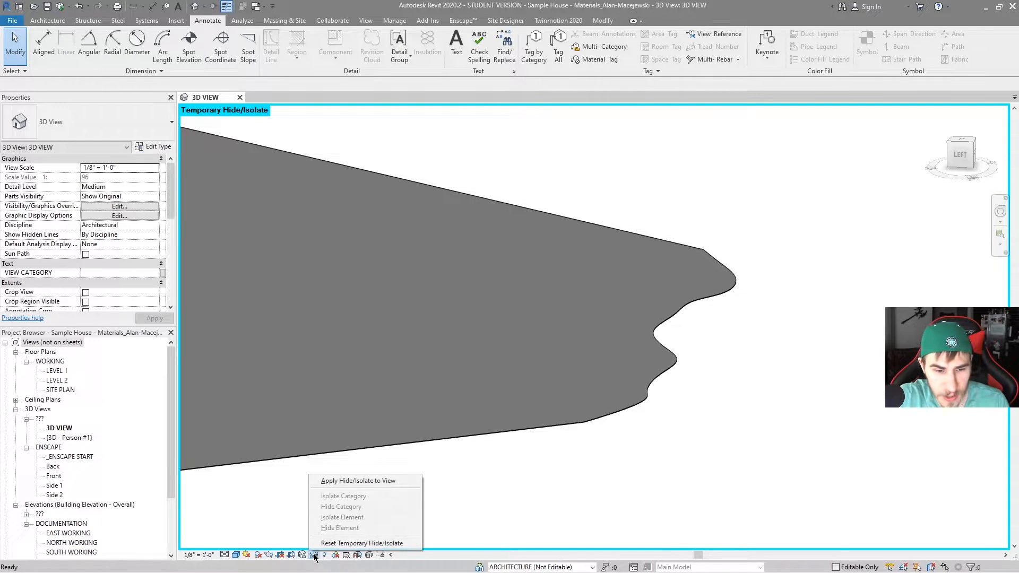
scroll(572, 479, "down", 1)
middle_click_drag(424, 380, 612, 439)
scroll(612, 439, "down", 2)
key("alt+Tab")
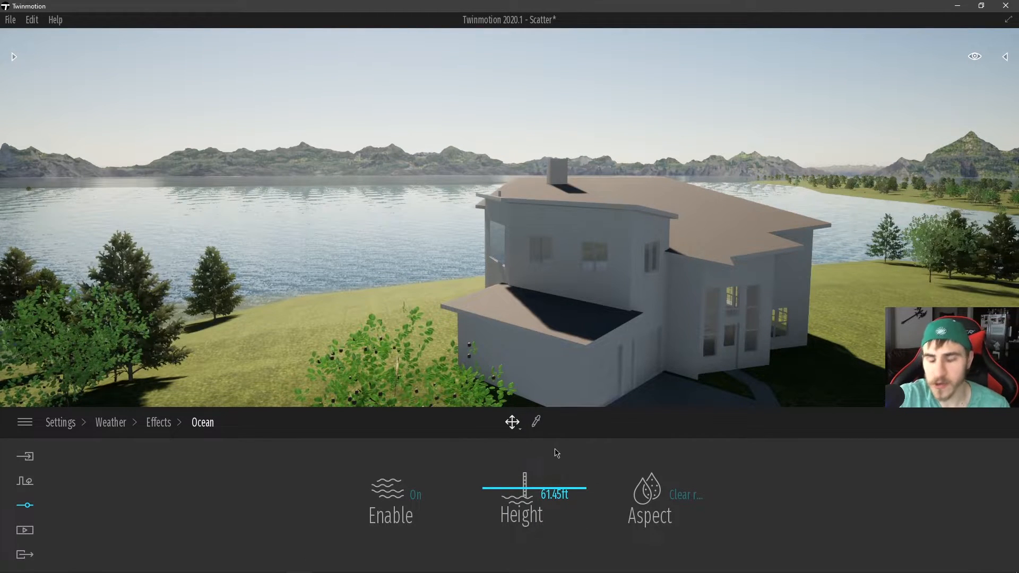
- Reopen the ocean settings in the weather effects and set the ocean height to 85 ft
left_click(542, 495)
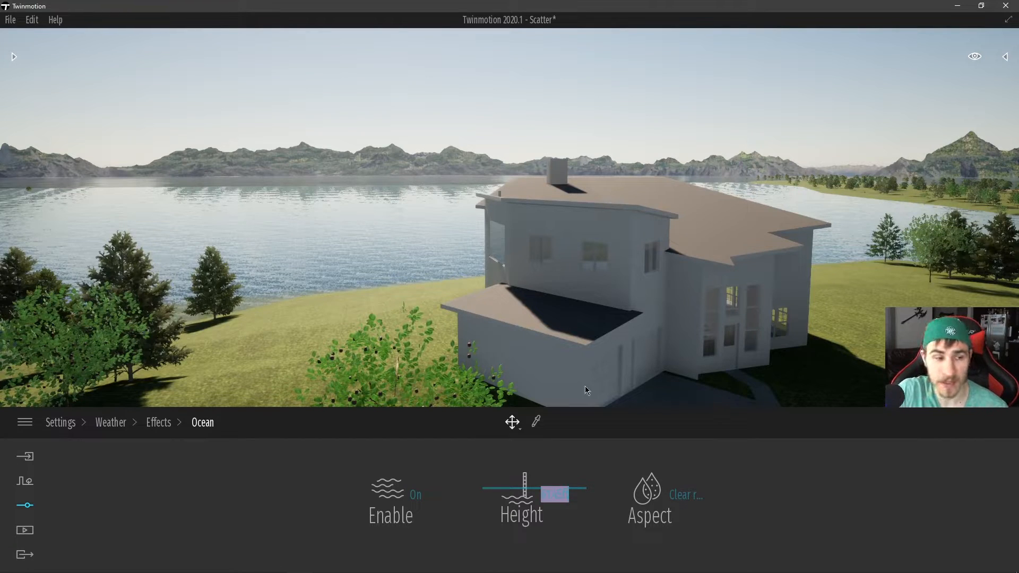
left_click(26, 459)
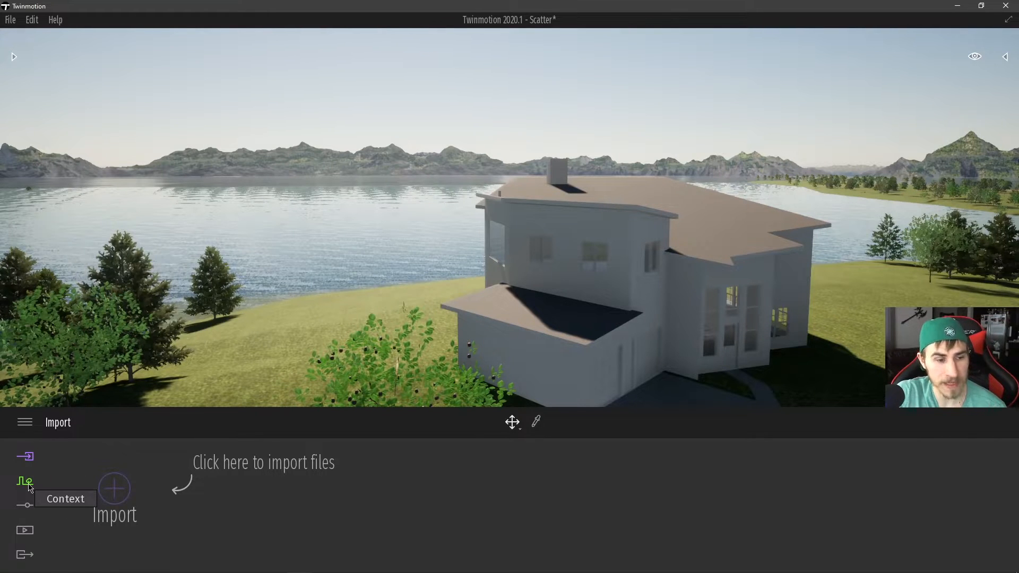
left_click(25, 506)
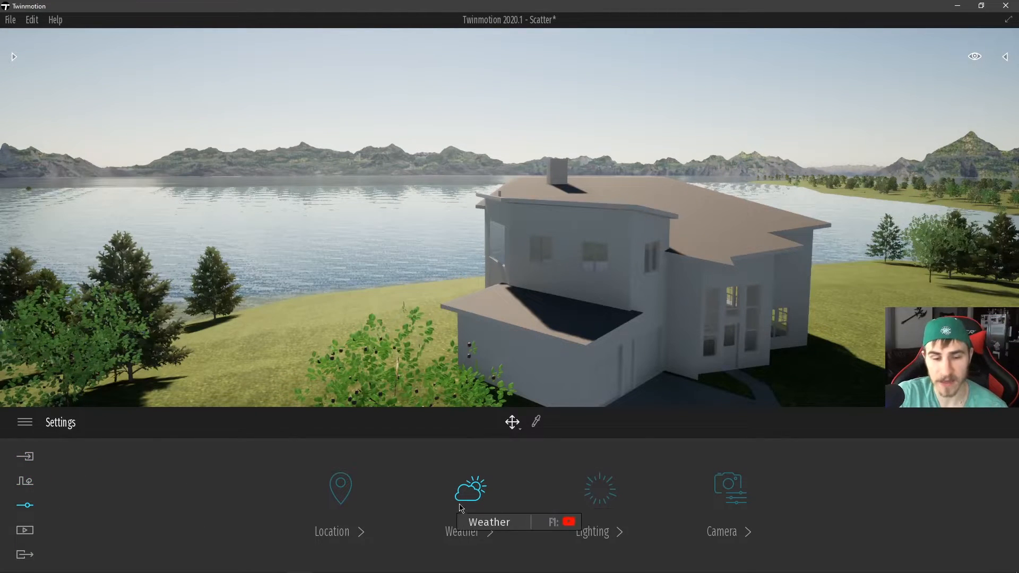
left_click(470, 488)
left_click(941, 493)
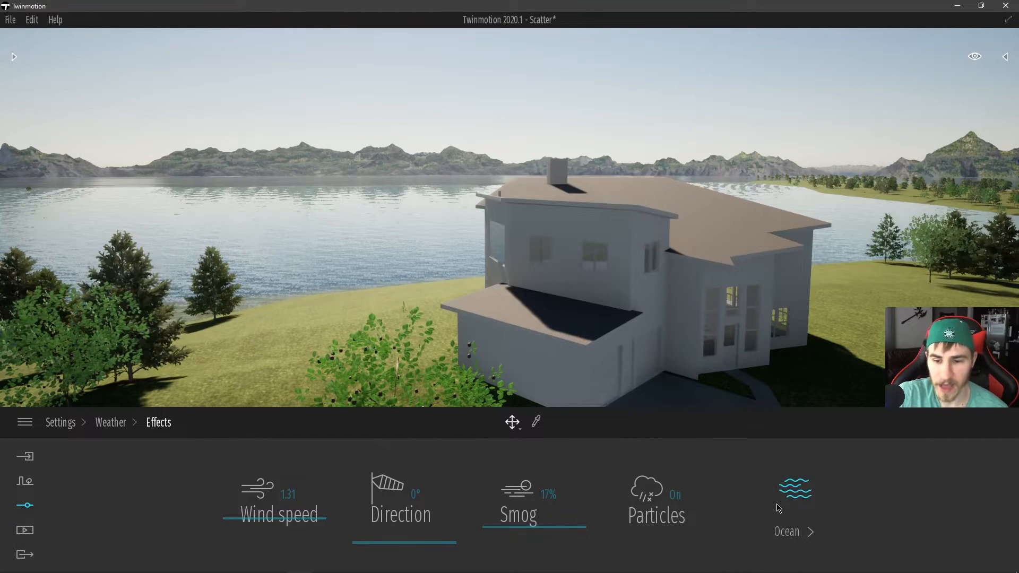
left_click(795, 490)
left_click_drag(765, 492, 832, 502)
type("85")
key("Return")
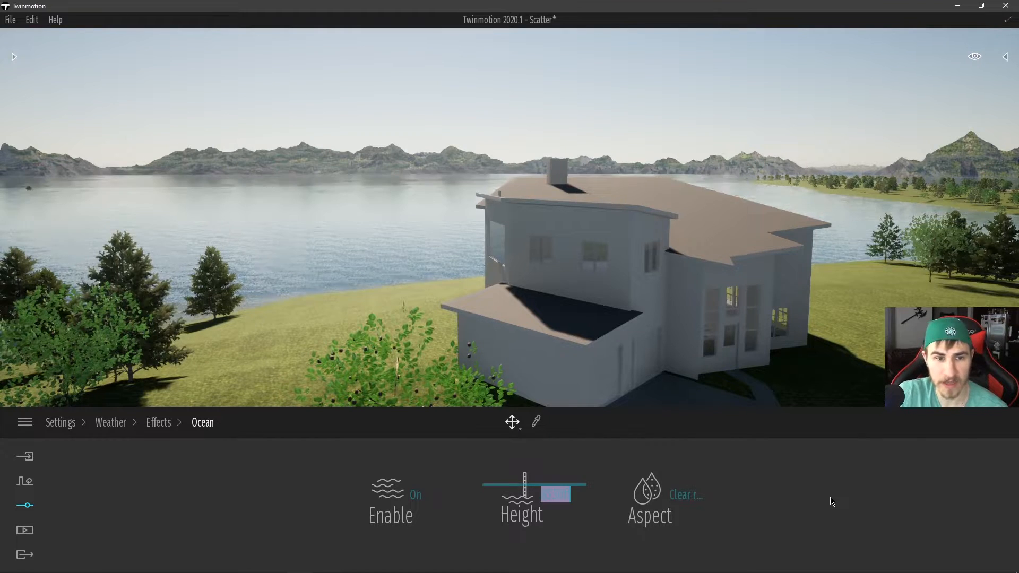
- Hide the Site floor in the scene's Floors group
left_click(1004, 57)
scroll(909, 165, "up", 1)
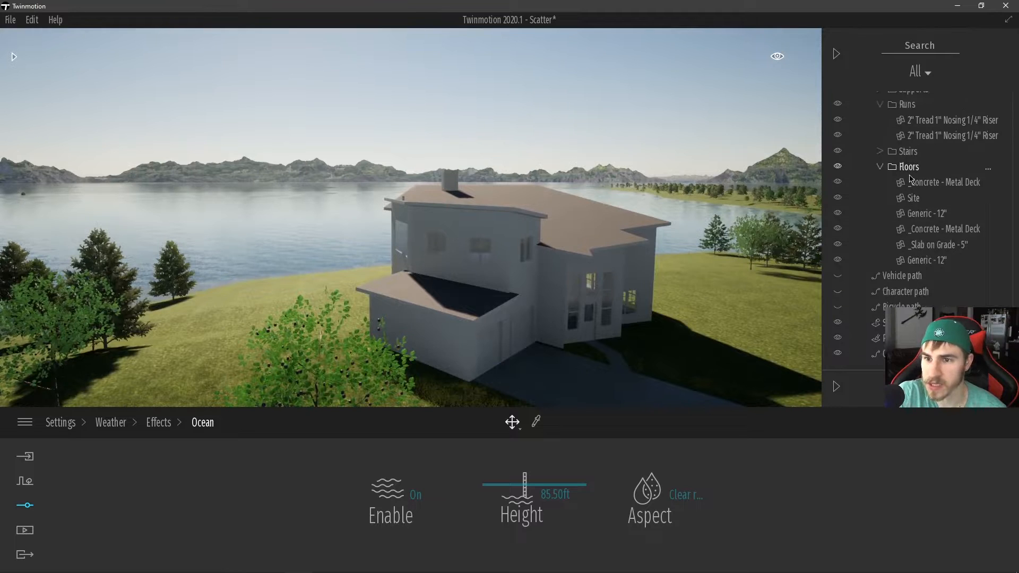
left_click(908, 201)
left_click(837, 200)
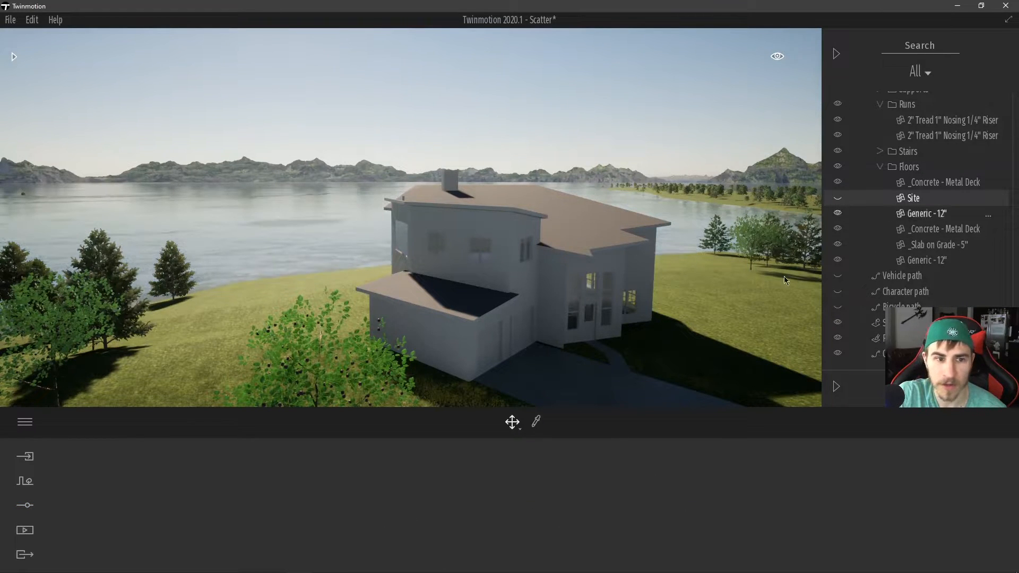
- Compare the water along the grassy shoreline with the Site floor shown, then hide the floor again
key("a")
key("w")
right_click_drag(312, 319, 552, 360)
key("w")
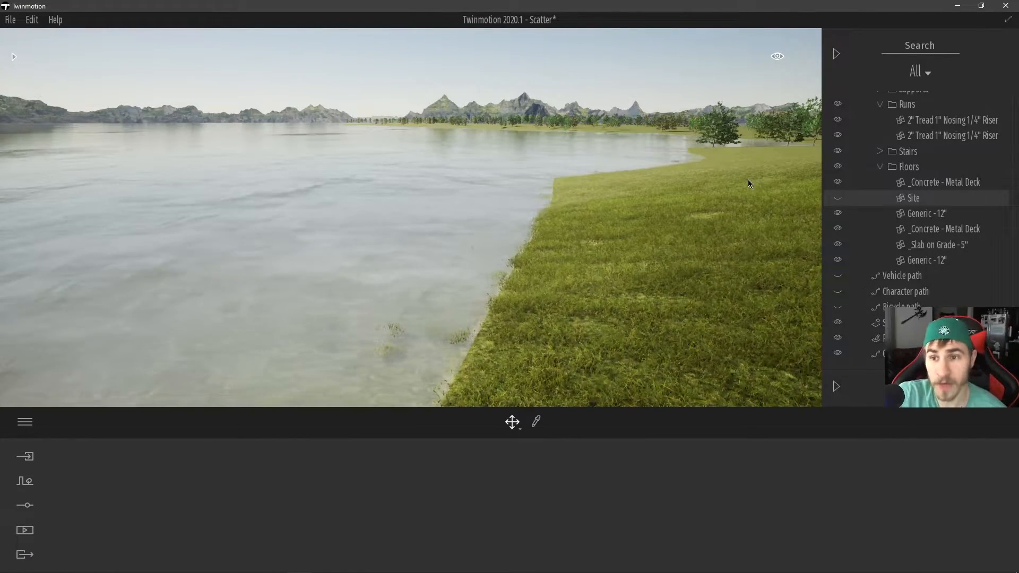
left_click(838, 199)
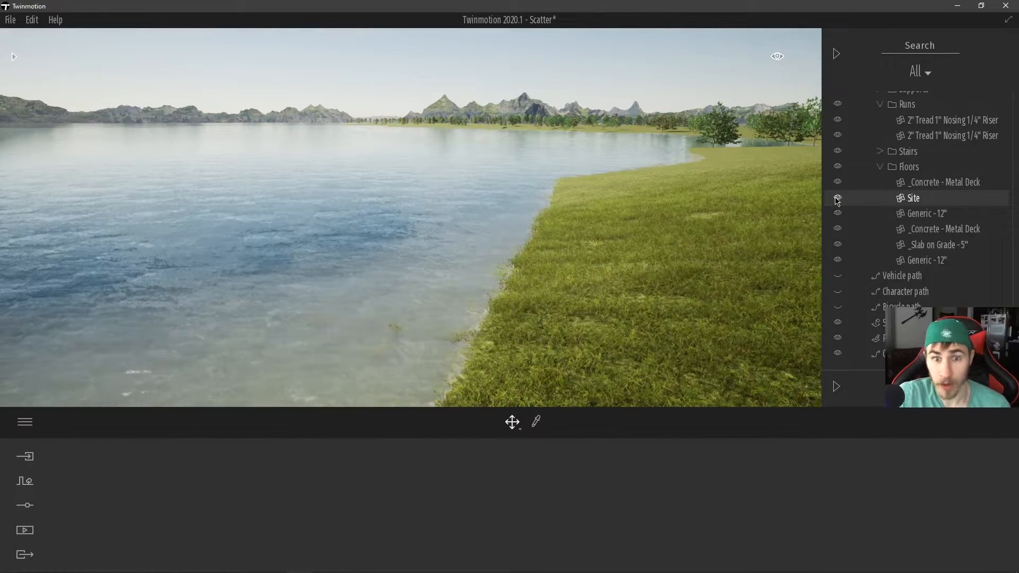
left_click(838, 199)
- Look over the house and the lake behind it with the Site floor hidden, and collapse the scene list
right_click_drag(411, 218, 233, 202)
key("s")
key("s")
right_click_drag(411, 217, 531, 267)
key("w")
key("d")
right_click_drag(510, 146, 393, 126)
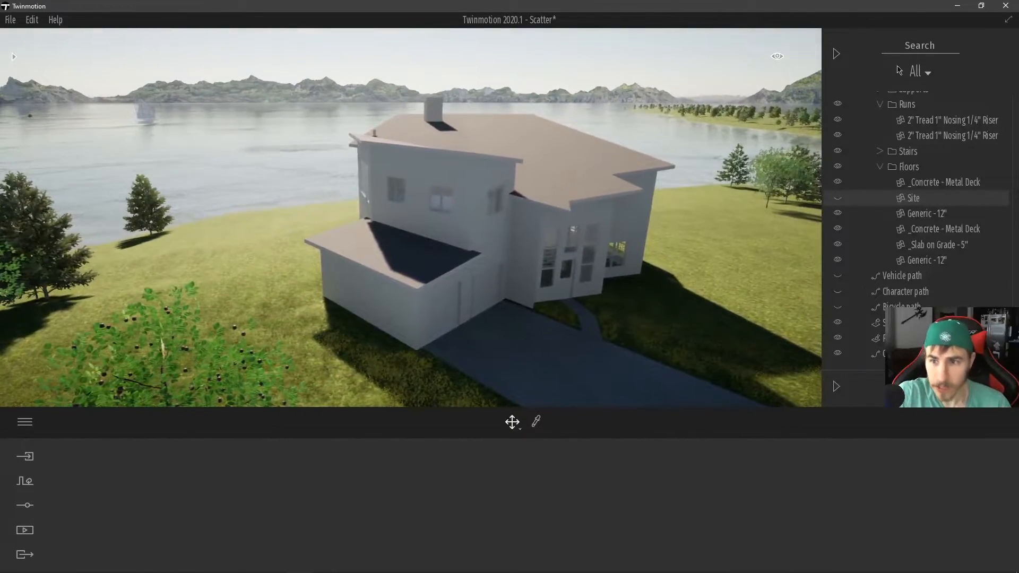
left_click(836, 54)
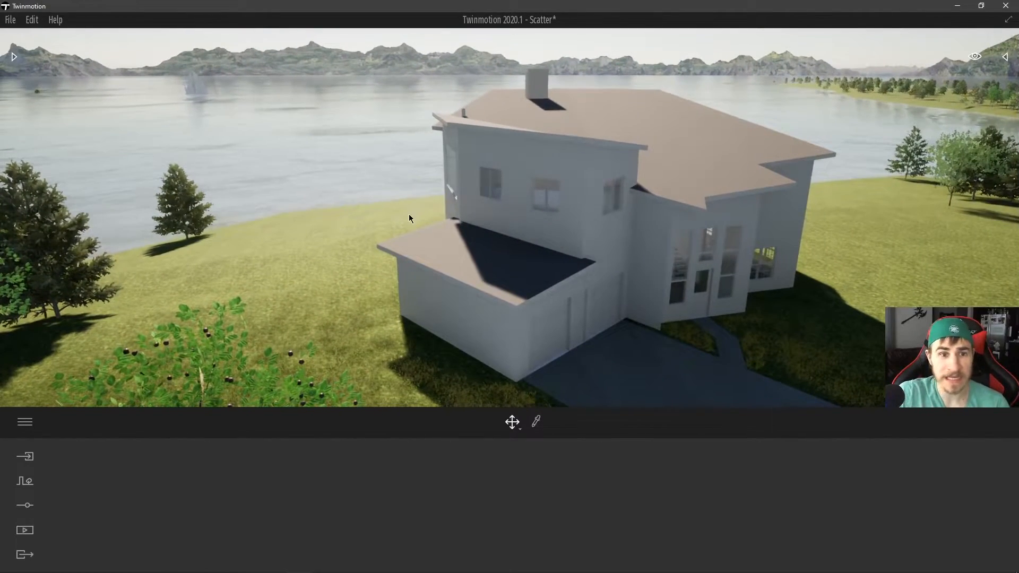
- Examine the sailboat out on the lake while the Site floor is hidden
right_click_drag(409, 214, 404, 204)
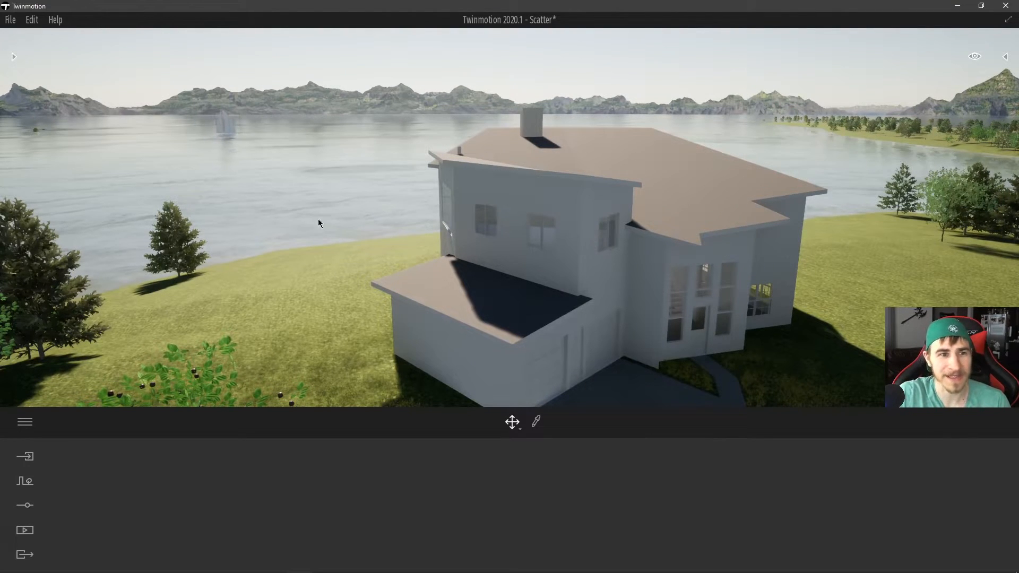
key("w")
right_click_drag(388, 212, 371, 189)
right_click_drag(313, 105, 335, 117)
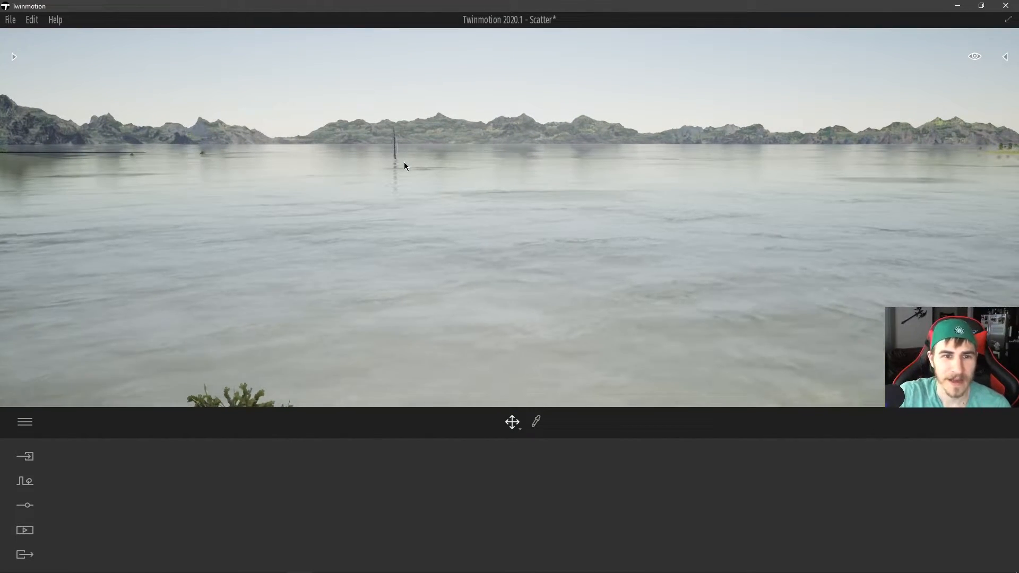
right_click_drag(441, 228, 657, 211)
key("w")
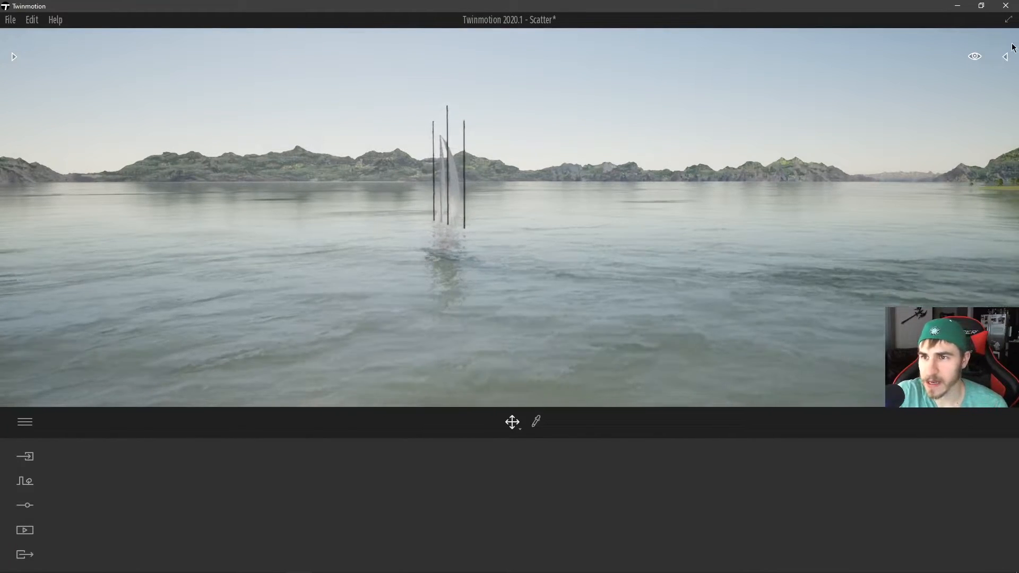
- Reopen the scene list and show the Site floor to compare the water around the sailboat and along the shore
left_click(1005, 57)
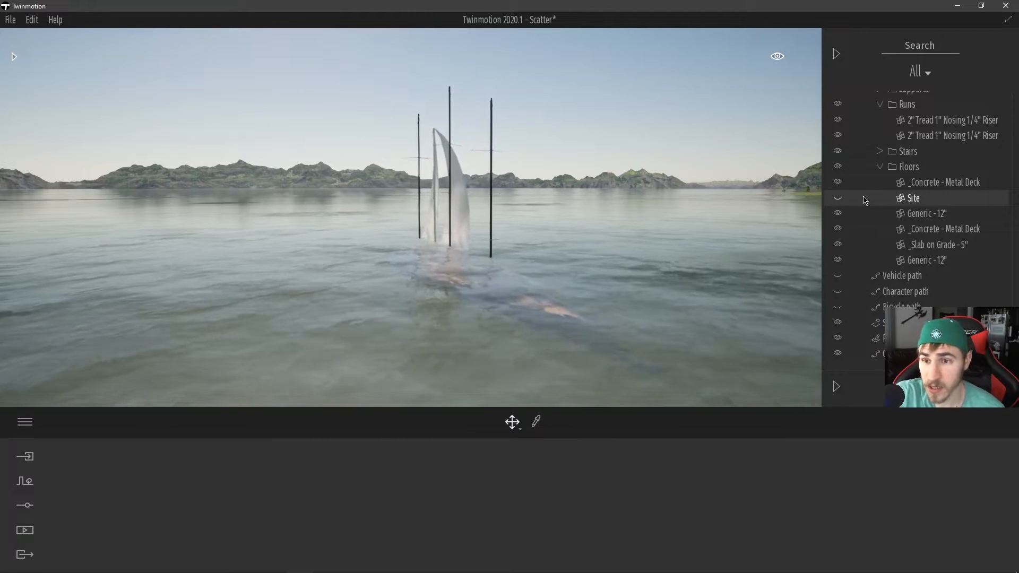
right_click_drag(504, 161, 212, 151)
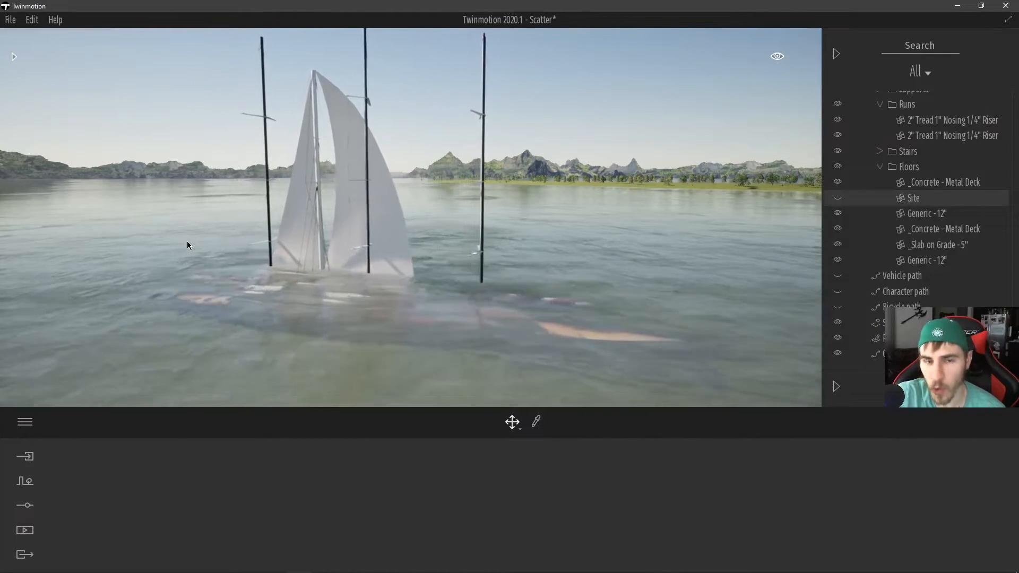
right_click_drag(798, 173, 740, 171)
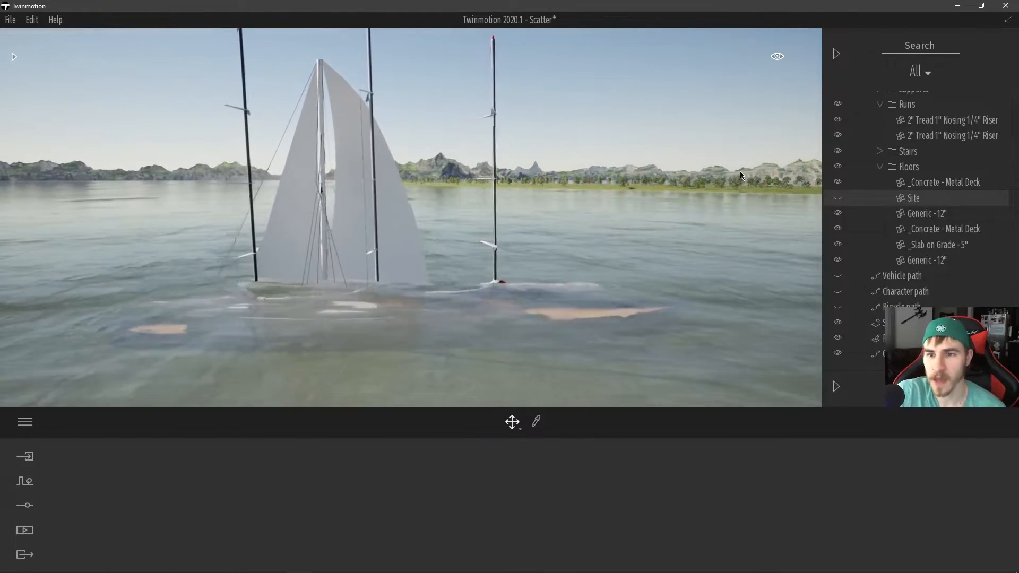
left_click(838, 197)
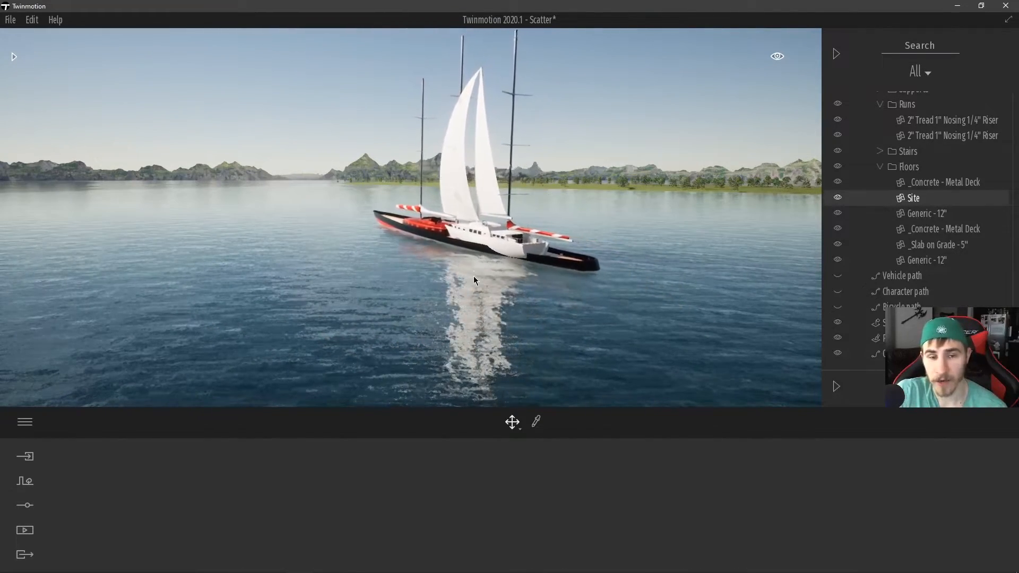
mouse_move(451, 261)
right_mouse_down()
mouse_move(579, 236)
mouse_move(903, 220)
mouse_move(904, 239)
mouse_move(743, 287)
mouse_move(441, 290)
right_mouse_up()
key("w")
key("w")
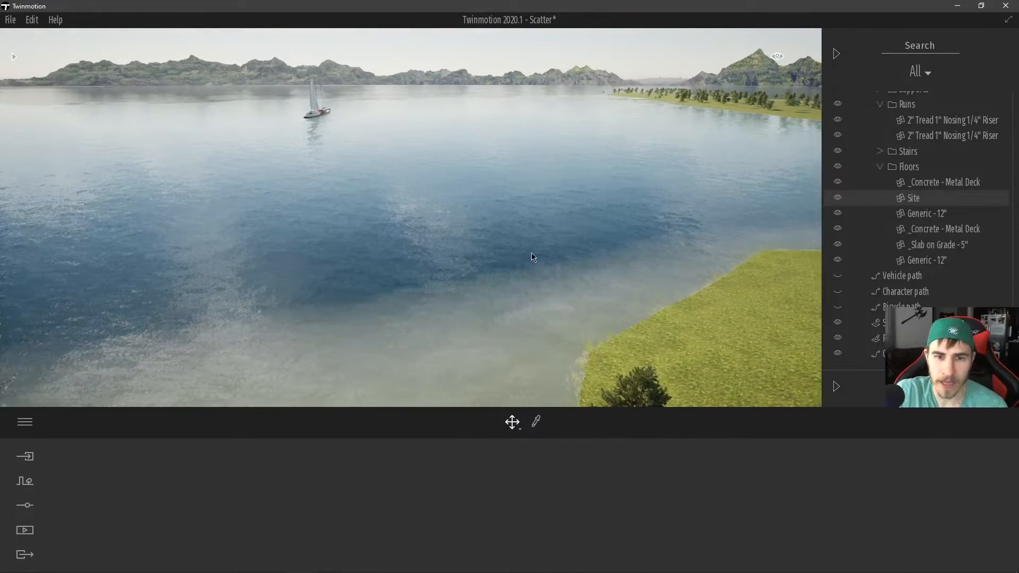
- Toggle the Site floor's visibility to compare the lake surface, leave it hidden, and return to the front of the house
left_click(837, 198)
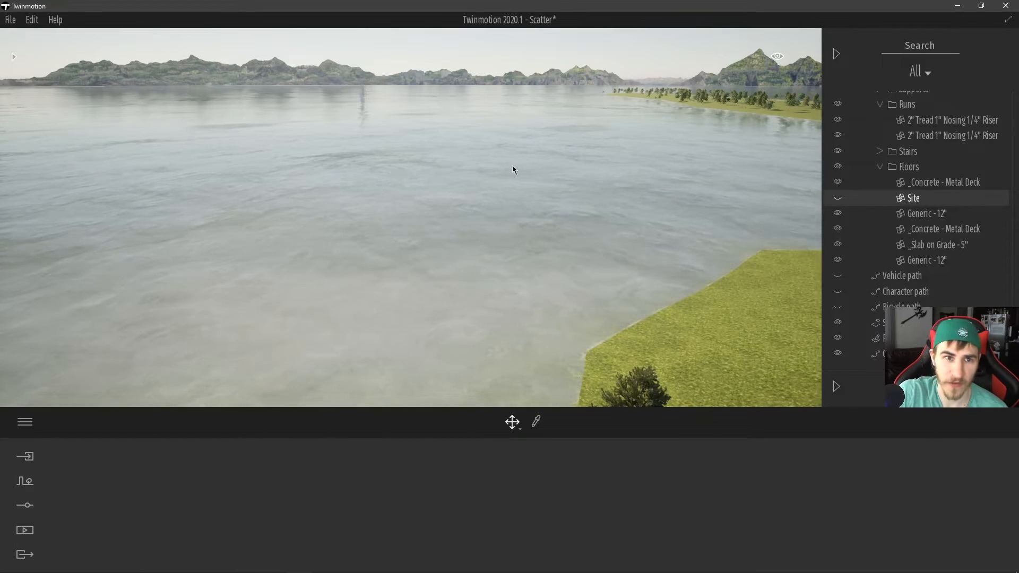
left_click(839, 198)
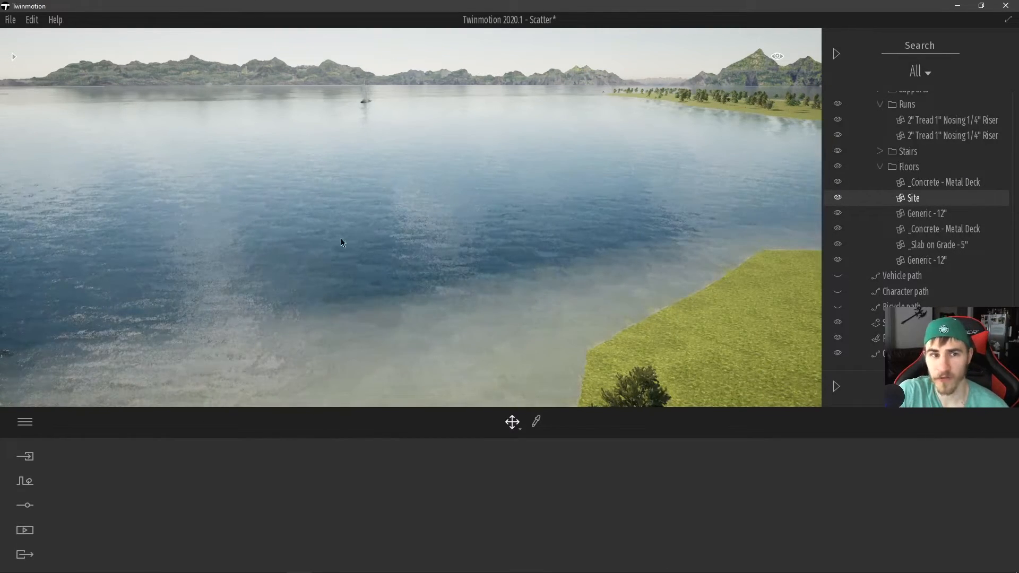
left_click(837, 197)
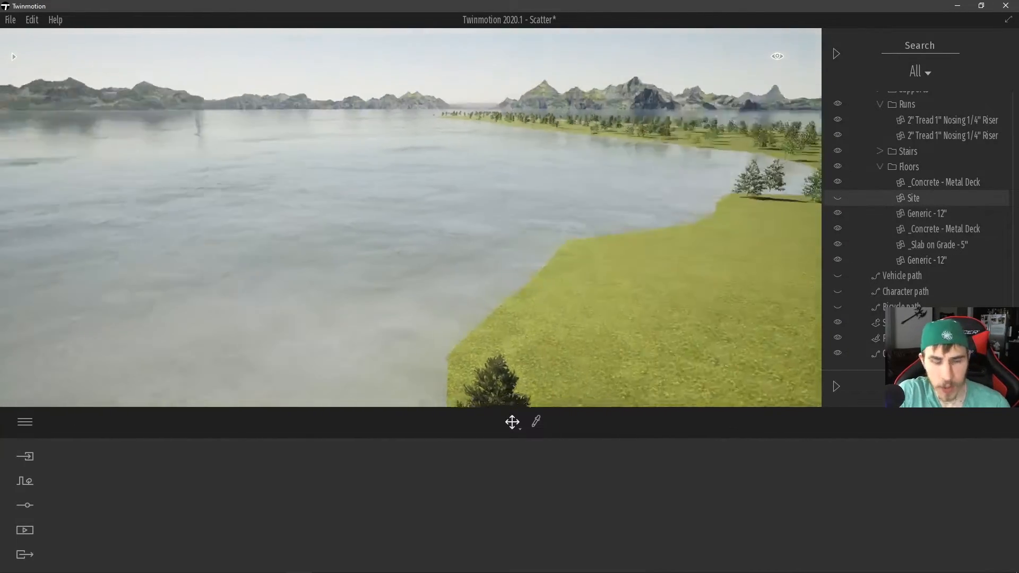
key("w")
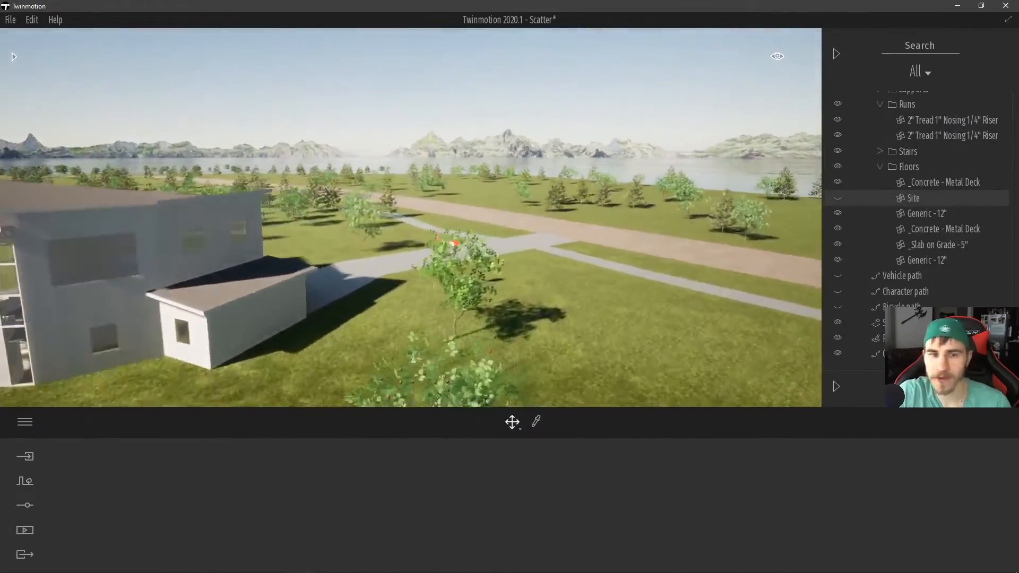
key("w")
key("d")
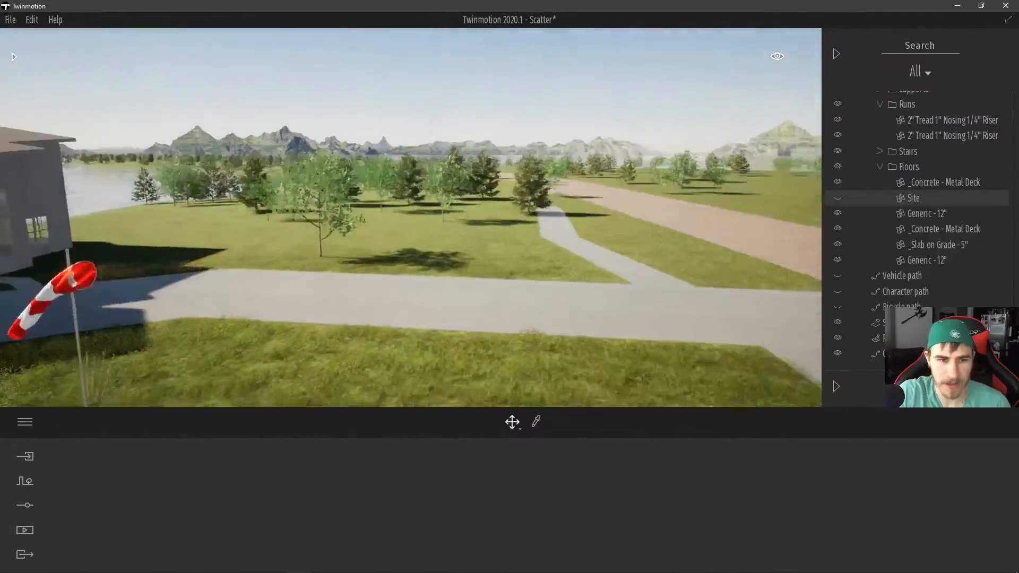
key("w")
key("d")
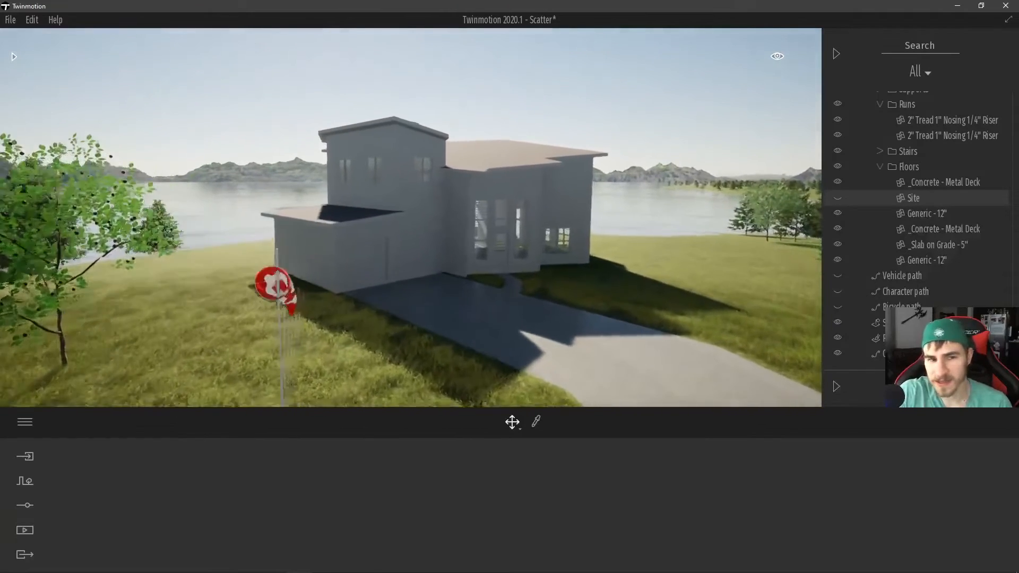